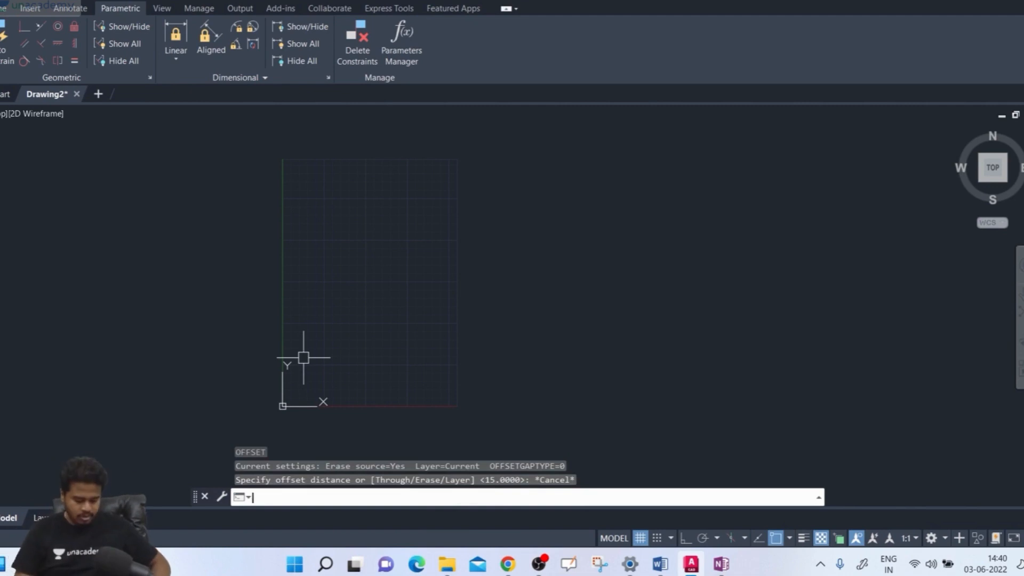
{"action": "type", "text": "rec"}
{"action": "key", "text": "Return"}
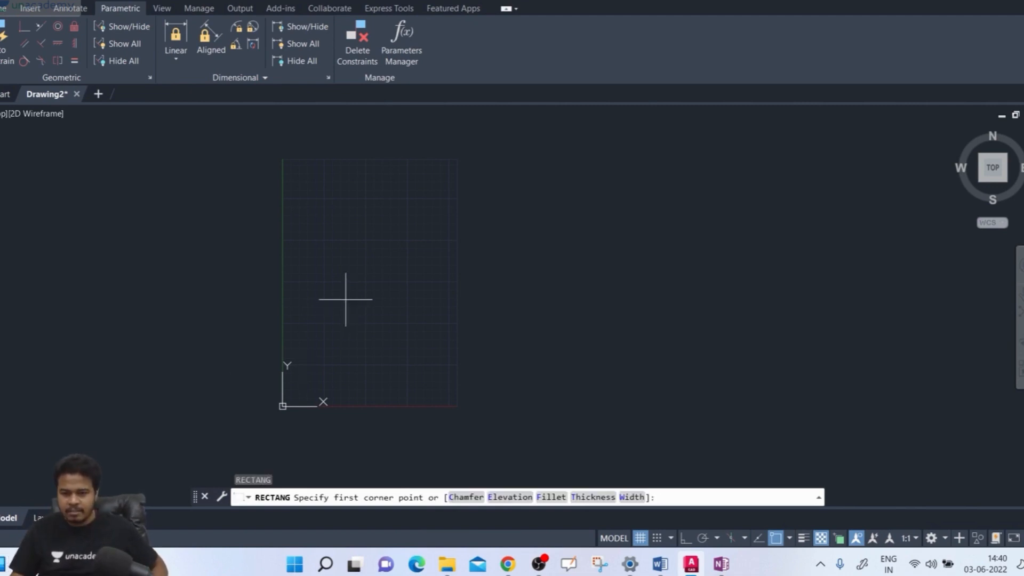
{"action": "left_click", "coordinate": [329, 300]}
{"action": "key", "text": "Escape"}
Draw a rectangle 80 units wide and 40 units high near the origin using relative coordinates.
{"action": "type", "text": "REC"}
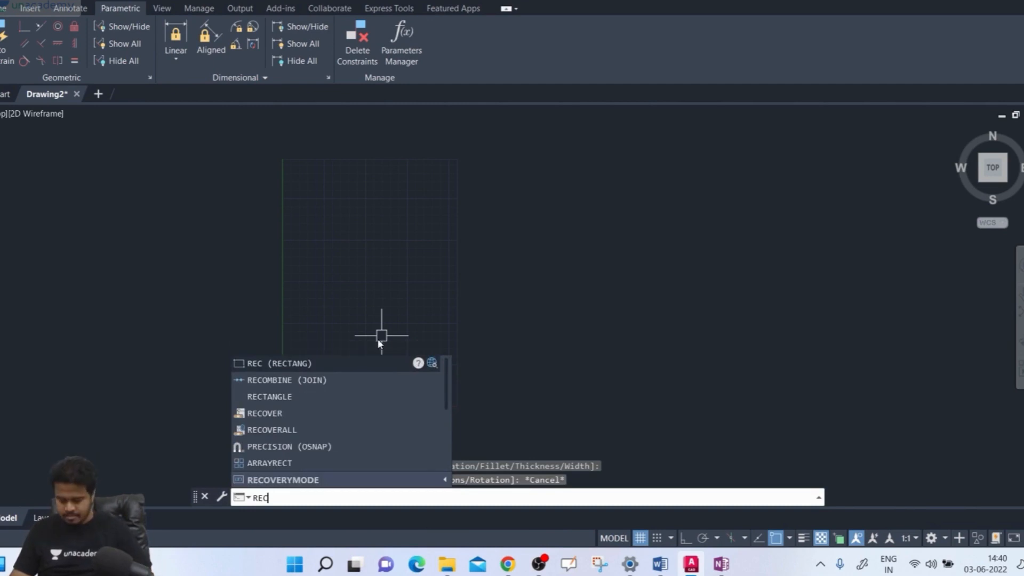
{"action": "key", "text": "Return"}
{"action": "left_click", "coordinate": [310, 376]}
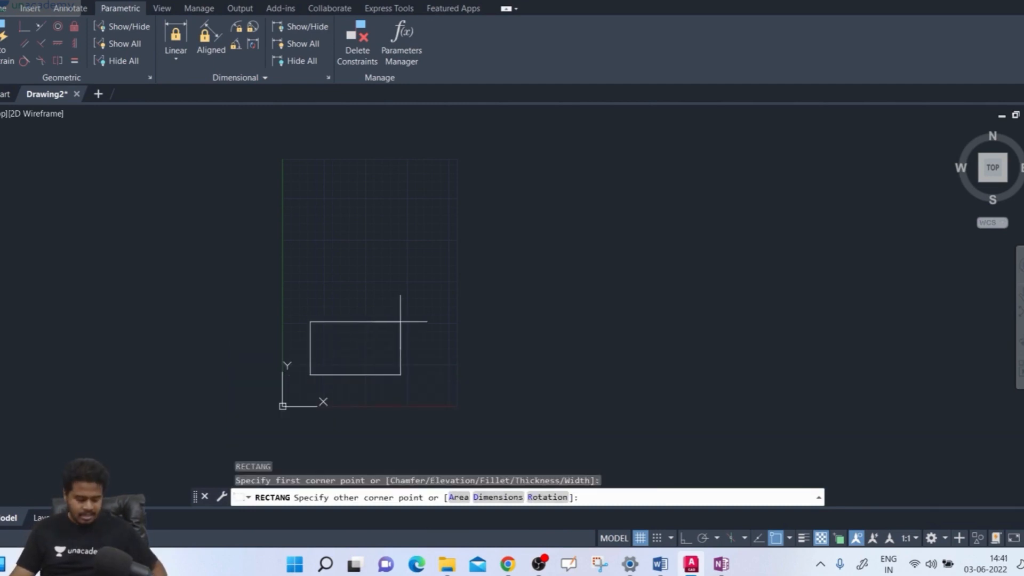
{"action": "key", "text": "F8"}
{"action": "type", "text": "@"}
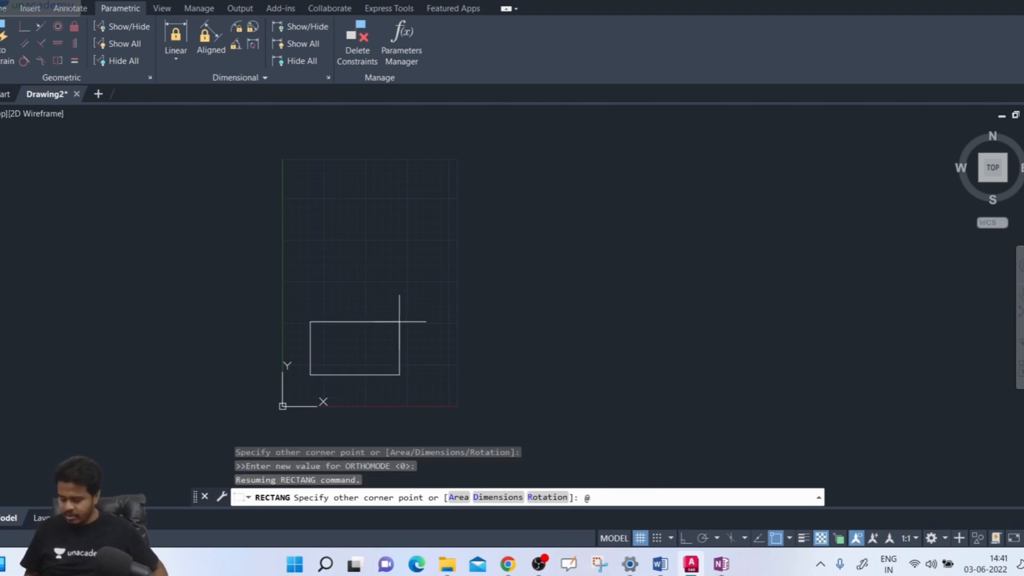
{"action": "type", "text": "80,40"}
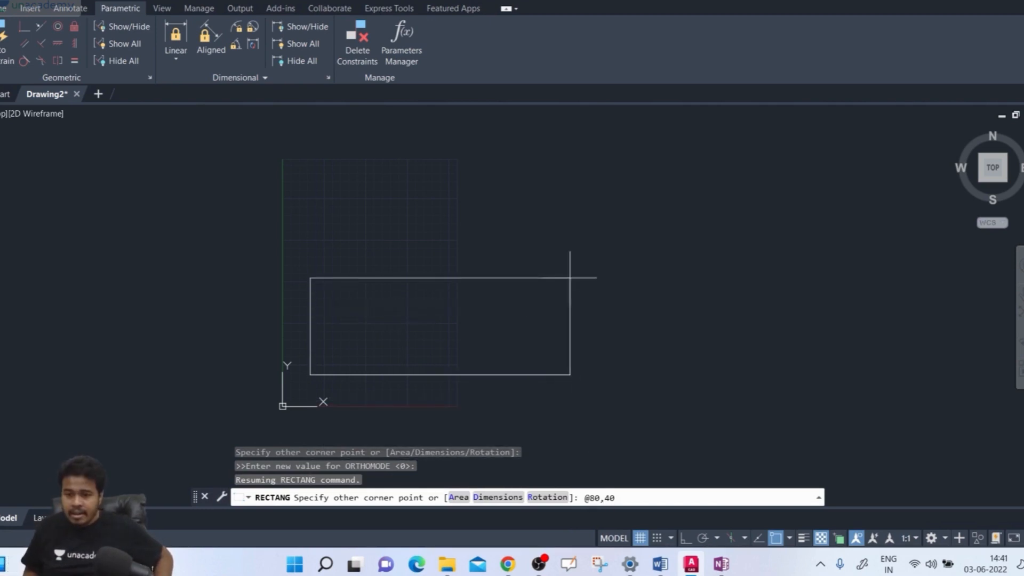
{"action": "key", "text": "Return"}
Draw a circle with a radius of 50 units above the rectangle.
{"action": "scroll", "coordinate": [293, 367], "scroll_direction": "up", "scroll_amount": 2}
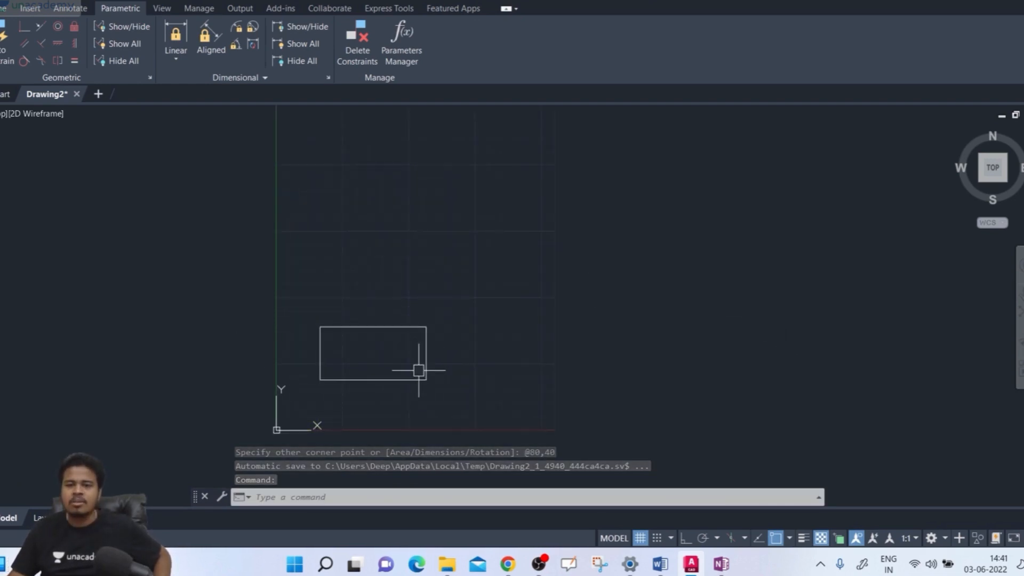
{"action": "middle_click_drag", "start_coordinate": [419, 370], "coordinate": [412, 370]}
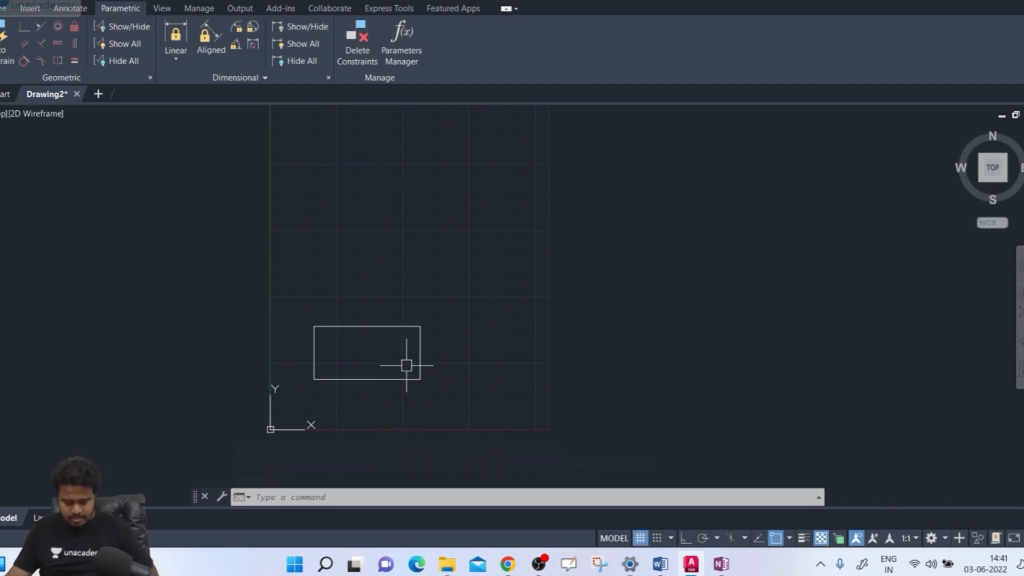
{"action": "type", "text": "c"}
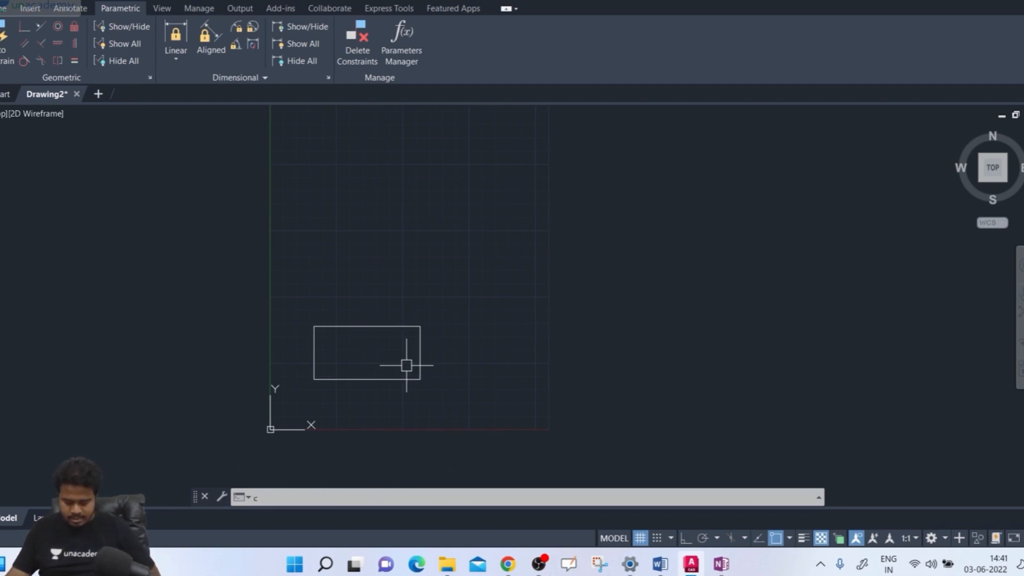
{"action": "key", "text": "Return"}
{"action": "left_click", "coordinate": [376, 204]}
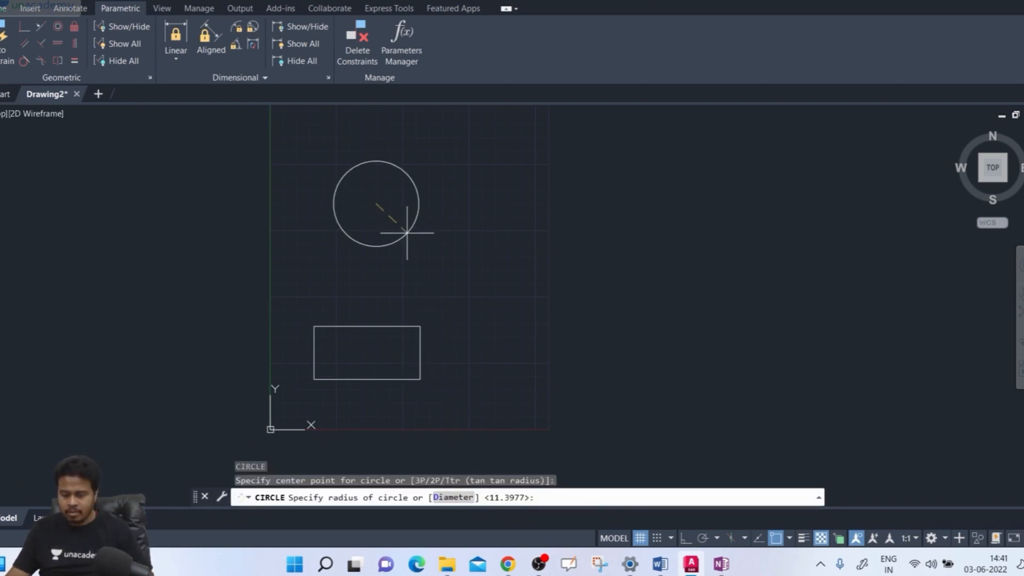
{"action": "type", "text": "50"}
{"action": "key", "text": "Return"}
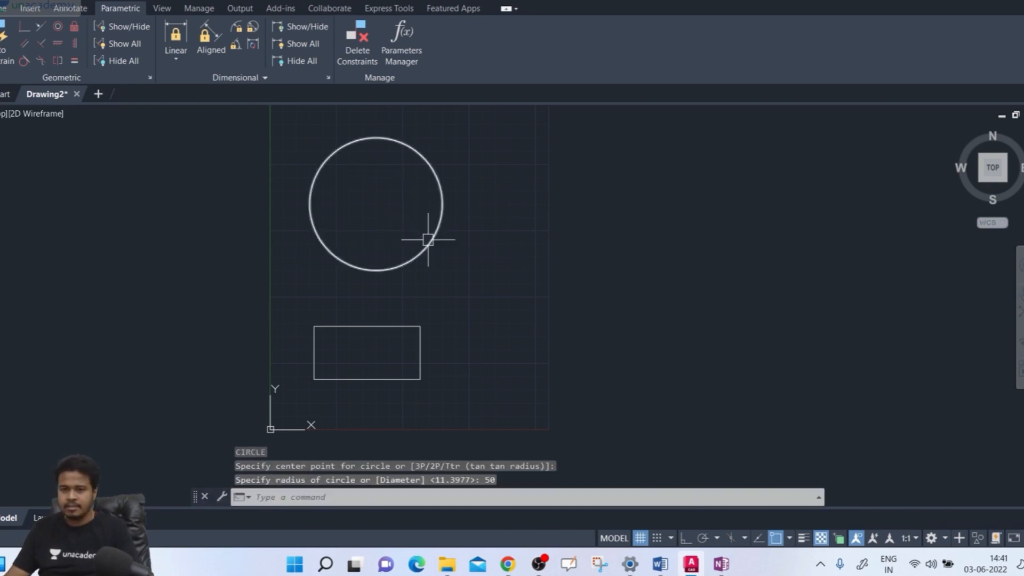
Offset the rectangle inward by a distance of 10 units.
{"action": "middle_click_drag", "start_coordinate": [419, 233], "coordinate": [412, 243]}
{"action": "middle_click_drag", "start_coordinate": [355, 275], "coordinate": [357, 257]}
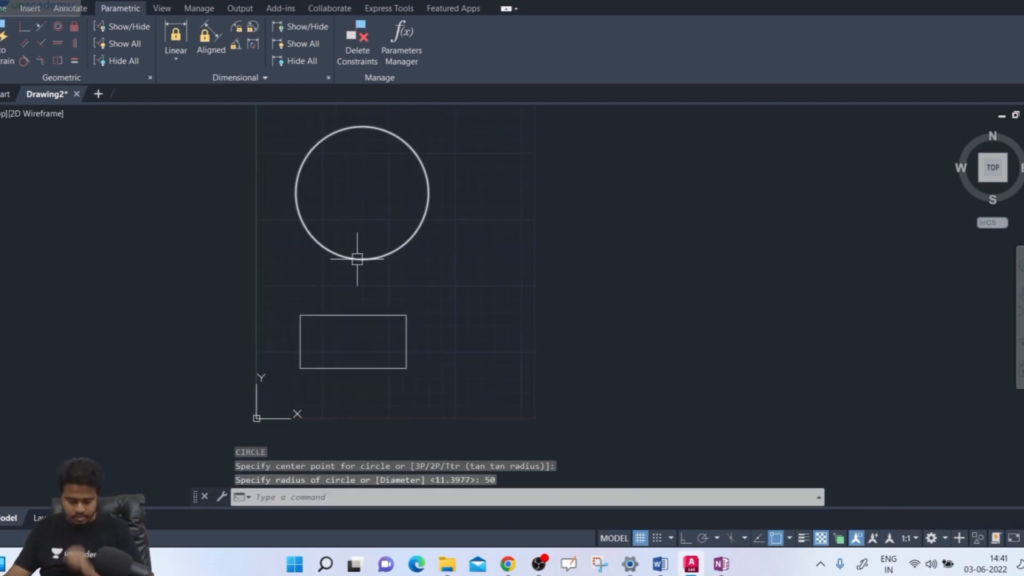
{"action": "type", "text": "o"}
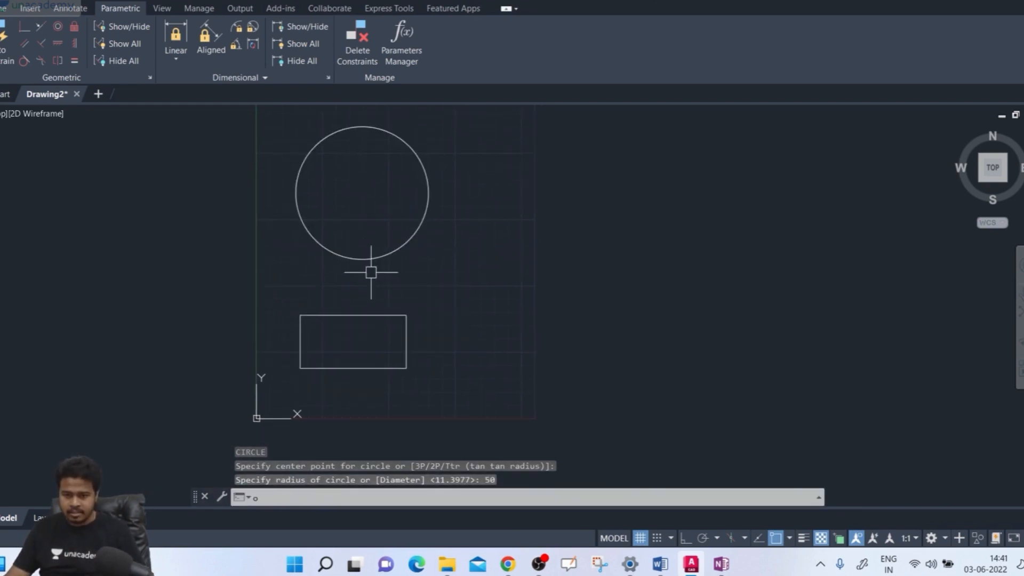
{"action": "key", "text": "Return"}
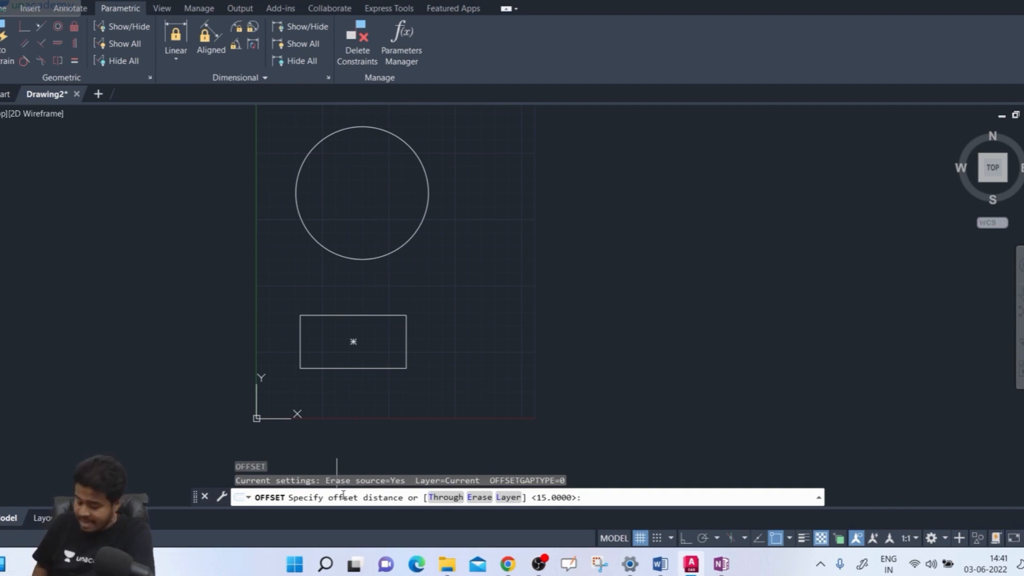
{"action": "type", "text": "0"}
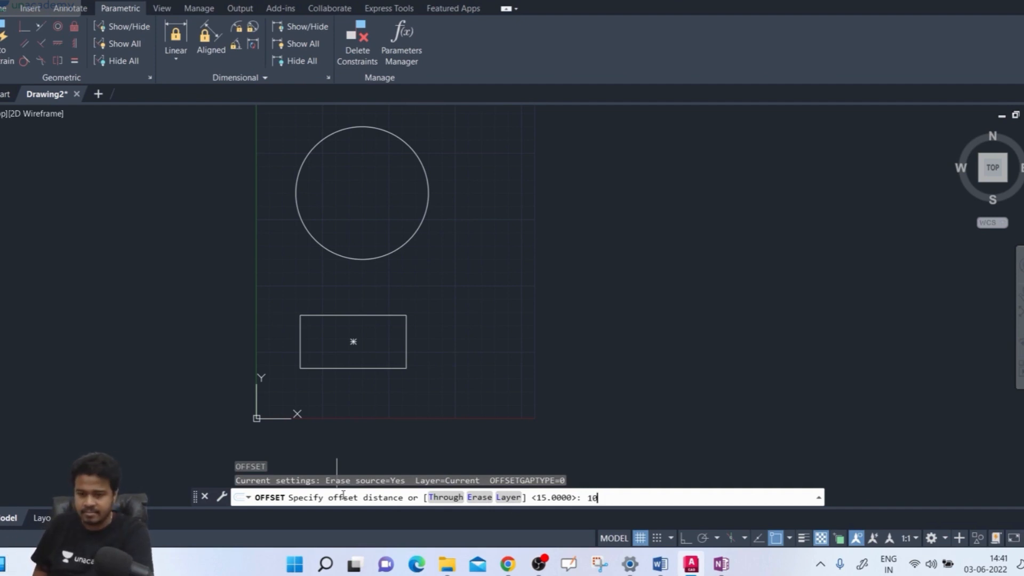
{"action": "key", "text": "Return"}
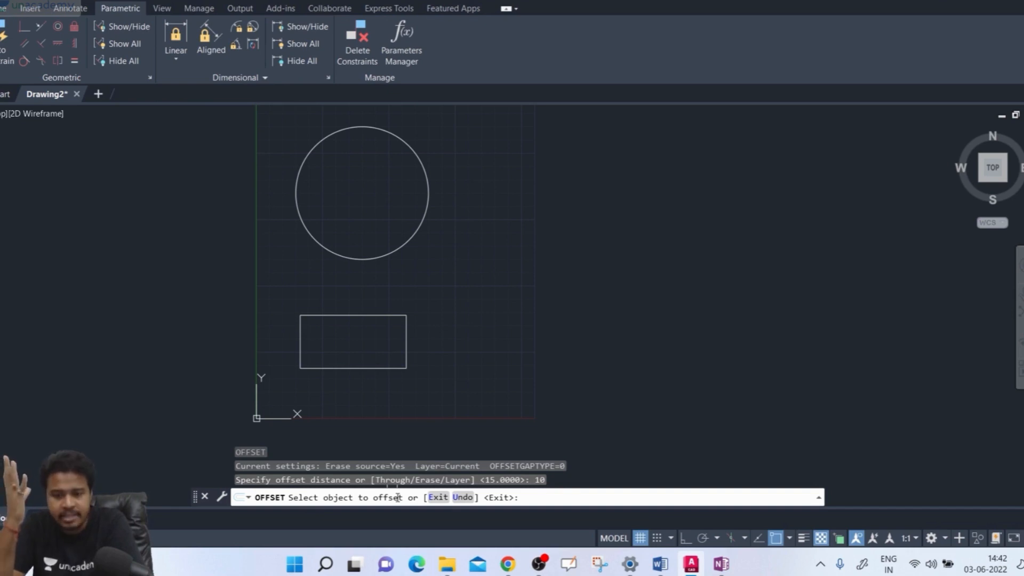
{"action": "left_click", "coordinate": [336, 367]}
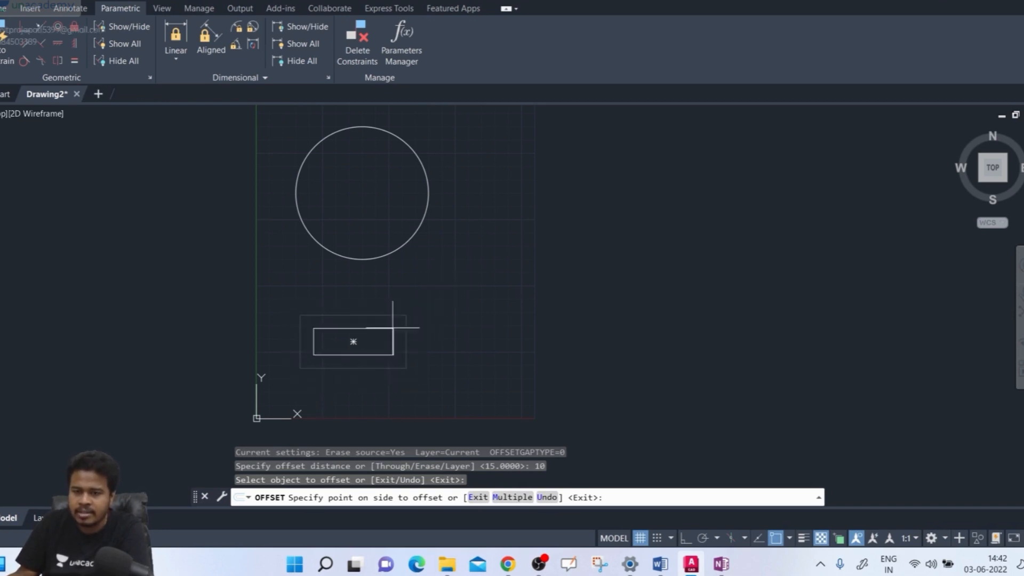
{"action": "scroll", "coordinate": [441, 298], "scroll_direction": "up", "scroll_amount": 2}
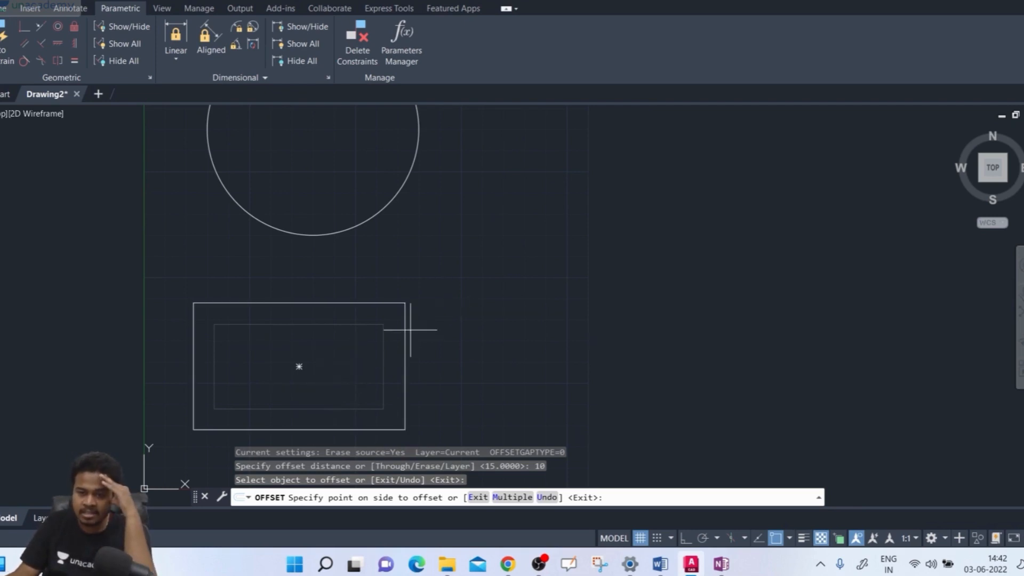
{"action": "left_click", "coordinate": [358, 364]}
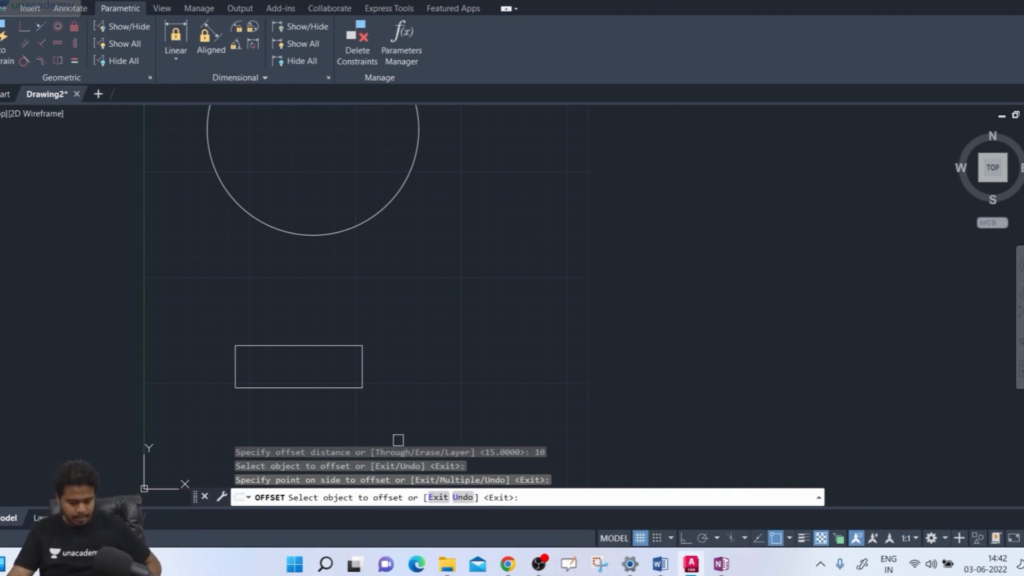
Undo the inward offset of the rectangle and leave the Offset command.
{"action": "key", "text": "ctrl+z"}
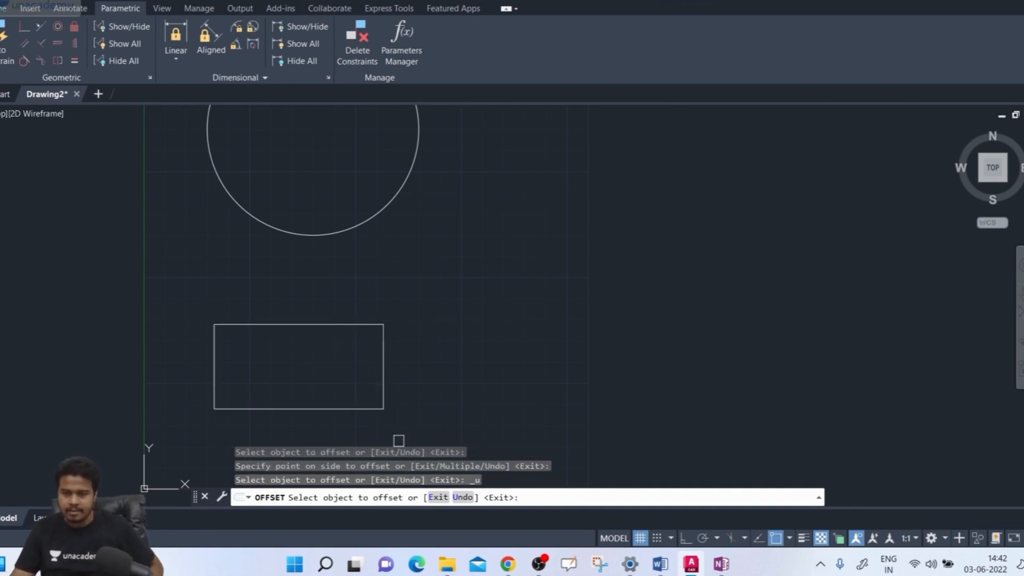
{"action": "key", "text": "Escape"}
{"action": "key", "text": "Escape"}
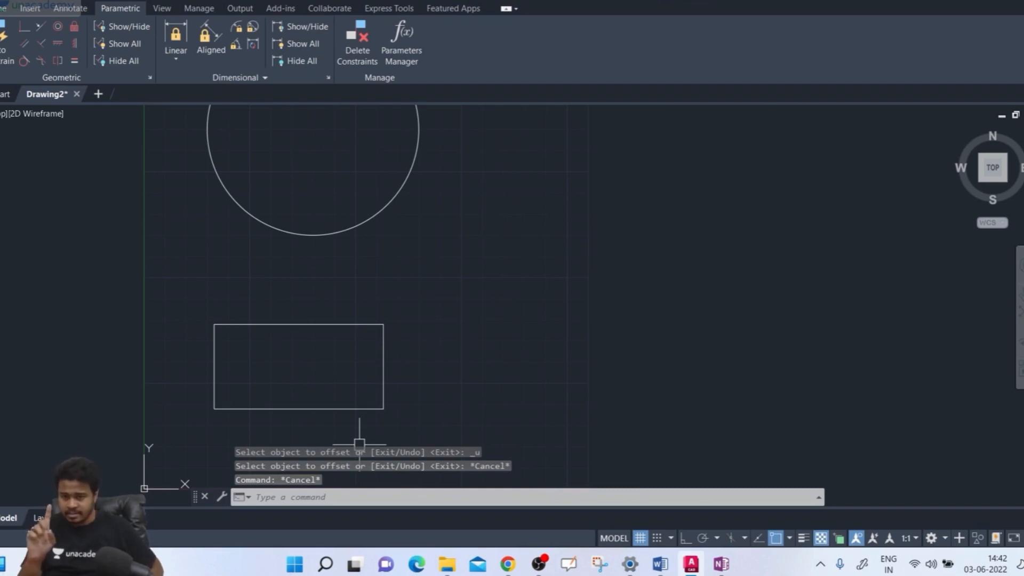
Offset the rectangle outward by a distance of 10 units and finish the Offset command.
{"action": "key", "text": "Return"}
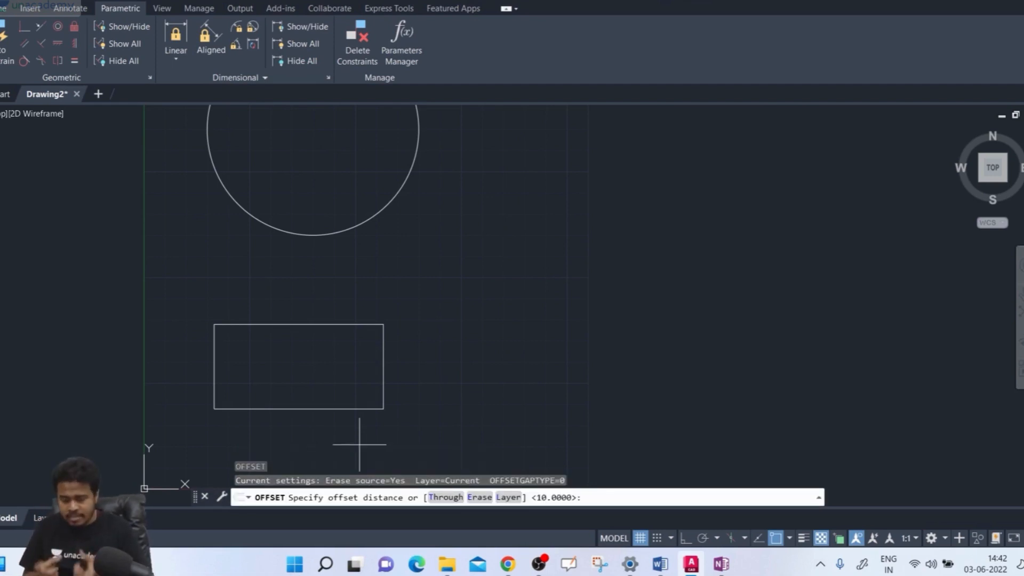
{"action": "type", "text": "10"}
{"action": "key", "text": "Return"}
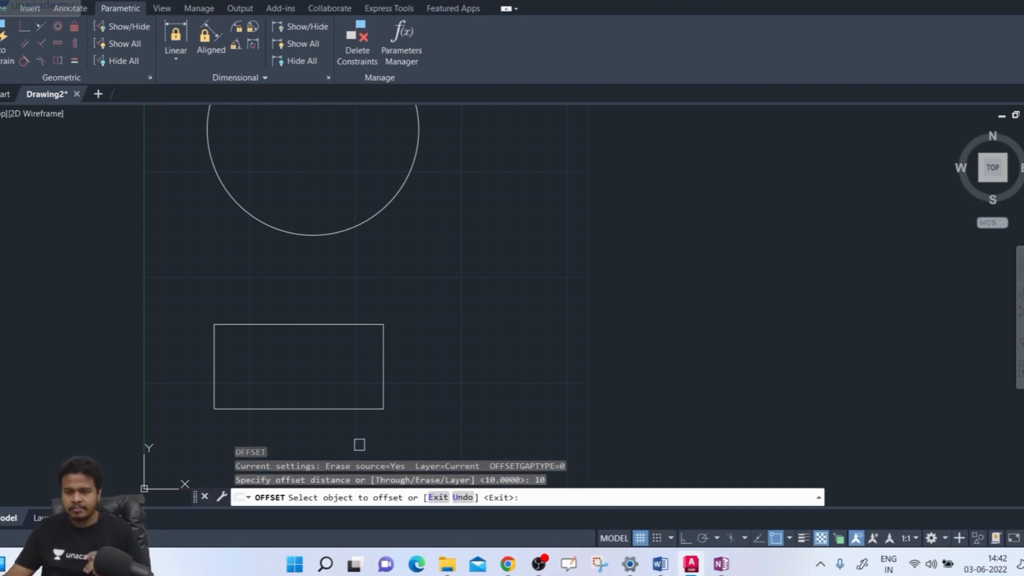
{"action": "left_click", "coordinate": [336, 409]}
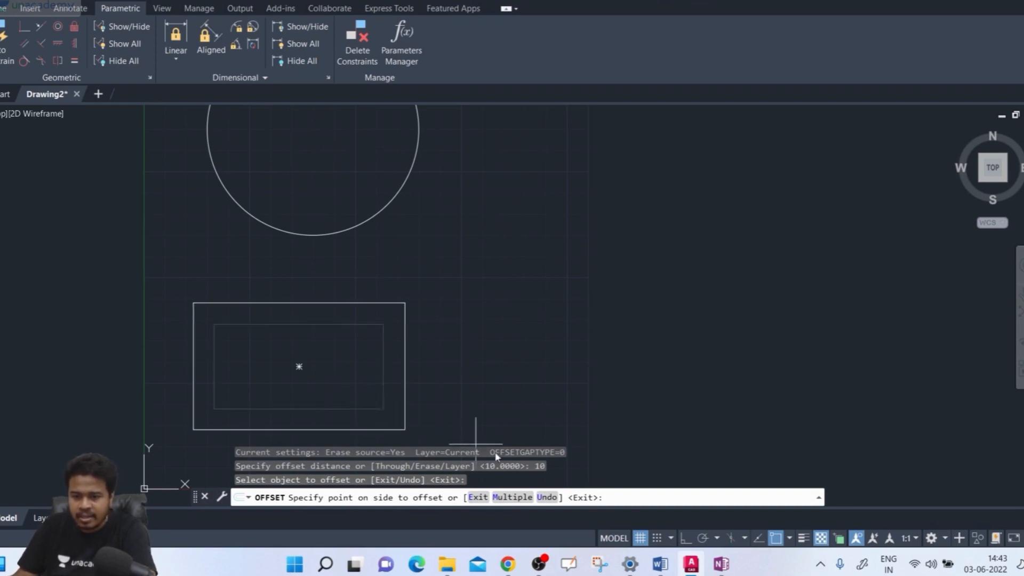
{"action": "middle_click_drag", "start_coordinate": [402, 397], "coordinate": [370, 368]}
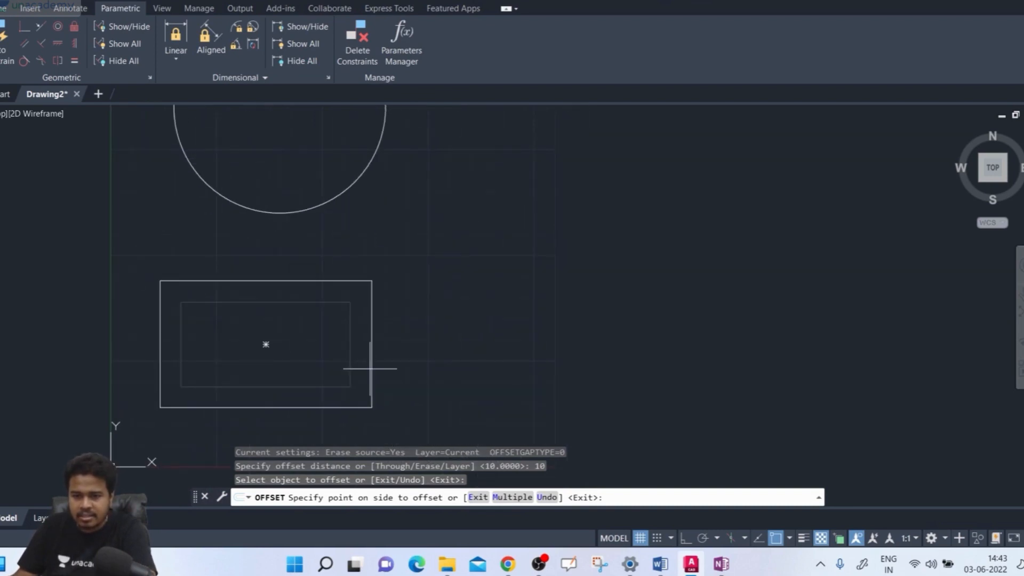
{"action": "left_click", "coordinate": [391, 421]}
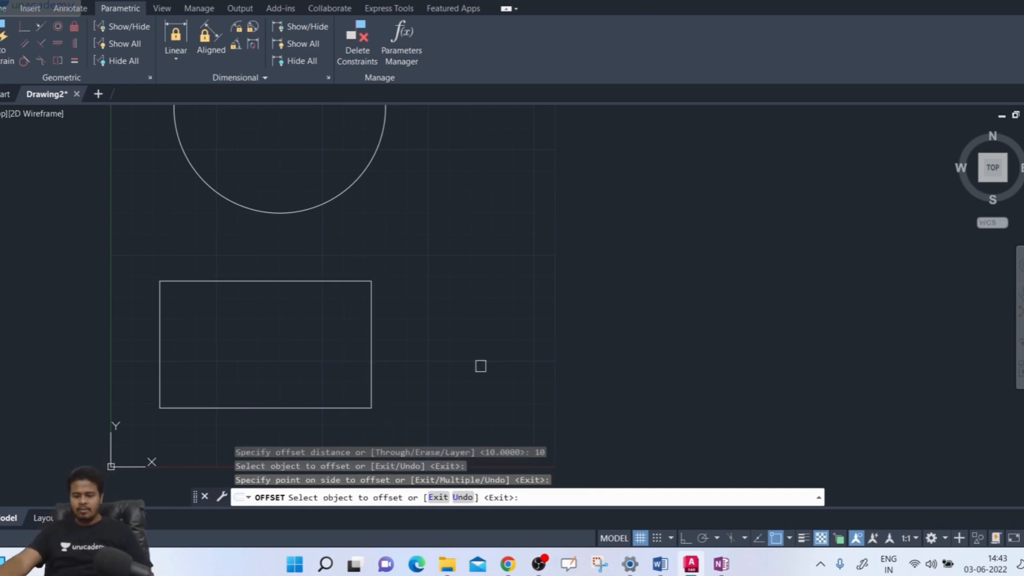
{"action": "key", "text": "Return"}
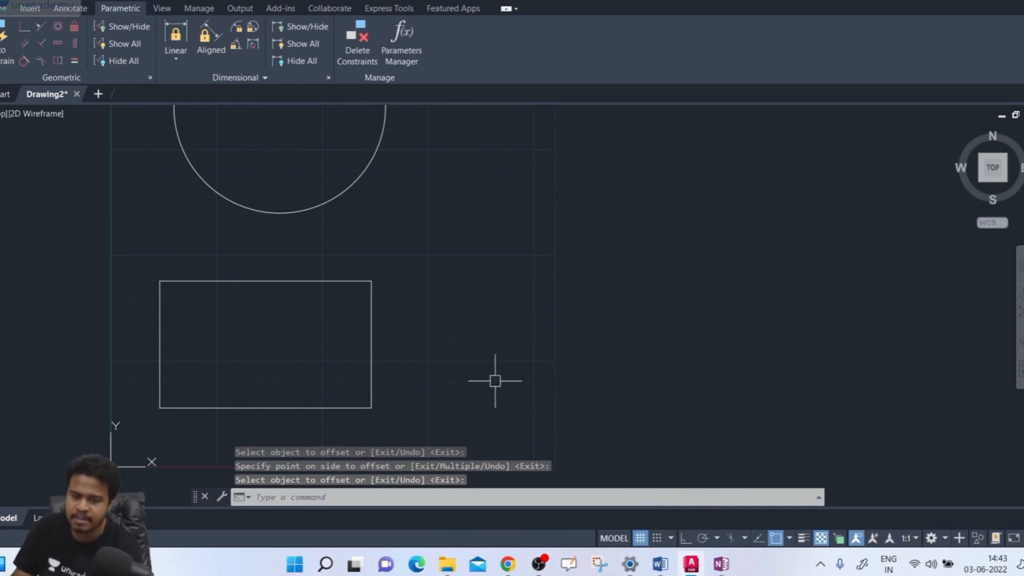
Switch to the OneNote notebook and sketch a freehand rectangle in black ink on a blank area of the page.
{"action": "left_click", "coordinate": [721, 566]}
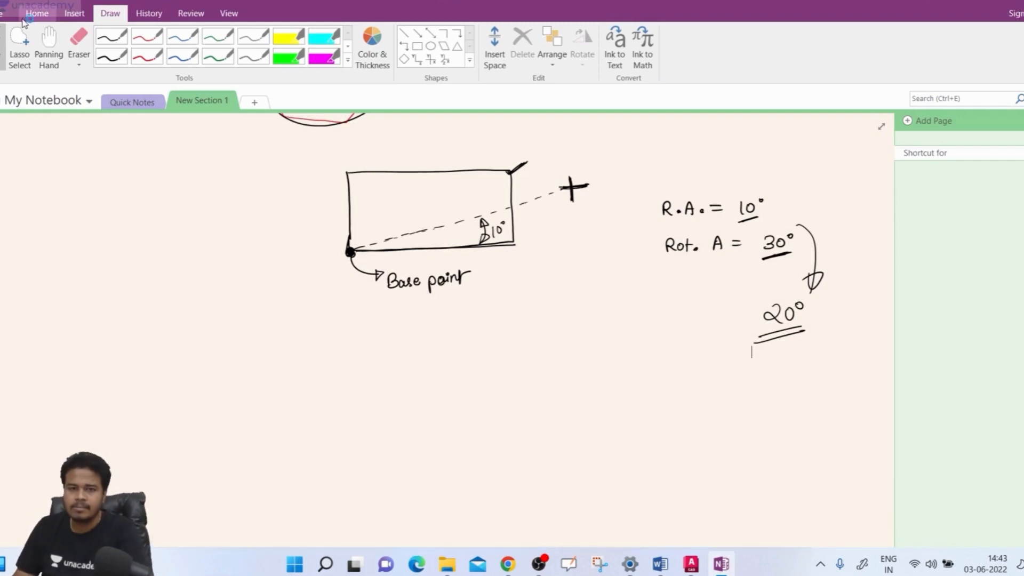
{"action": "left_click", "coordinate": [49, 47]}
{"action": "left_click_drag", "start_coordinate": [318, 359], "coordinate": [210, 249]}
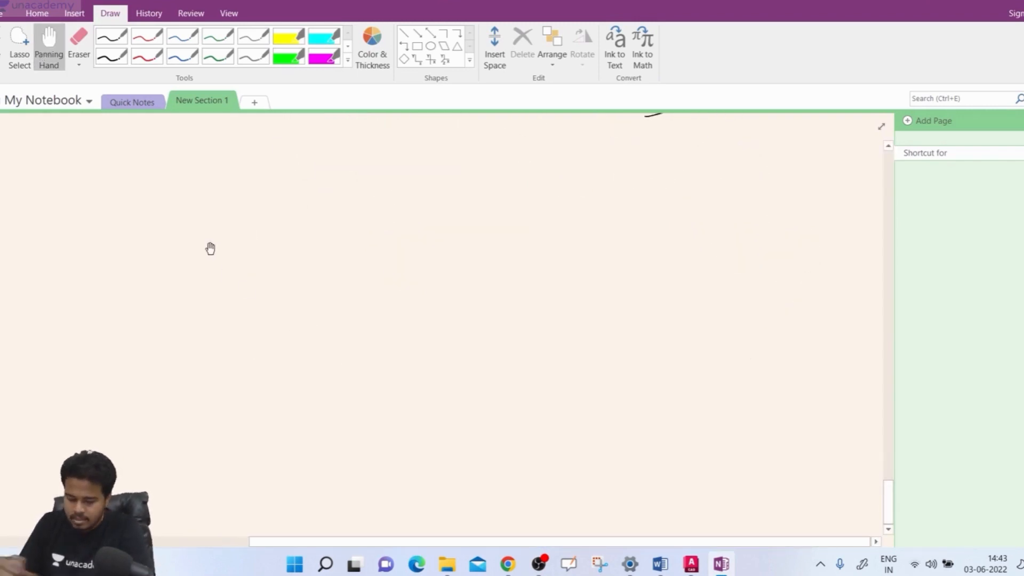
{"action": "left_click", "coordinate": [111, 56]}
{"action": "left_click_drag", "start_coordinate": [328, 249], "coordinate": [332, 342]}
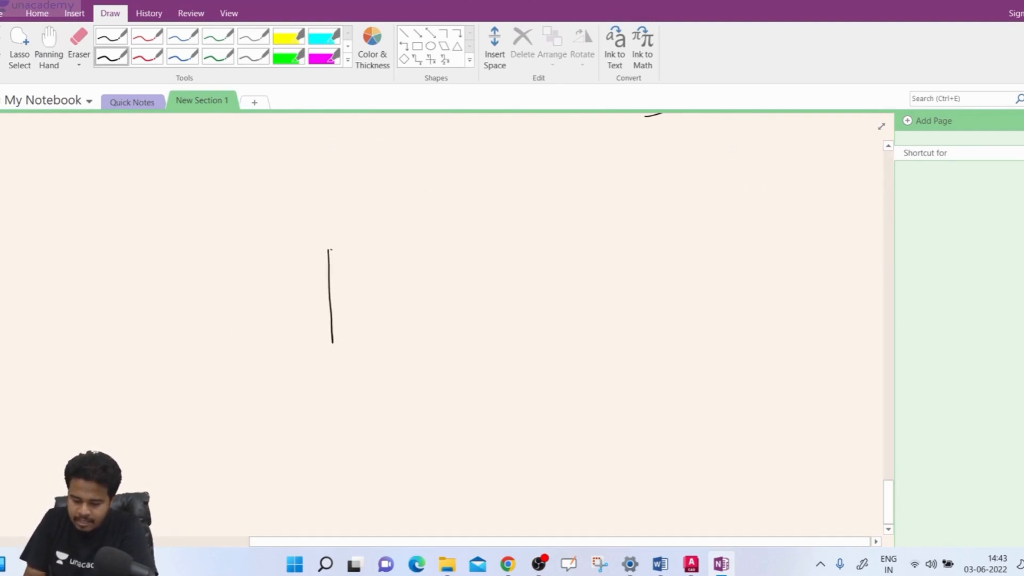
{"action": "mouse_move", "coordinate": [329, 249]}
{"action": "left_mouse_down"}
{"action": "mouse_move", "coordinate": [537, 244]}
{"action": "mouse_move", "coordinate": [545, 332]}
{"action": "mouse_move", "coordinate": [340, 349]}
{"action": "left_mouse_up"}
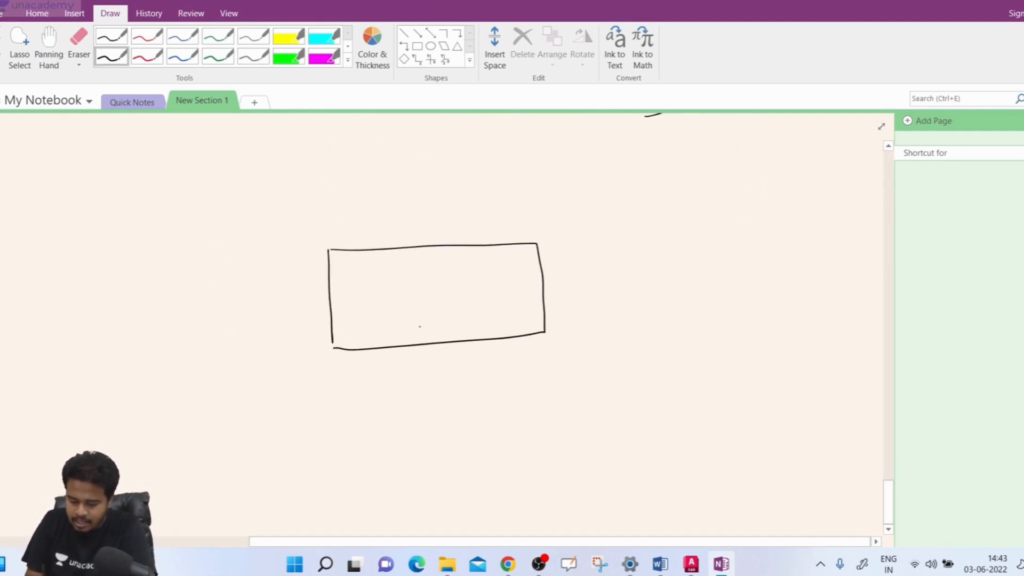
Label the sketched rectangle's sides 80 and 40 and write "offset = 10" above it.
{"action": "left_click_drag", "start_coordinate": [420, 326], "coordinate": [418, 324]}
{"action": "left_click_drag", "start_coordinate": [519, 278], "coordinate": [525, 294]}
{"action": "left_click_drag", "start_coordinate": [532, 283], "coordinate": [532, 284]}
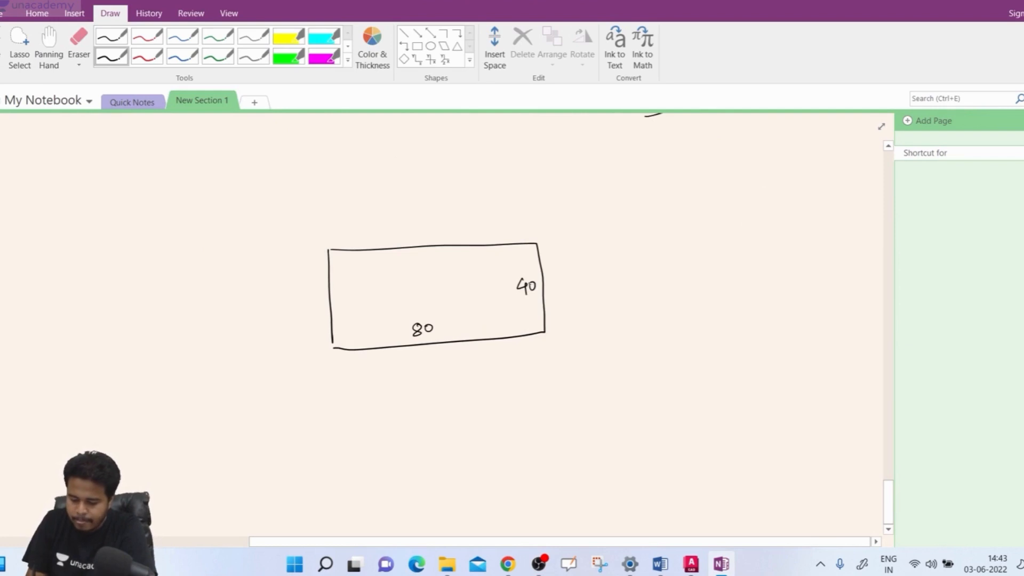
{"action": "left_click_drag", "start_coordinate": [505, 154], "coordinate": [506, 172]}
{"action": "mouse_move", "coordinate": [520, 145]}
{"action": "left_mouse_down"}
{"action": "mouse_move", "coordinate": [517, 169]}
{"action": "mouse_move", "coordinate": [538, 155]}
{"action": "left_mouse_up"}
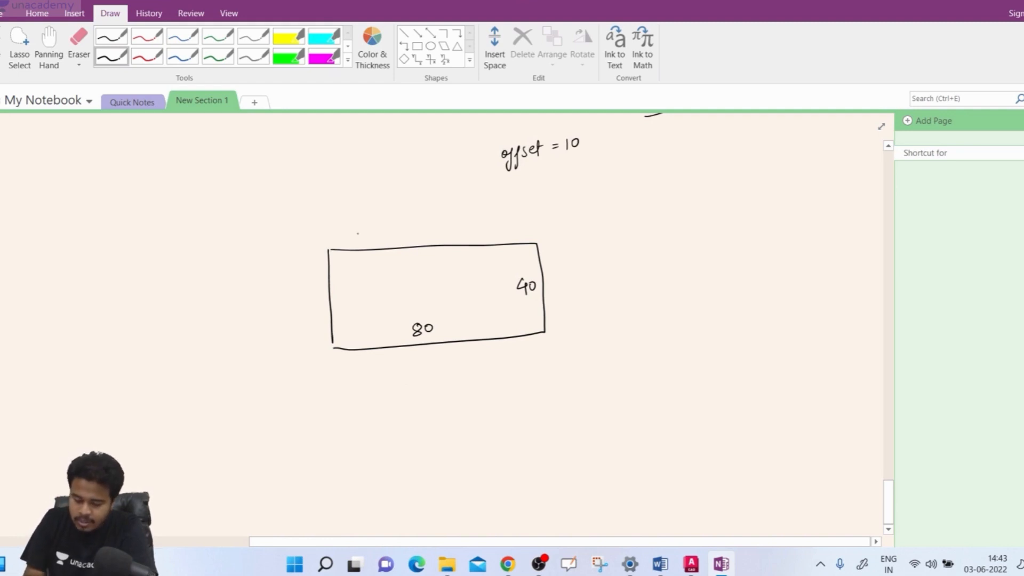
Sketch a larger rectangle around the first one and mark the gap between them with a double arrow labelled 10.
{"action": "mouse_move", "coordinate": [309, 224]}
{"action": "left_mouse_down"}
{"action": "mouse_move", "coordinate": [566, 211]}
{"action": "mouse_move", "coordinate": [577, 358]}
{"action": "left_mouse_up"}
{"action": "mouse_move", "coordinate": [306, 227]}
{"action": "left_mouse_down"}
{"action": "mouse_move", "coordinate": [313, 368]}
{"action": "mouse_move", "coordinate": [577, 359]}
{"action": "left_mouse_up"}
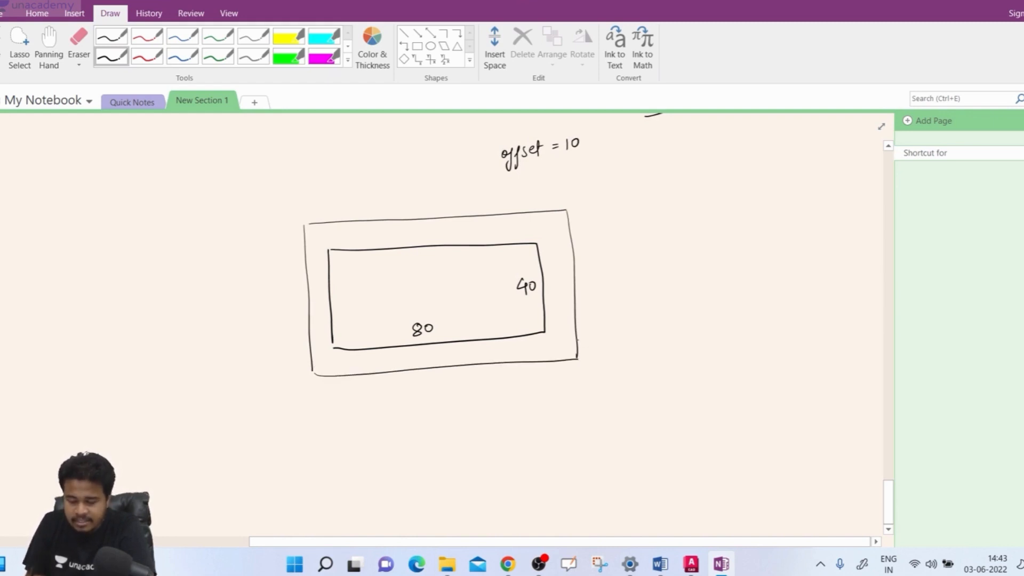
{"action": "left_click_drag", "start_coordinate": [438, 223], "coordinate": [440, 245]}
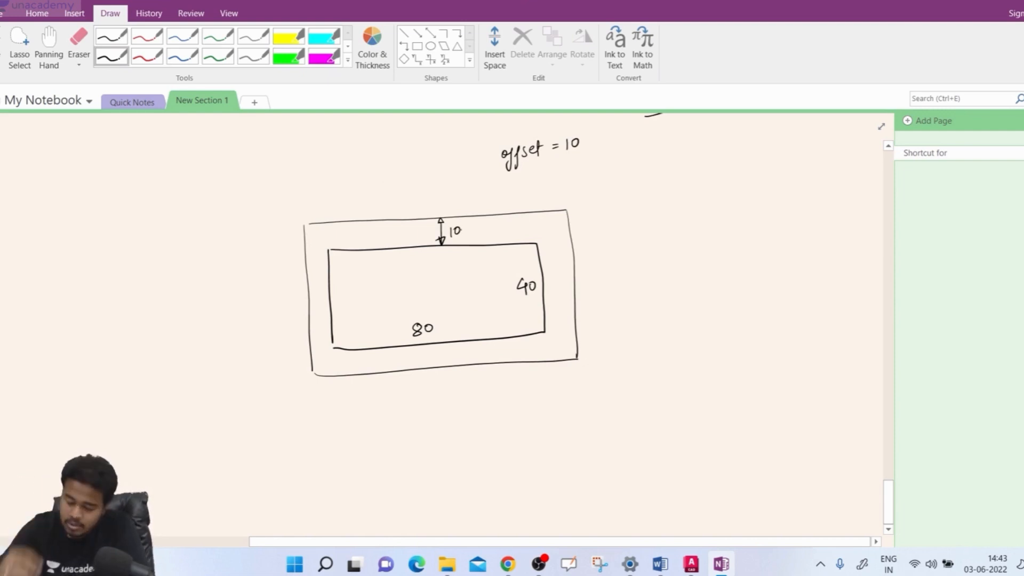
Add an arrow from the outer rectangle's upper corner and label it "offset rectangle".
{"action": "left_click", "coordinate": [578, 241]}
{"action": "left_click_drag", "start_coordinate": [588, 231], "coordinate": [671, 171]}
{"action": "left_click_drag", "start_coordinate": [670, 178], "coordinate": [706, 148]}
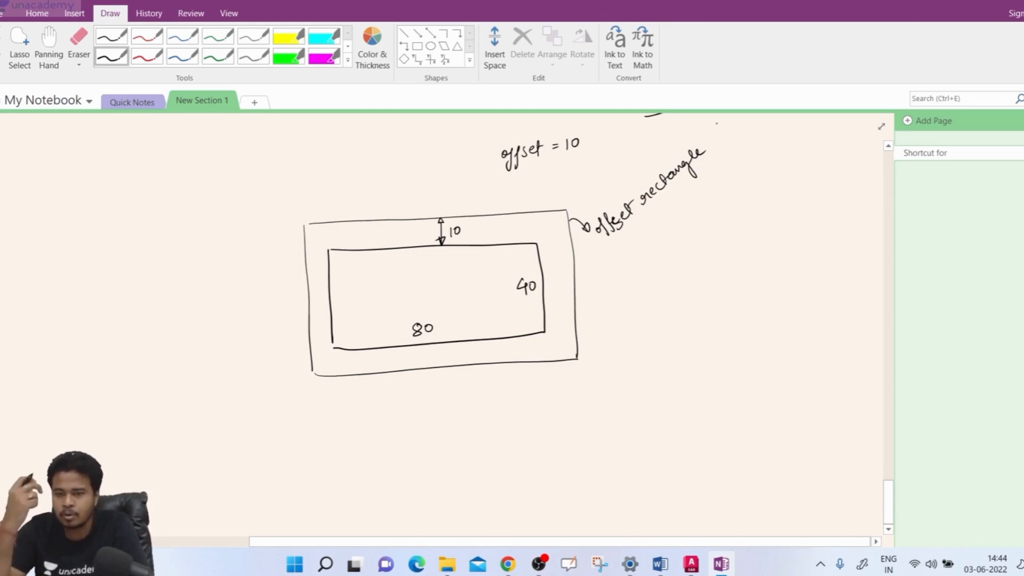
Mark the outer rectangle's edges with short tick strokes and sketch a vertical line beside a small circle on the blank area.
{"action": "left_click_drag", "start_coordinate": [512, 208], "coordinate": [501, 219]}
{"action": "left_click", "coordinate": [513, 229]}
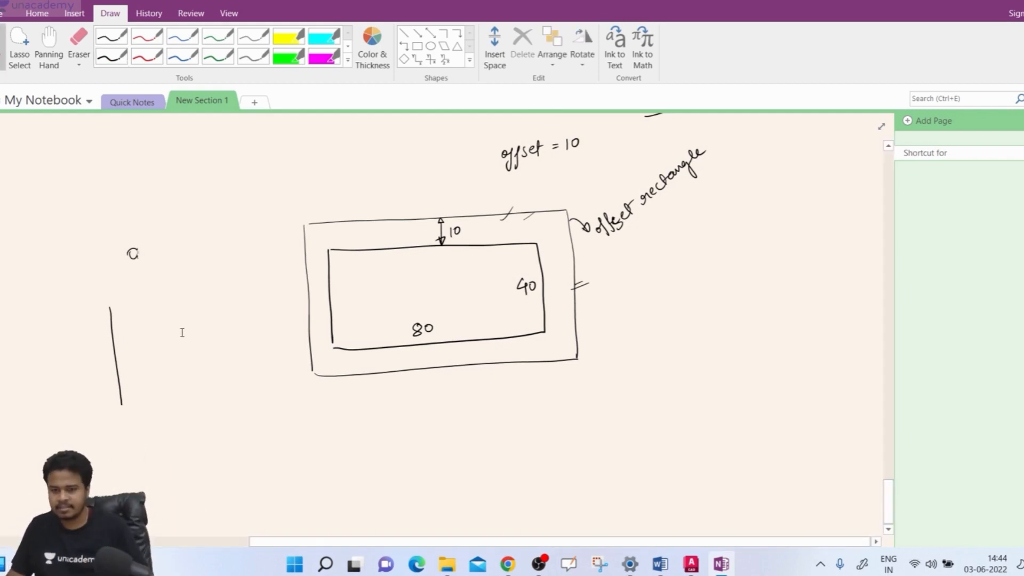
Switch to AutoCAD and draw a vertical line beside the rectangle with ortho mode on.
{"action": "left_click", "coordinate": [691, 564]}
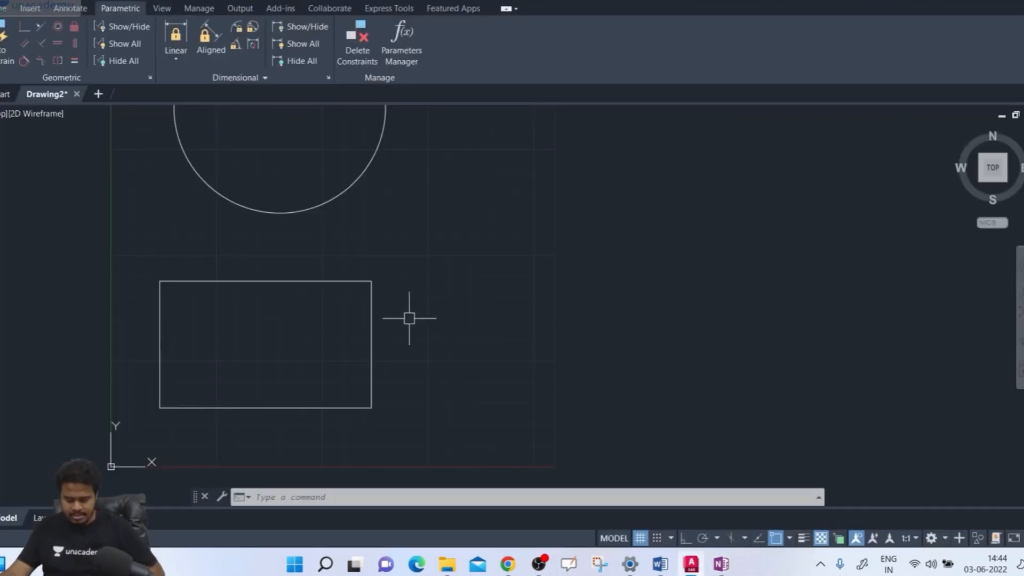
{"action": "type", "text": "l"}
{"action": "key", "text": "Return"}
{"action": "left_click", "coordinate": [448, 267]}
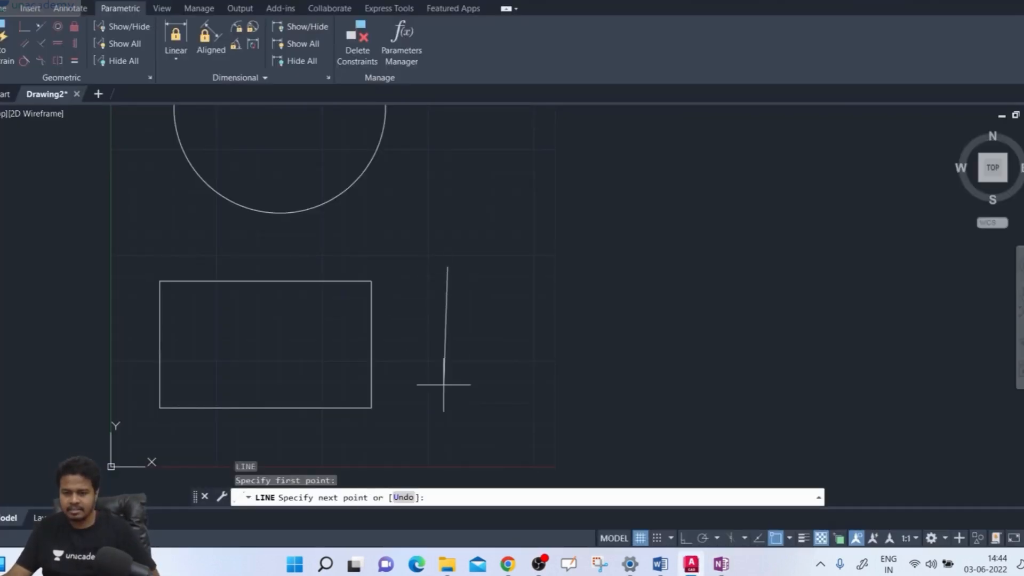
{"action": "key", "text": "F8"}
{"action": "left_click", "coordinate": [447, 392]}
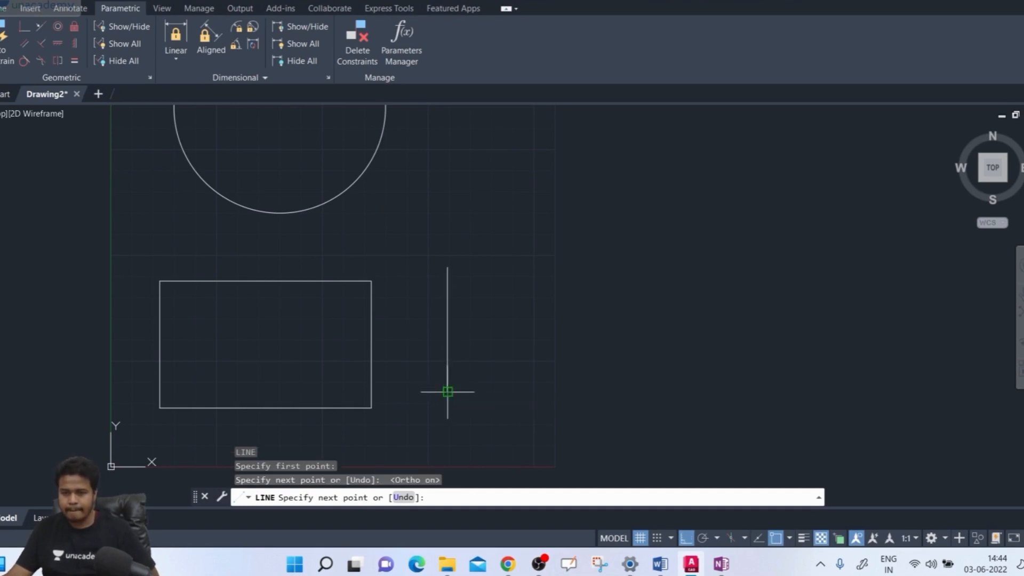
{"action": "key", "text": "Return"}
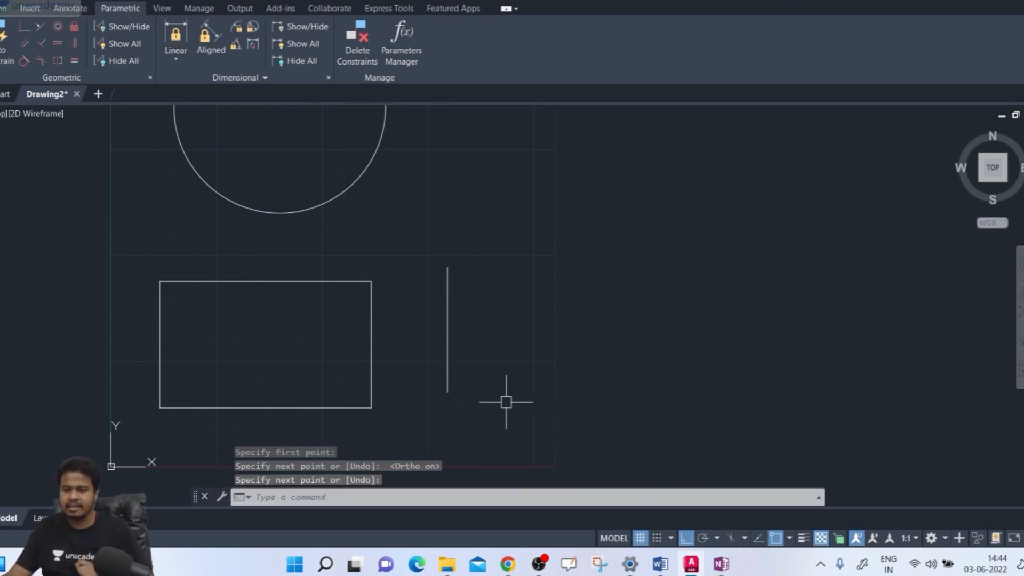
Offset the vertical line by 10 units away from the rectangle twice in succession.
{"action": "middle_click_drag", "start_coordinate": [507, 403], "coordinate": [465, 393]}
{"action": "type", "text": "o"}
{"action": "key", "text": "Return"}
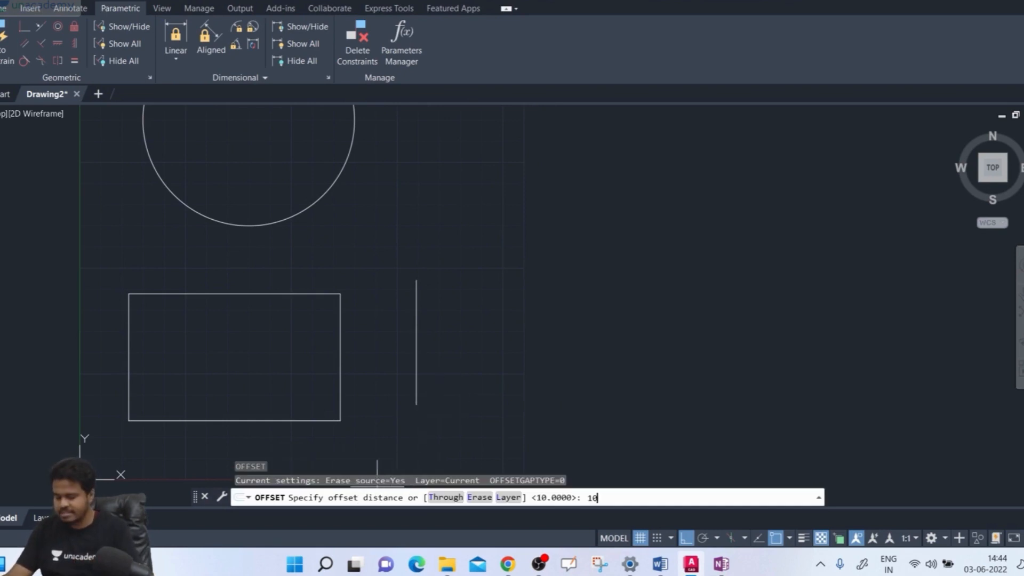
{"action": "key", "text": "Return"}
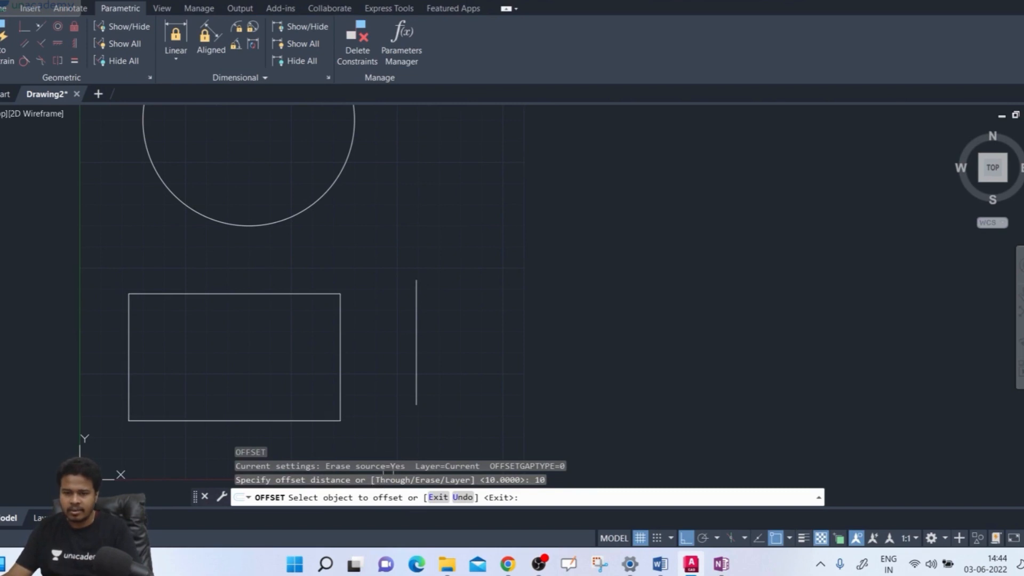
{"action": "left_click", "coordinate": [416, 364]}
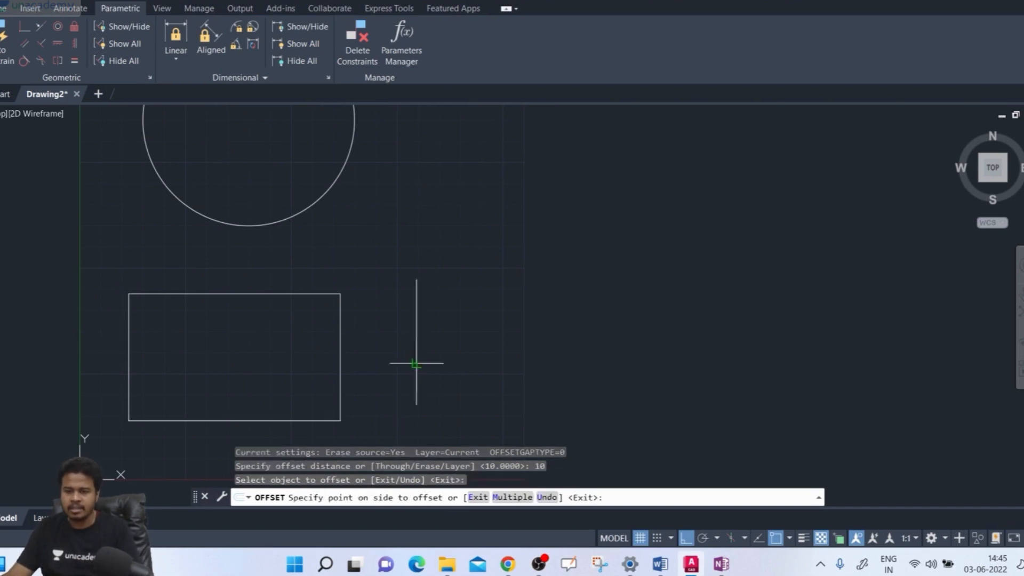
{"action": "left_click", "coordinate": [509, 356]}
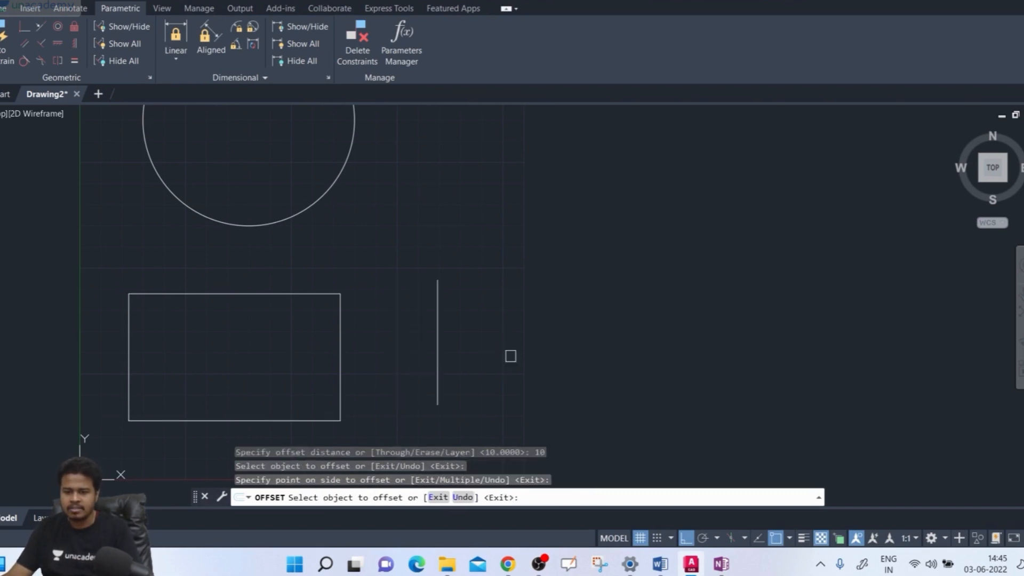
{"action": "left_click", "coordinate": [437, 362]}
{"action": "left_click", "coordinate": [448, 366]}
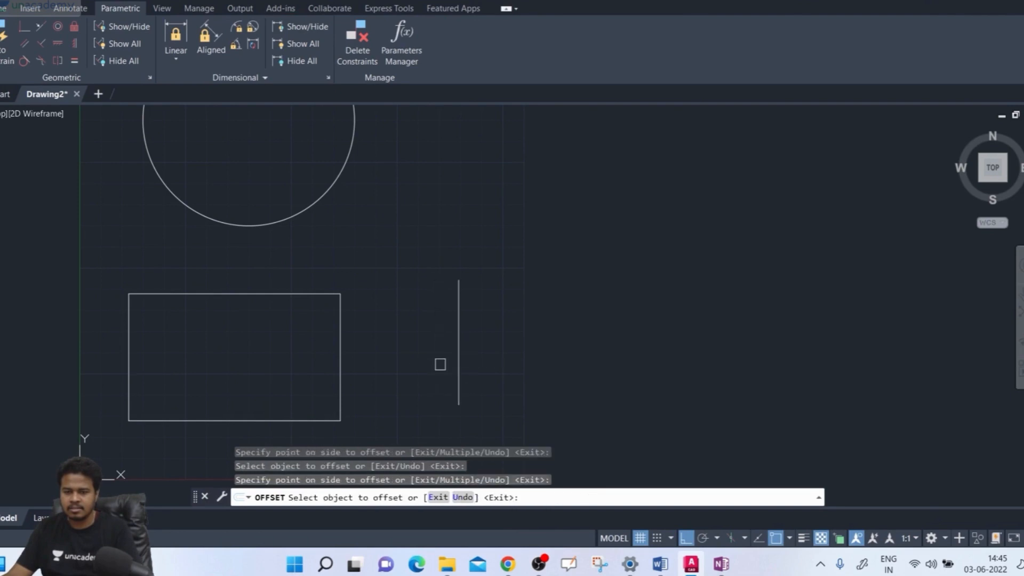
Continue offsetting the vertical line three more times away from the rectangle.
{"action": "middle_click_drag", "start_coordinate": [512, 379], "coordinate": [492, 392]}
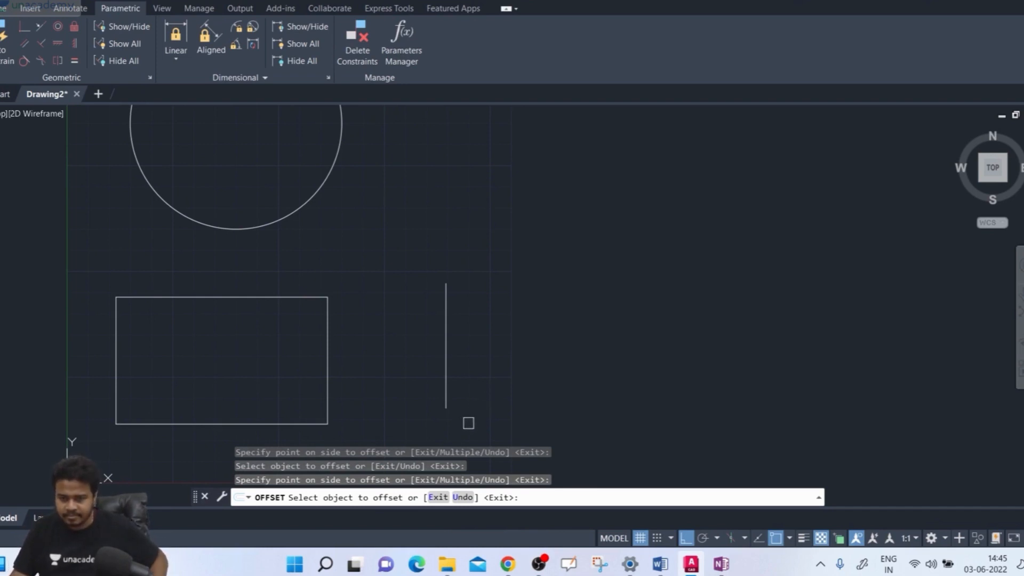
{"action": "left_click", "coordinate": [445, 370]}
{"action": "left_click", "coordinate": [508, 363]}
{"action": "left_click", "coordinate": [478, 368]}
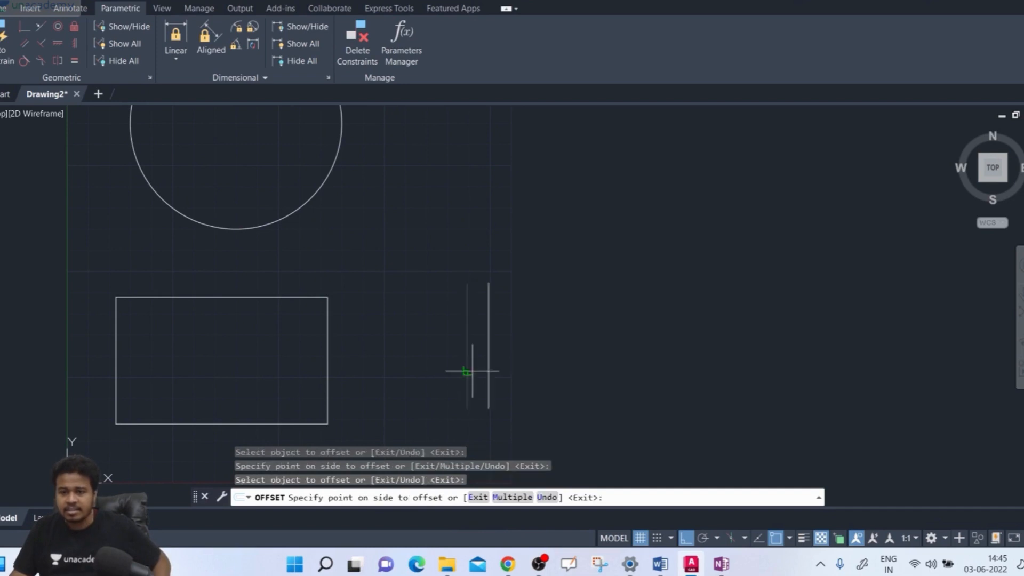
{"action": "left_click", "coordinate": [507, 362]}
{"action": "left_click", "coordinate": [489, 366]}
{"action": "left_click", "coordinate": [507, 364]}
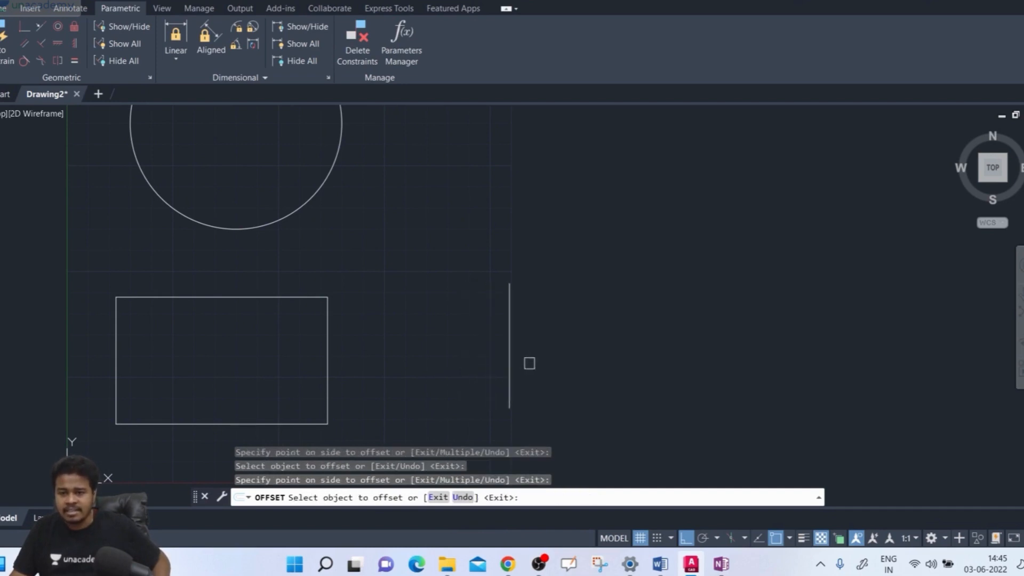
Offset the vertical line four times back toward the rectangle and end the Offset command.
{"action": "left_click", "coordinate": [510, 363]}
{"action": "left_click", "coordinate": [479, 366]}
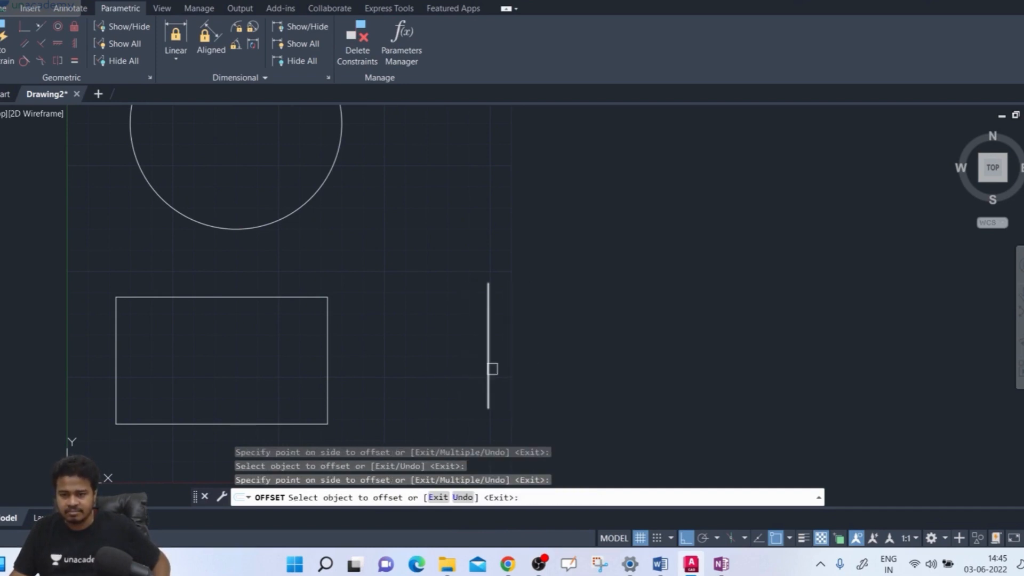
{"action": "left_click", "coordinate": [487, 365]}
{"action": "left_click", "coordinate": [442, 374]}
{"action": "left_click", "coordinate": [467, 374]}
{"action": "left_click", "coordinate": [434, 377]}
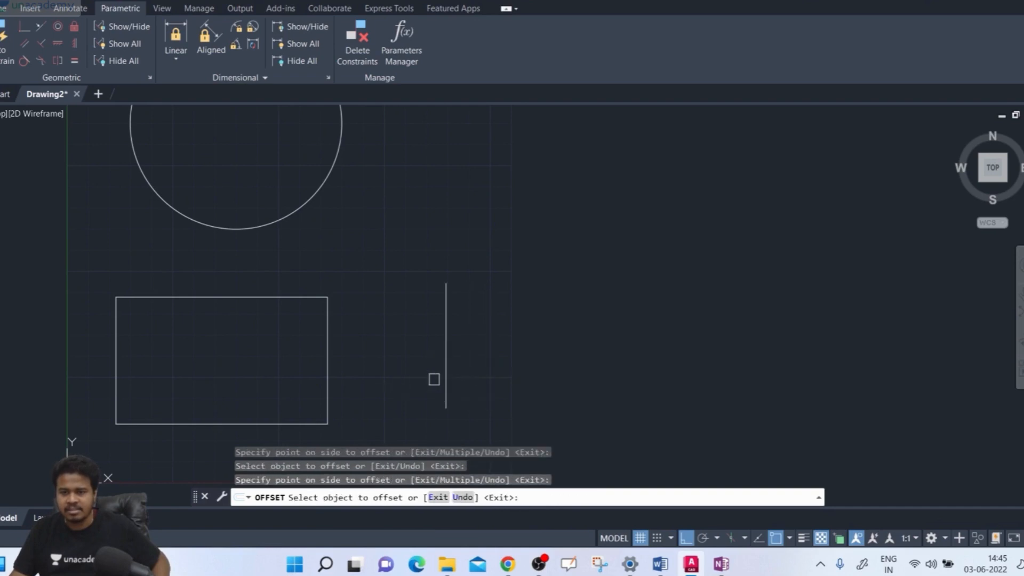
{"action": "left_click", "coordinate": [445, 377]}
{"action": "left_click", "coordinate": [418, 377]}
{"action": "key", "text": "Escape"}
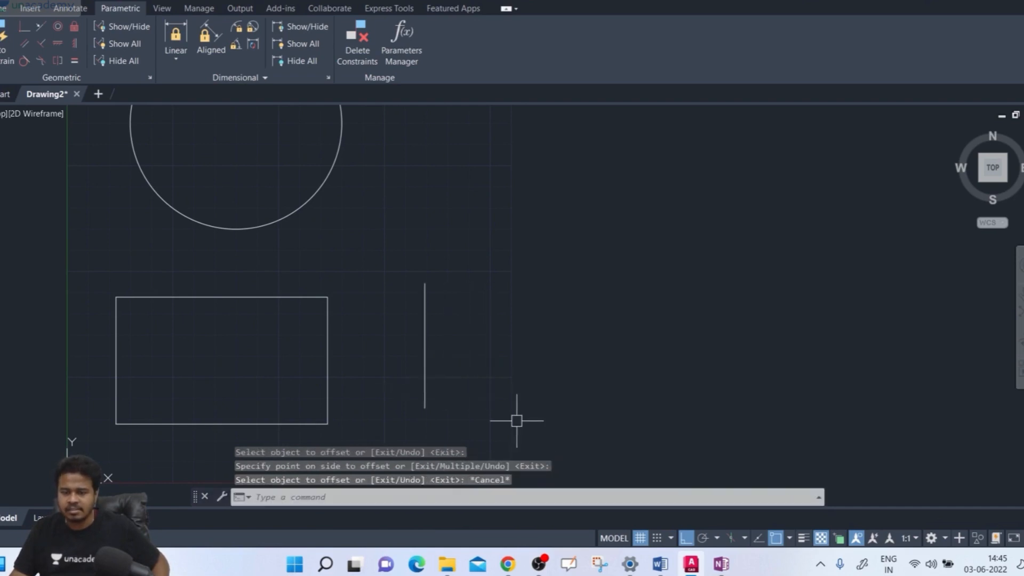
Start Offset on the rectangle with the default distance of 10, choose the Multiple option and place one copy inside it.
{"action": "type", "text": "o"}
{"action": "key", "text": "Return"}
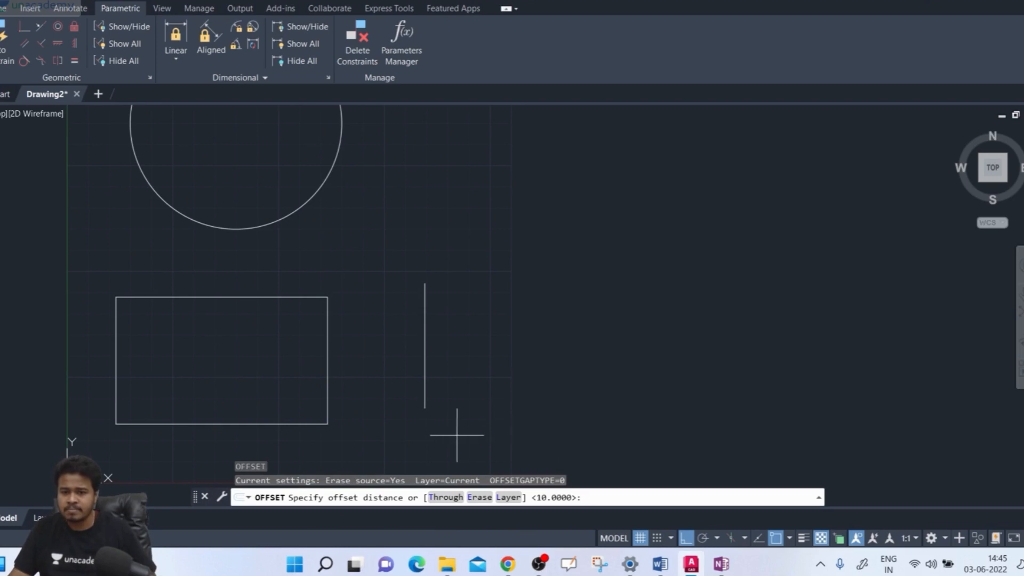
{"action": "key", "text": "Return"}
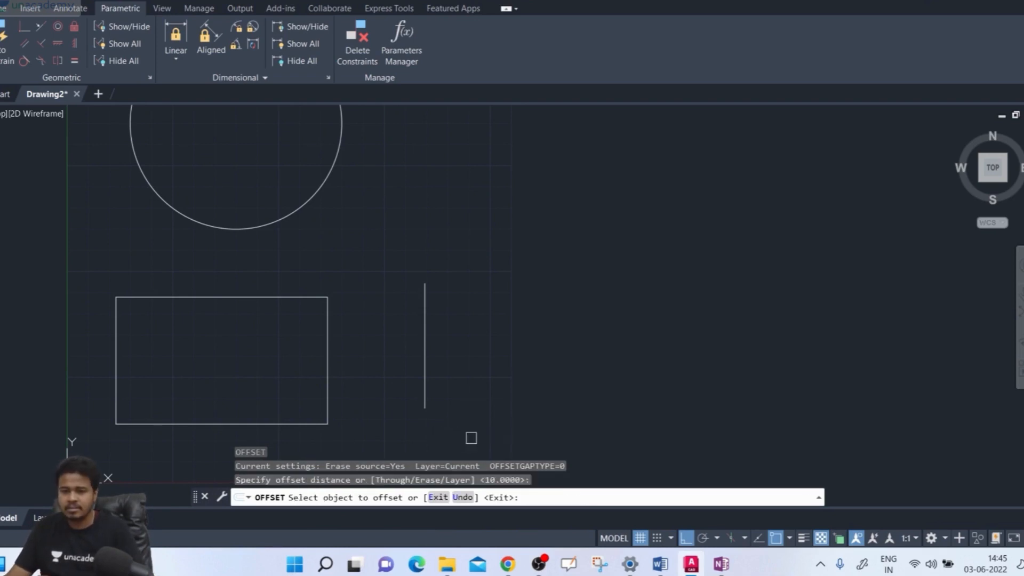
{"action": "left_click", "coordinate": [288, 297]}
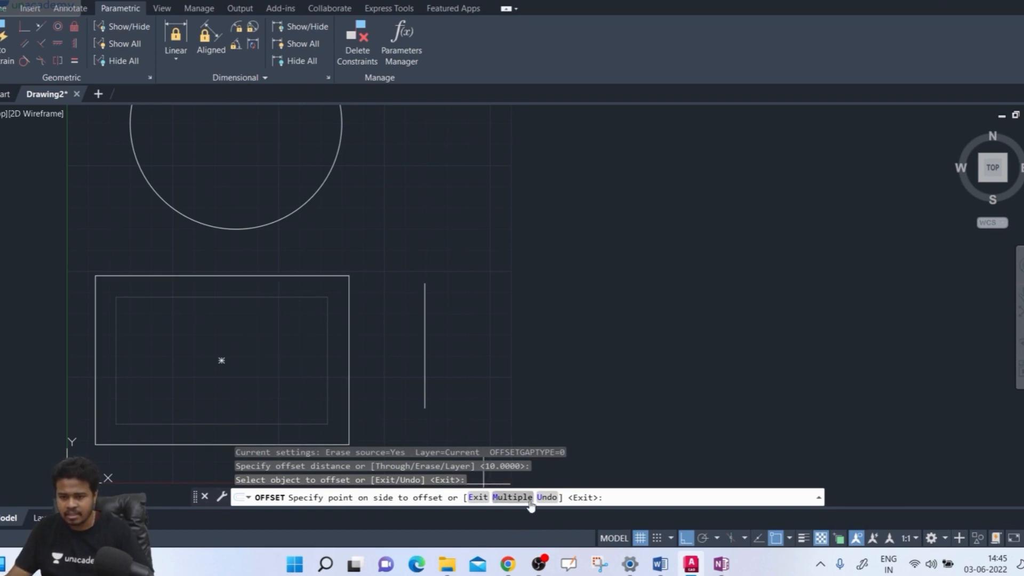
{"action": "left_click", "coordinate": [512, 497]}
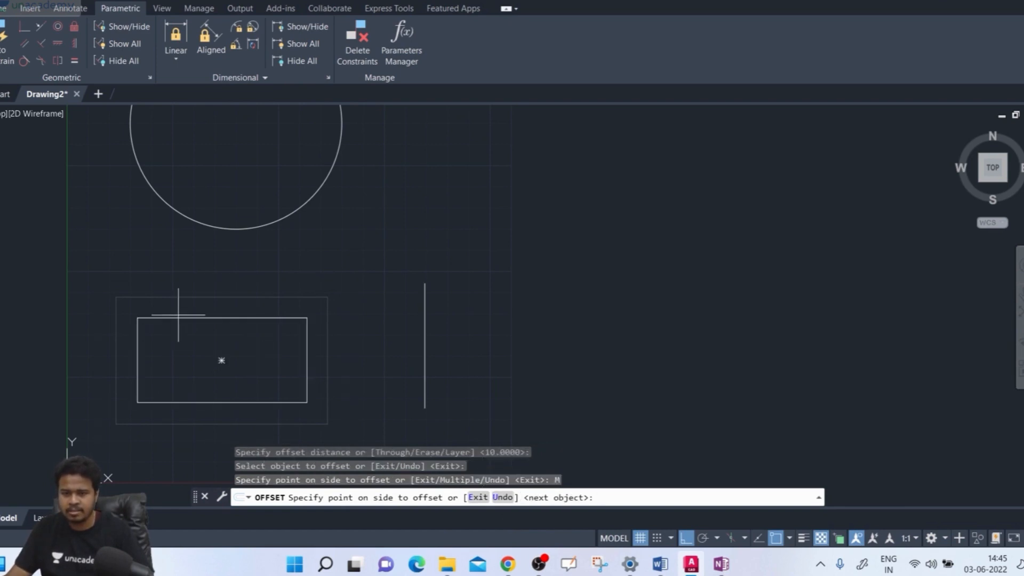
{"action": "left_click", "coordinate": [201, 305]}
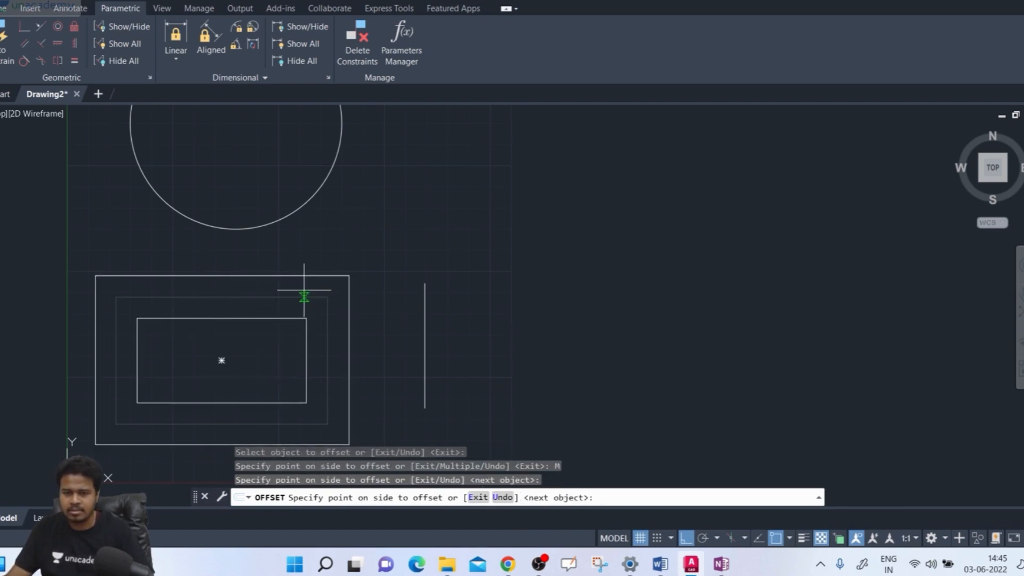
Place thirteen successive offset copies outside the rectangle.
{"action": "left_click", "coordinate": [316, 273]}
{"action": "left_click", "coordinate": [410, 228]}
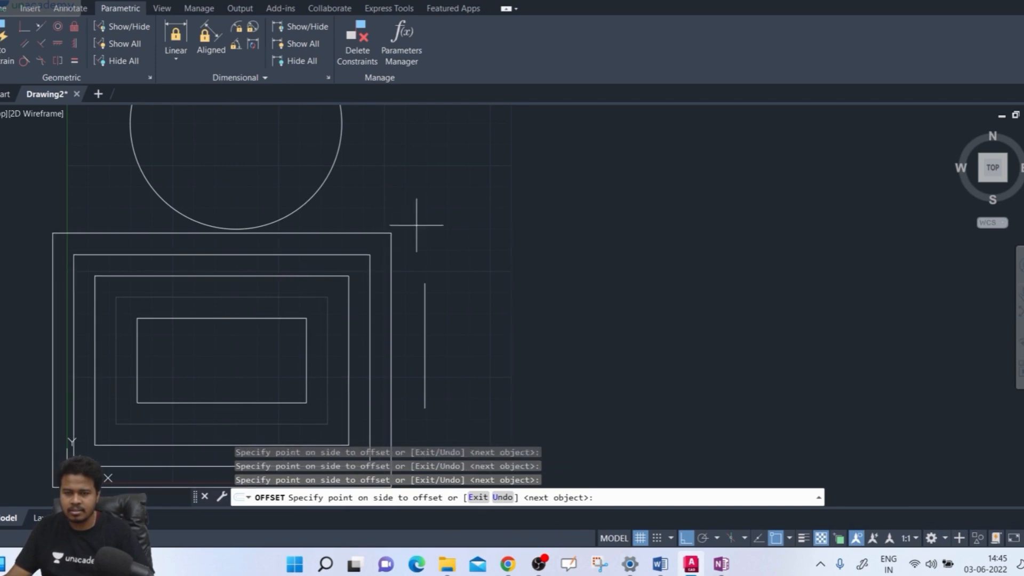
{"action": "scroll", "coordinate": [466, 217], "scroll_direction": "down", "scroll_amount": 3}
{"action": "left_click", "coordinate": [464, 232]}
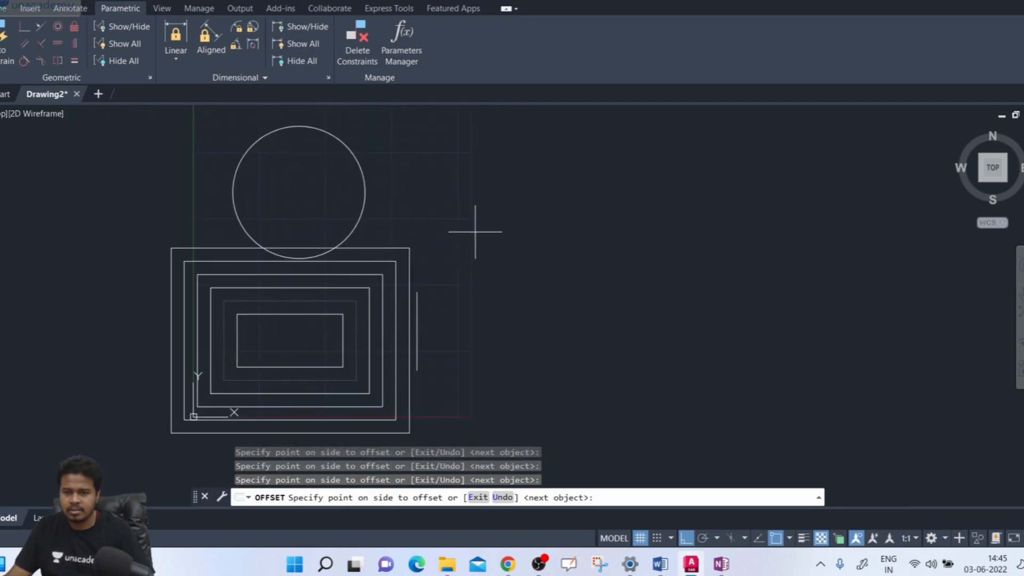
{"action": "left_click", "coordinate": [495, 217]}
{"action": "left_click", "coordinate": [517, 210]}
{"action": "left_click", "coordinate": [537, 210]}
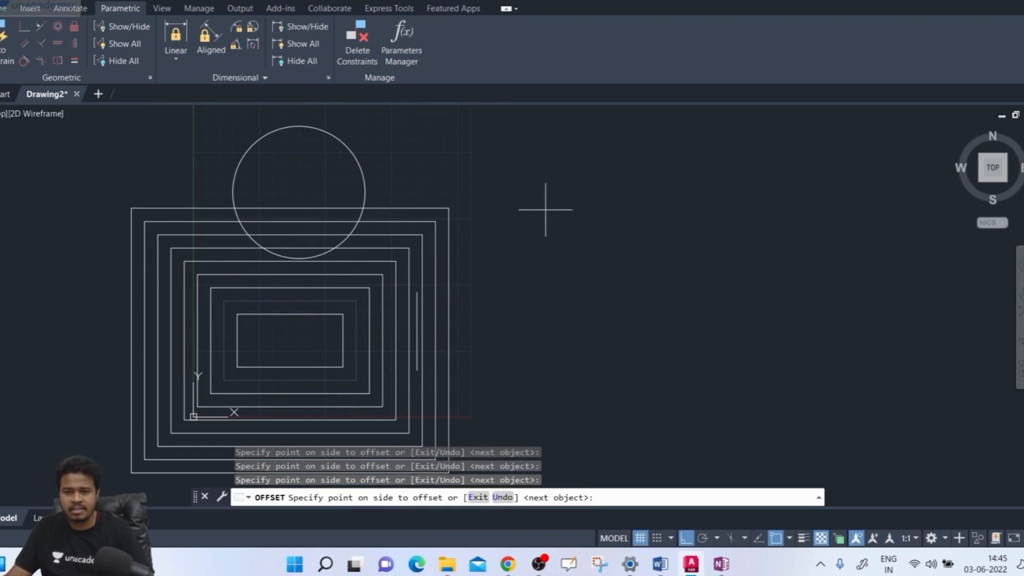
{"action": "left_click", "coordinate": [577, 205]}
{"action": "left_click", "coordinate": [597, 199]}
{"action": "left_click", "coordinate": [619, 187]}
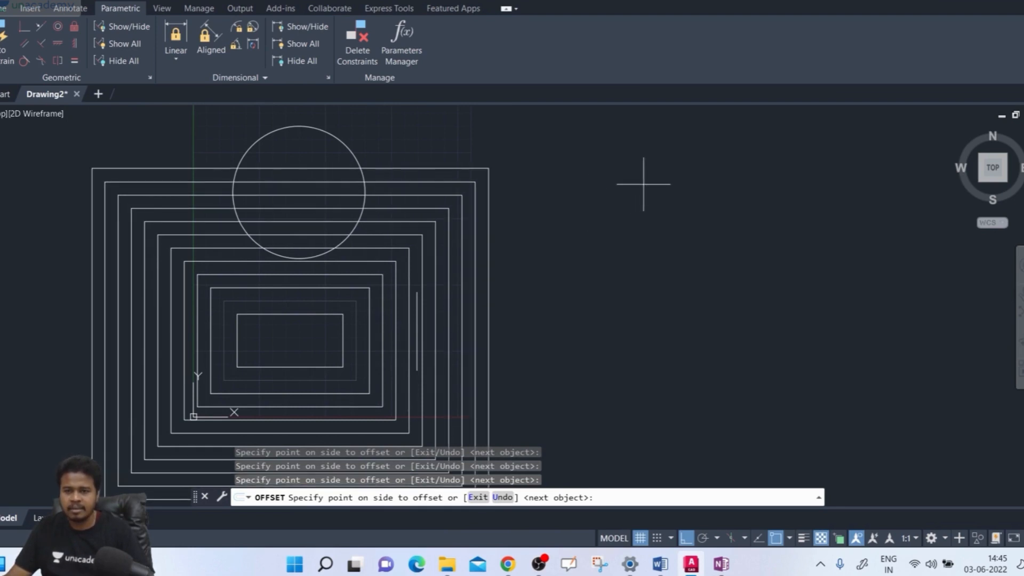
{"action": "left_click", "coordinate": [647, 179]}
{"action": "left_click", "coordinate": [663, 180]}
{"action": "left_click", "coordinate": [691, 166]}
{"action": "left_click", "coordinate": [696, 164]}
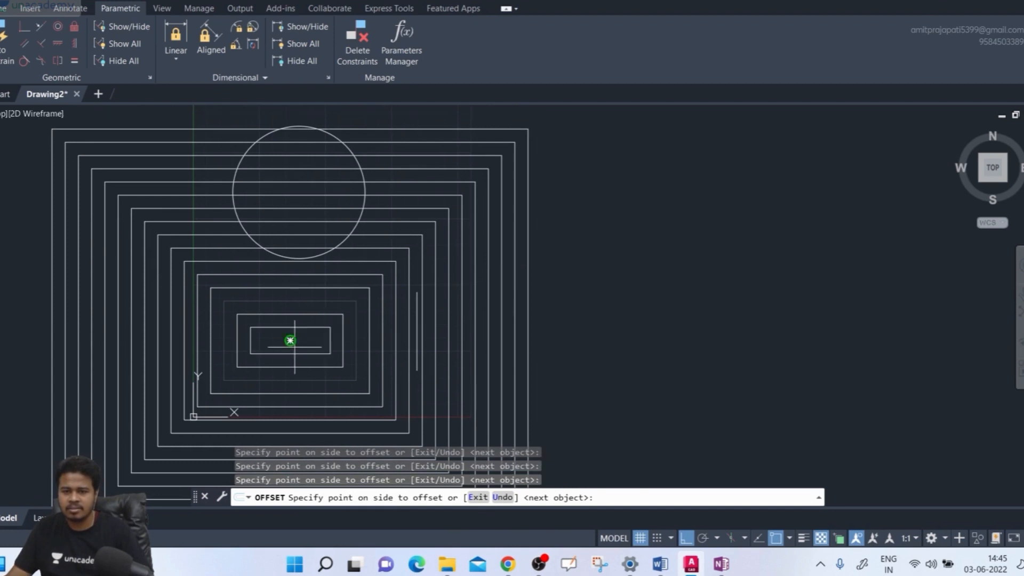
Place four more outward offset copies of the rectangle and end the Offset command.
{"action": "scroll", "coordinate": [348, 321], "scroll_direction": "up", "scroll_amount": 4}
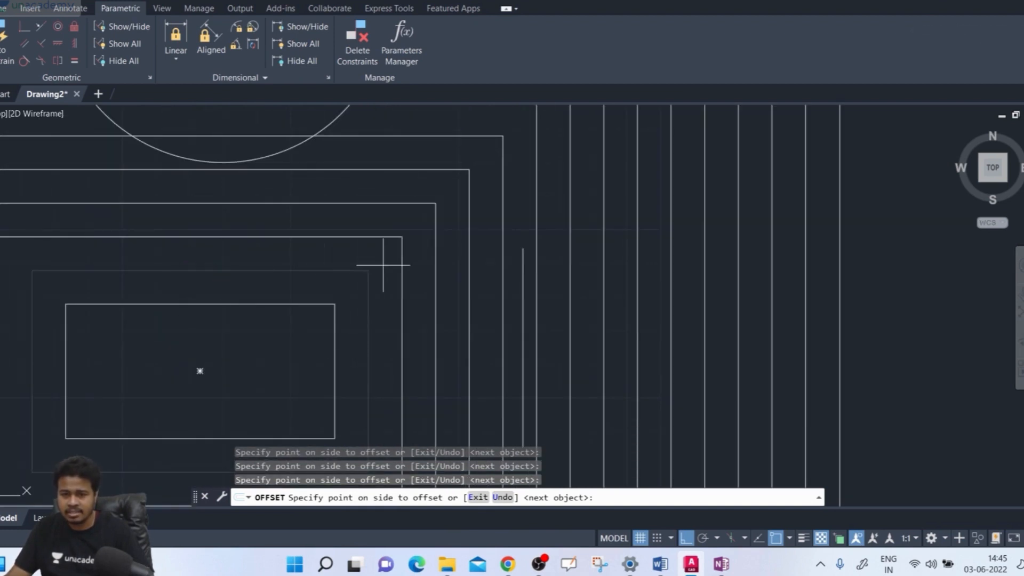
{"action": "scroll", "coordinate": [241, 350], "scroll_direction": "down", "scroll_amount": 5}
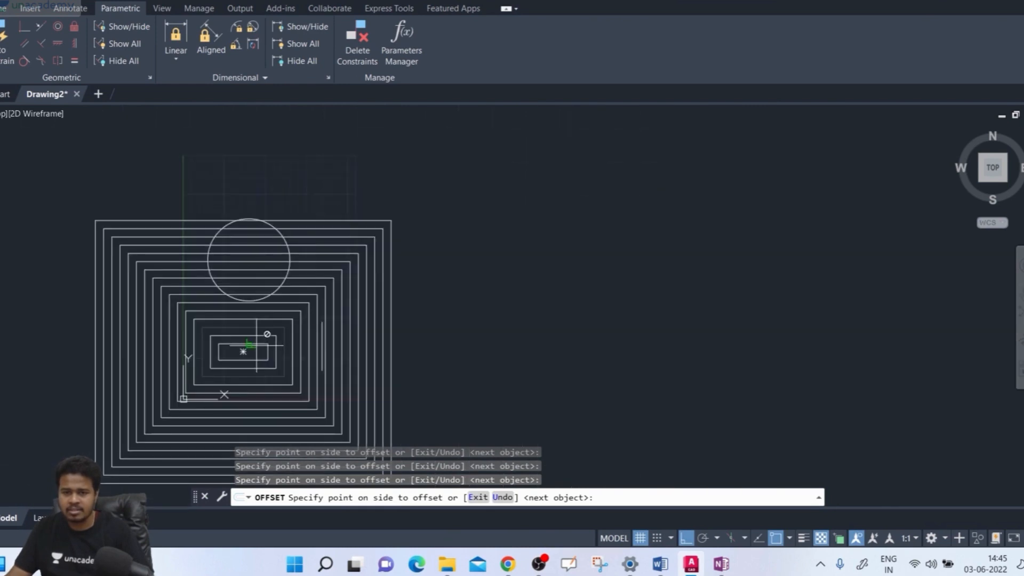
{"action": "left_click", "coordinate": [539, 206]}
{"action": "left_click", "coordinate": [571, 176]}
{"action": "left_click", "coordinate": [588, 176]}
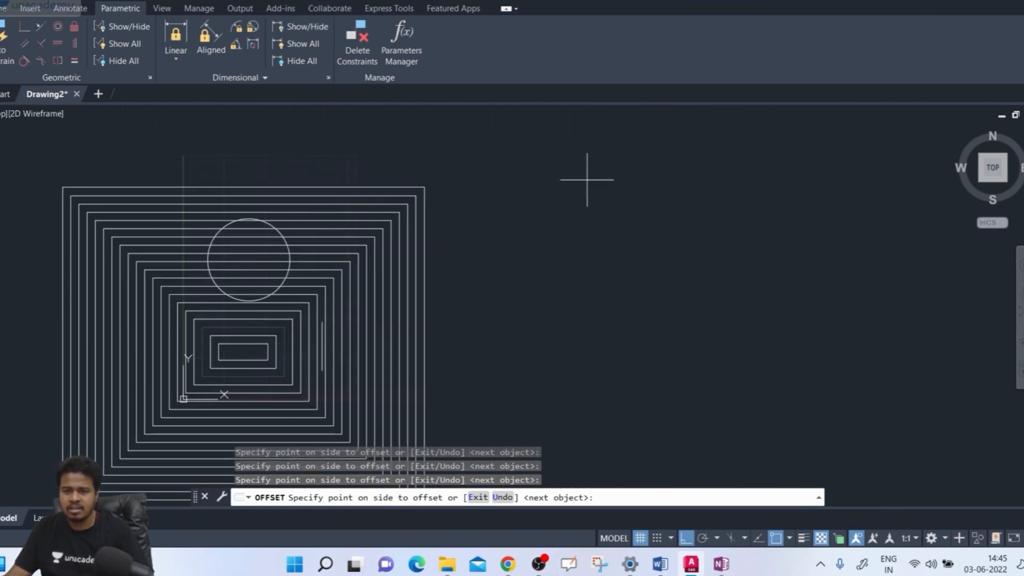
{"action": "left_click", "coordinate": [598, 176]}
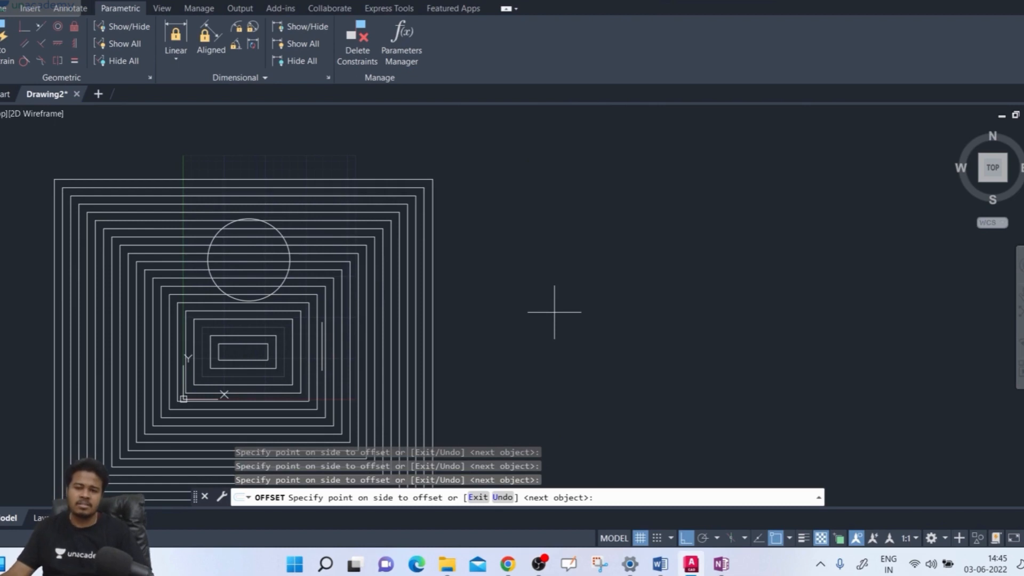
{"action": "type", "text": "u"}
{"action": "key", "text": "Return"}
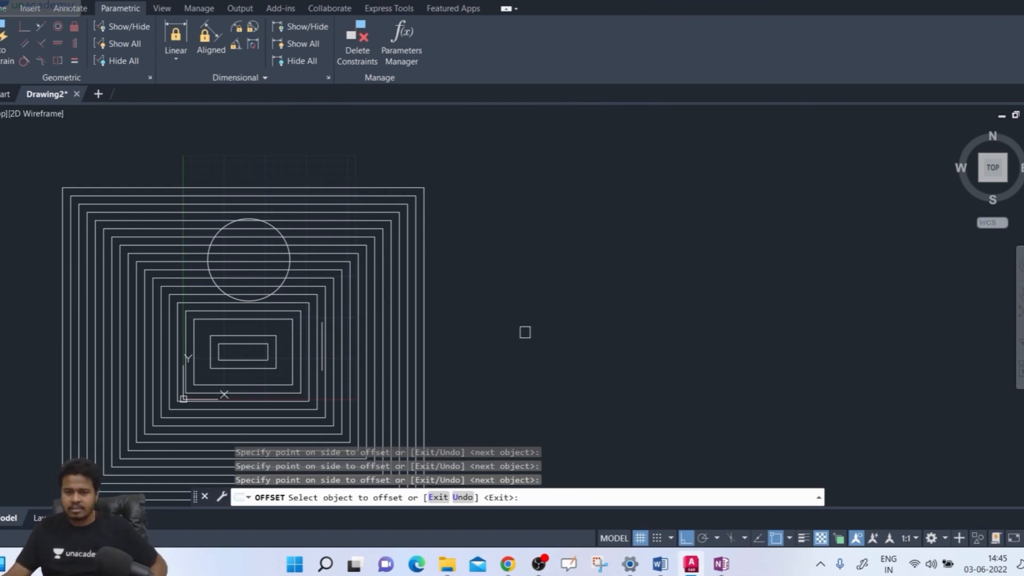
{"action": "key", "text": "Return"}
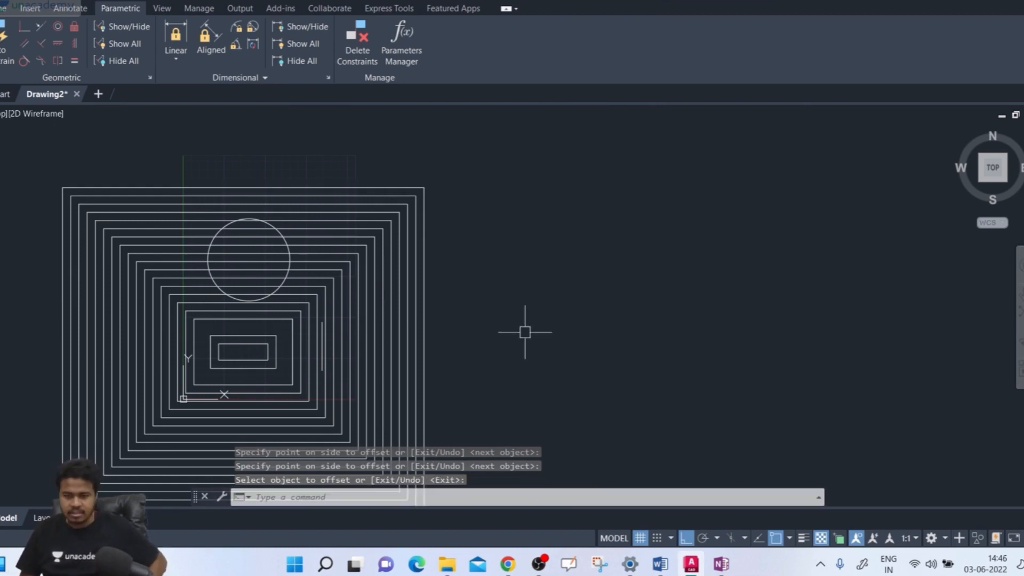
Undo the last two Offset commands, covering the rectangle copies and the line offsets.
{"action": "key", "text": "ctrl+z"}
{"action": "key", "text": "ctrl+z"}
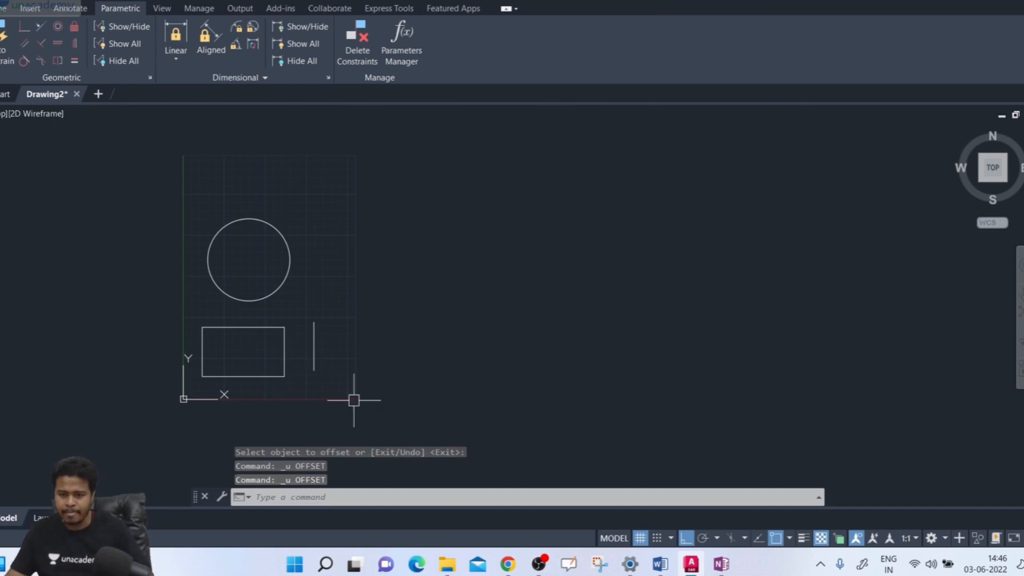
Start Offset with a distance of 15, select the circle as the source and choose the Multiple option.
{"action": "scroll", "coordinate": [273, 382], "scroll_direction": "up", "scroll_amount": 4}
{"action": "scroll", "coordinate": [275, 374], "scroll_direction": "down", "scroll_amount": 2}
{"action": "middle_click_drag", "start_coordinate": [279, 366], "coordinate": [306, 380]}
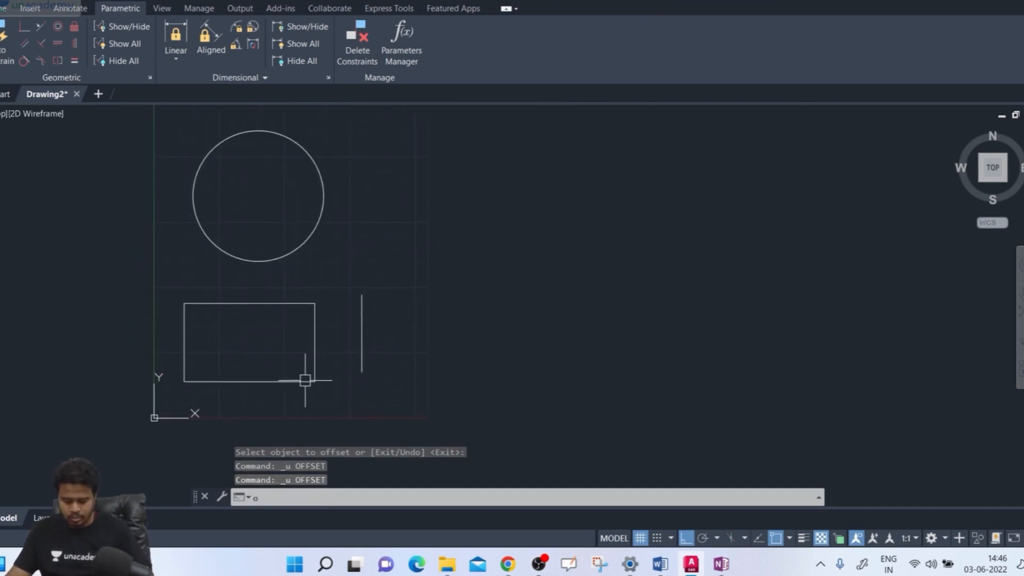
{"action": "type", "text": "o"}
{"action": "key", "text": "Return"}
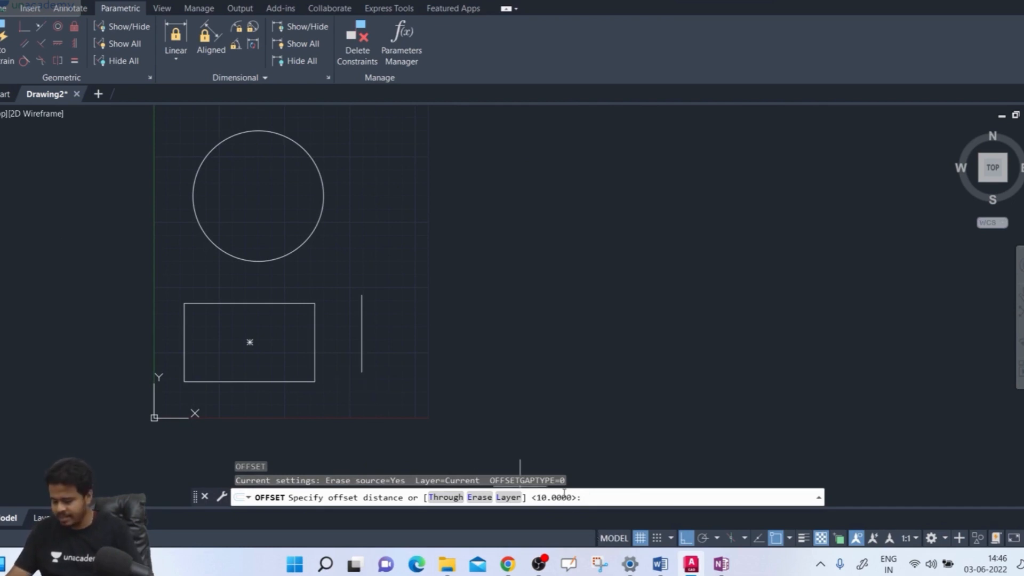
{"action": "type", "text": "15"}
{"action": "key", "text": "Return"}
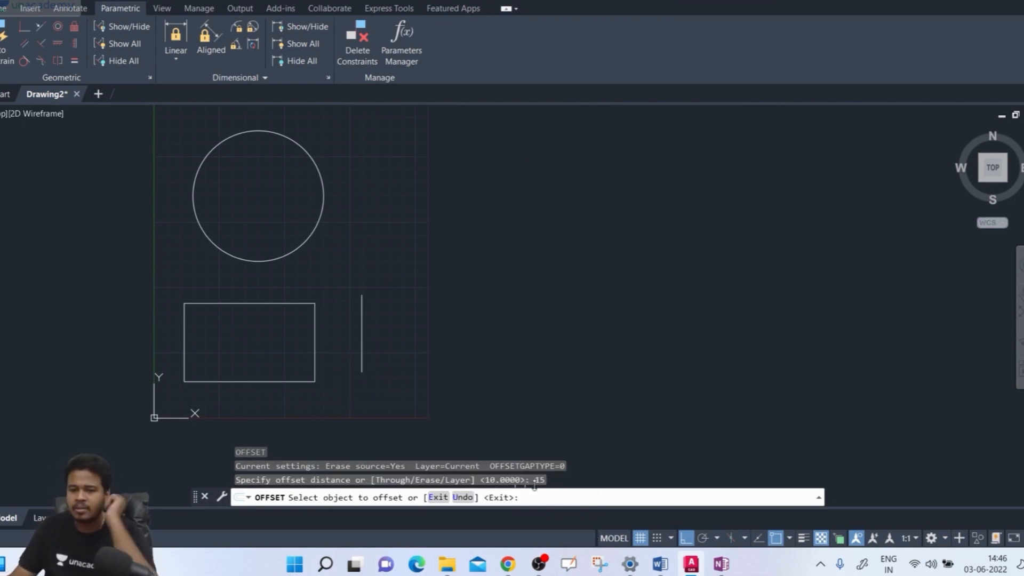
{"action": "left_click", "coordinate": [286, 249]}
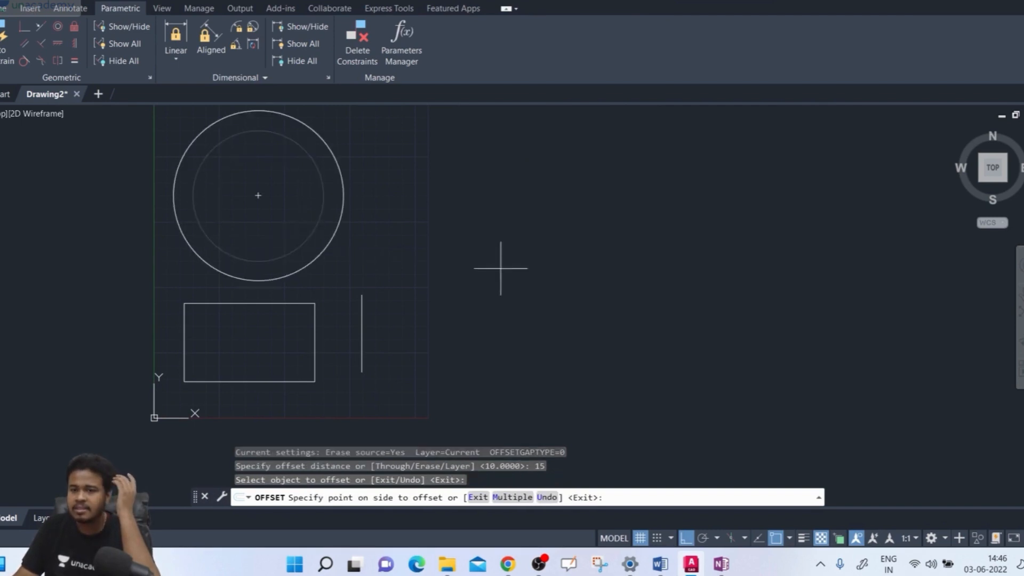
{"action": "middle_click_drag", "start_coordinate": [519, 265], "coordinate": [549, 321]}
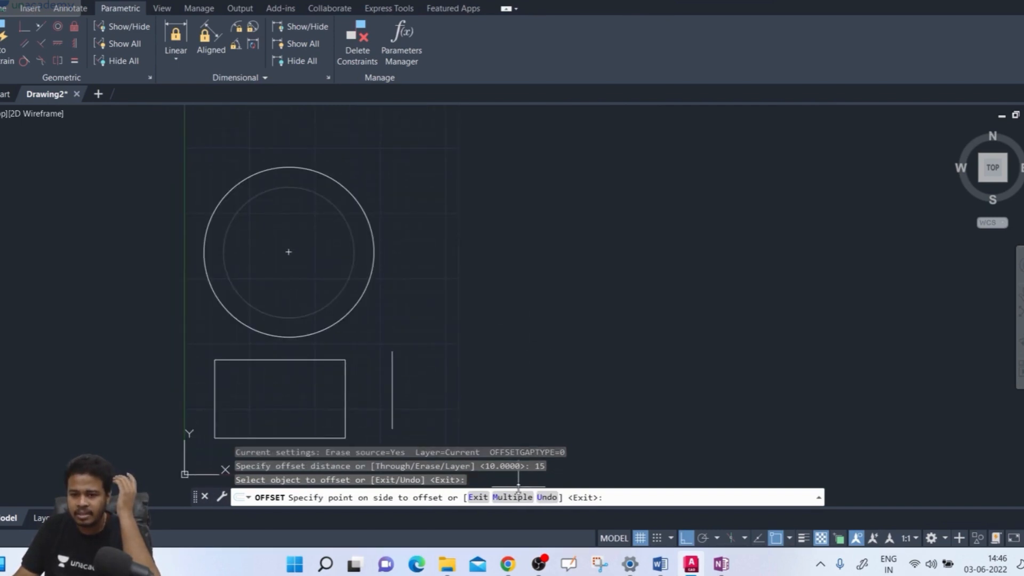
{"action": "left_click", "coordinate": [512, 498]}
Place six offset copies outside the circle and three inside it, and end the Offset command.
{"action": "left_click", "coordinate": [361, 283]}
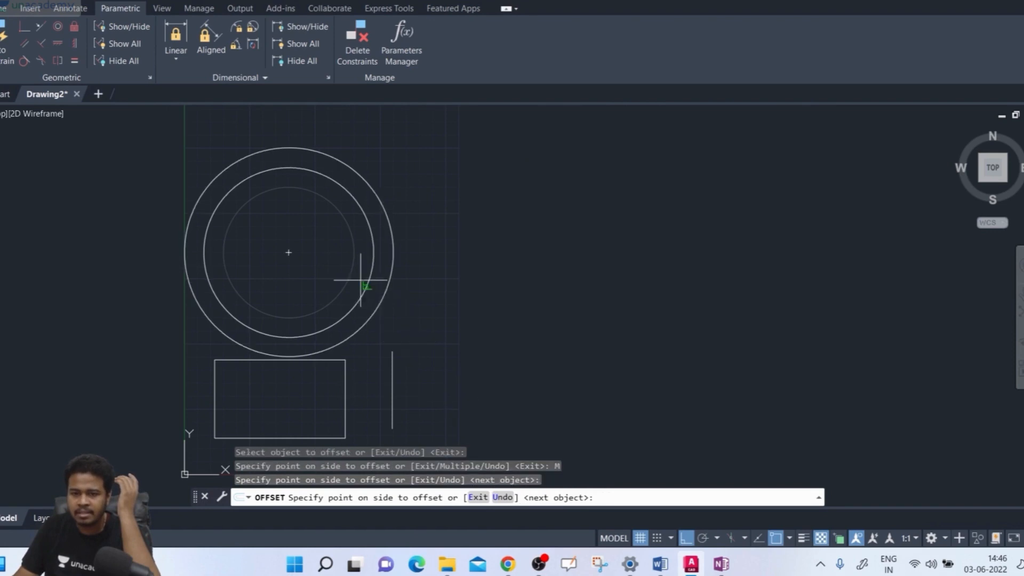
{"action": "left_click", "coordinate": [407, 292]}
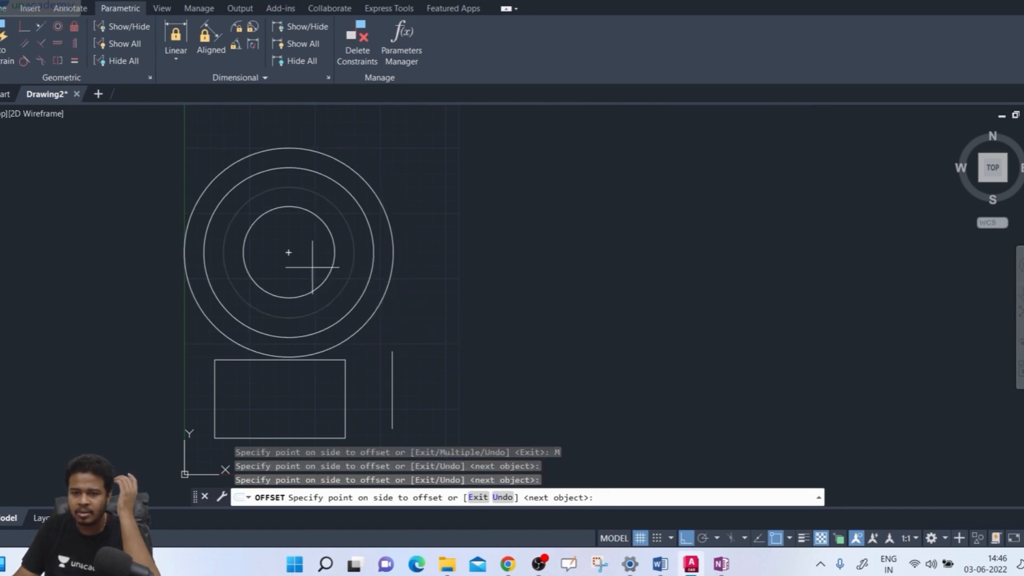
{"action": "left_click", "coordinate": [302, 256]}
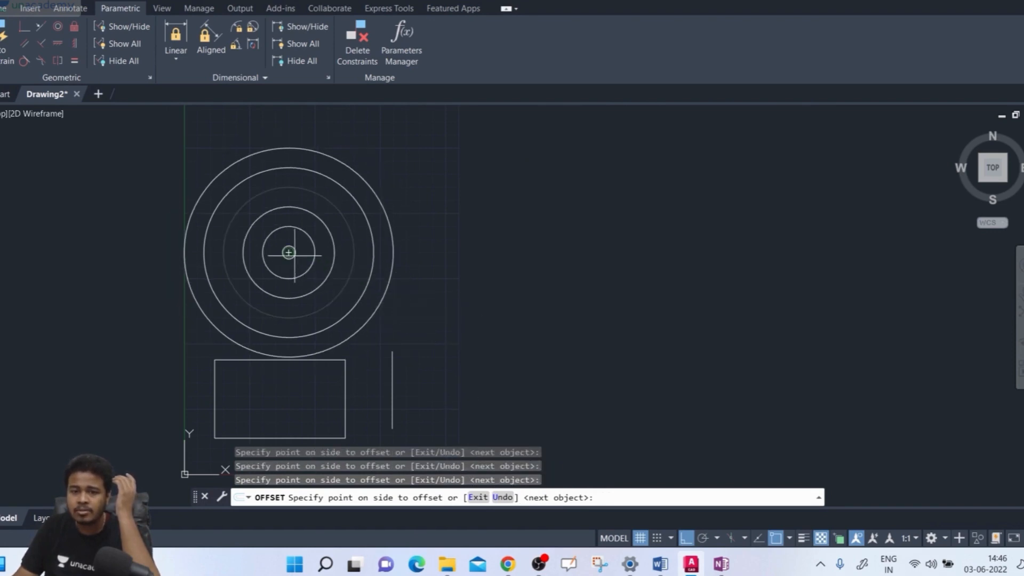
{"action": "left_click", "coordinate": [408, 327]}
{"action": "left_click", "coordinate": [469, 345]}
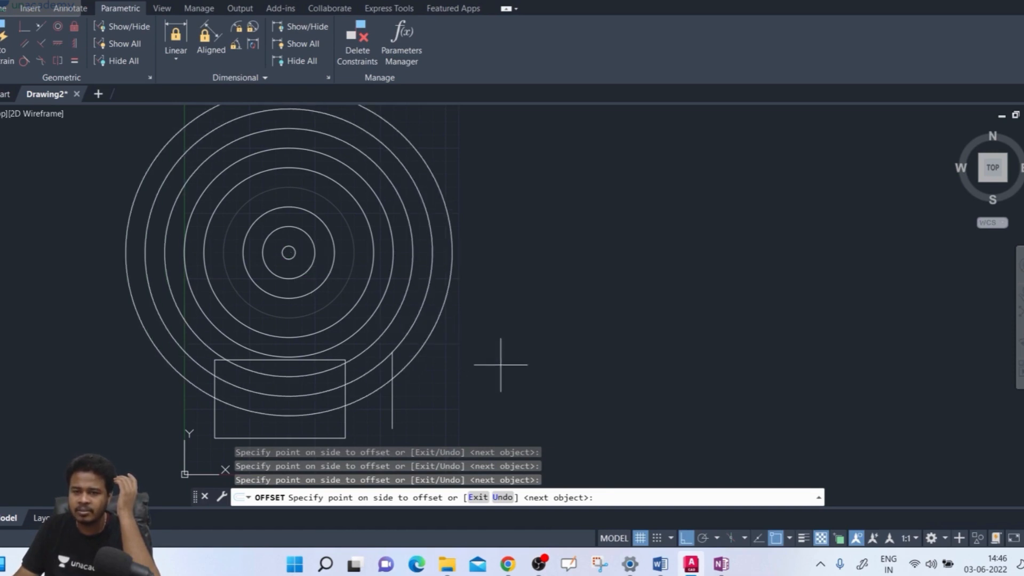
{"action": "left_click", "coordinate": [507, 364]}
{"action": "left_click", "coordinate": [540, 377]}
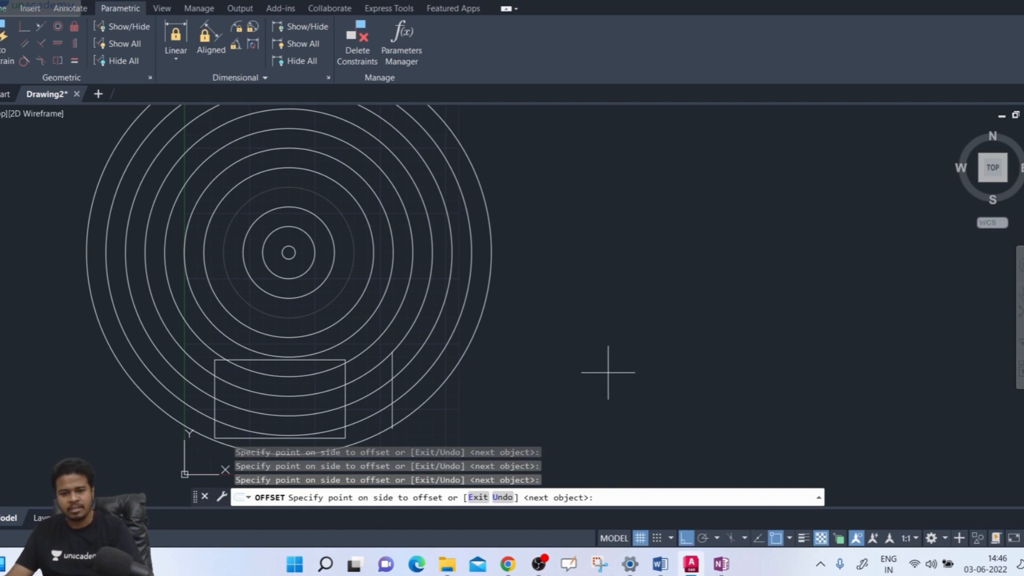
{"action": "type", "text": "u"}
{"action": "key", "text": "Return"}
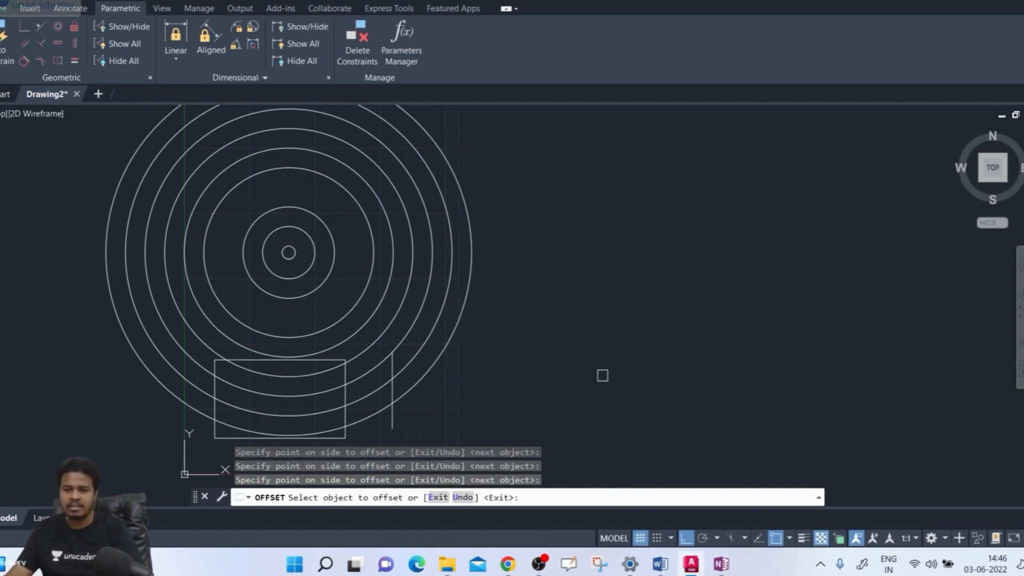
{"action": "key", "text": "Return"}
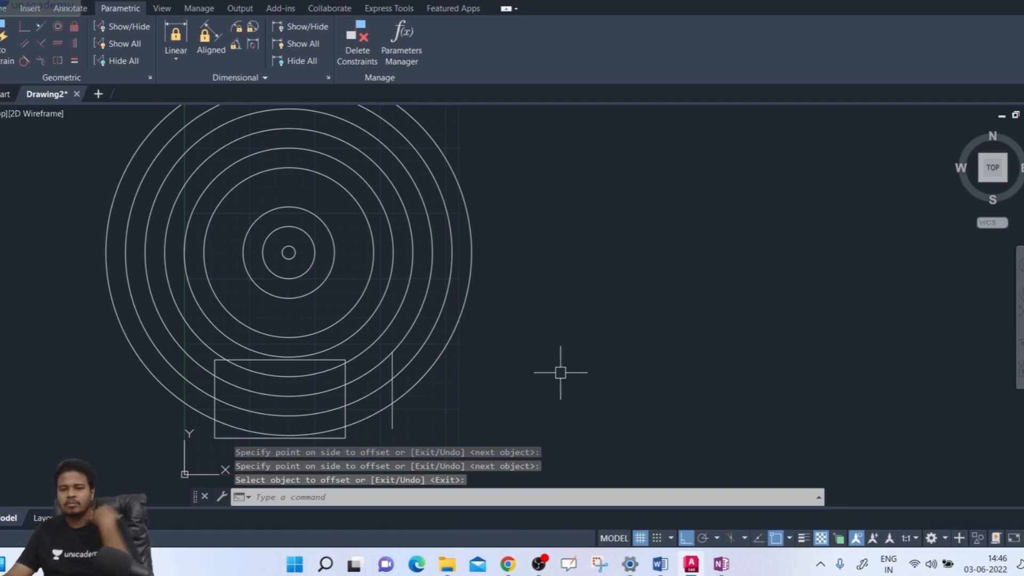
Examine the gap between the fourth and fifth circles from the centre by selecting both, and clear the selection.
{"action": "scroll", "coordinate": [285, 247], "scroll_direction": "up", "scroll_amount": 2}
{"action": "scroll", "coordinate": [284, 246], "scroll_direction": "up", "scroll_amount": 2}
{"action": "scroll", "coordinate": [285, 244], "scroll_direction": "down", "scroll_amount": 3}
{"action": "scroll", "coordinate": [286, 245], "scroll_direction": "up", "scroll_amount": 1}
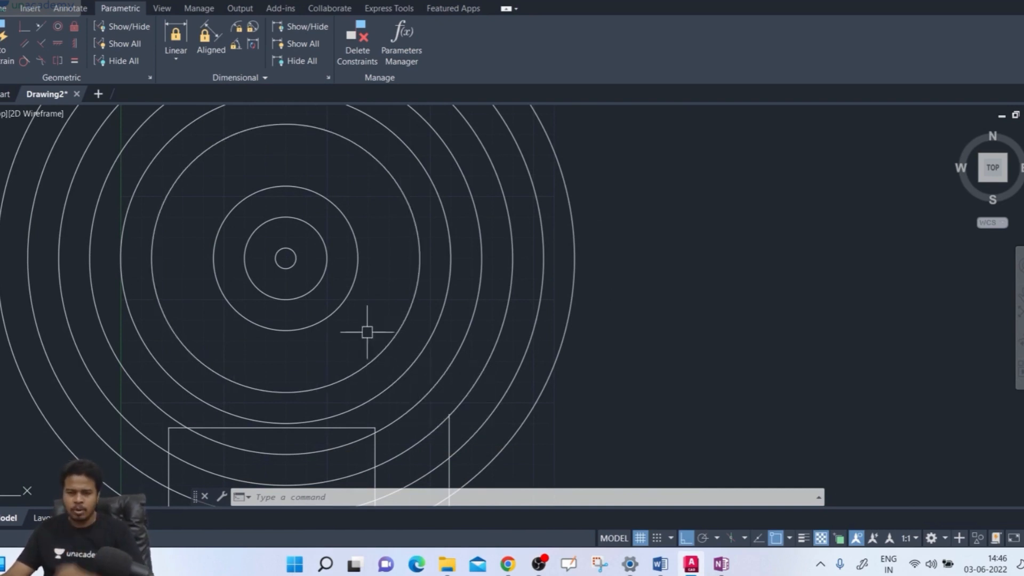
{"action": "scroll", "coordinate": [344, 246], "scroll_direction": "up", "scroll_amount": 2}
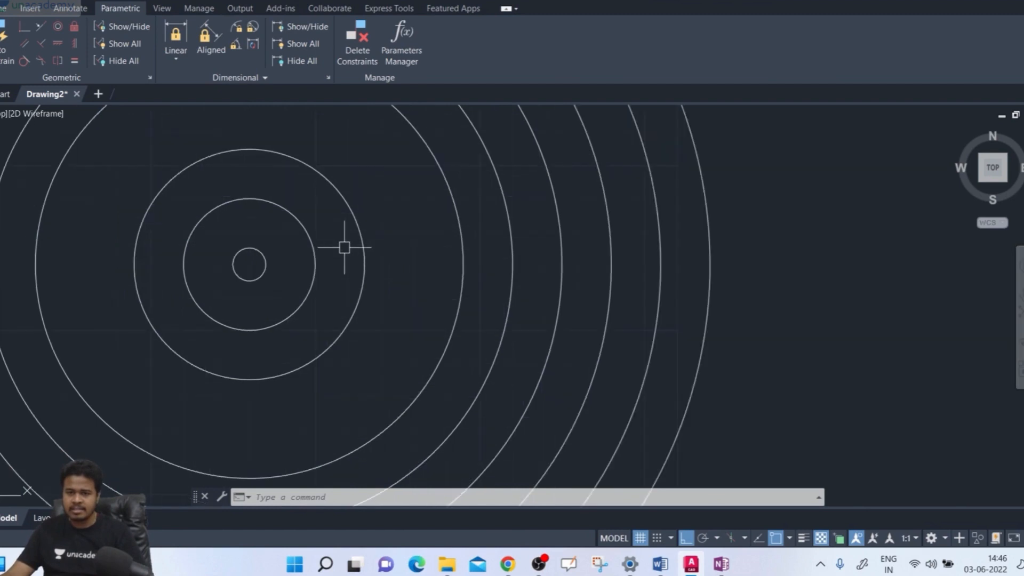
{"action": "left_click", "coordinate": [469, 267]}
{"action": "left_click", "coordinate": [464, 268]}
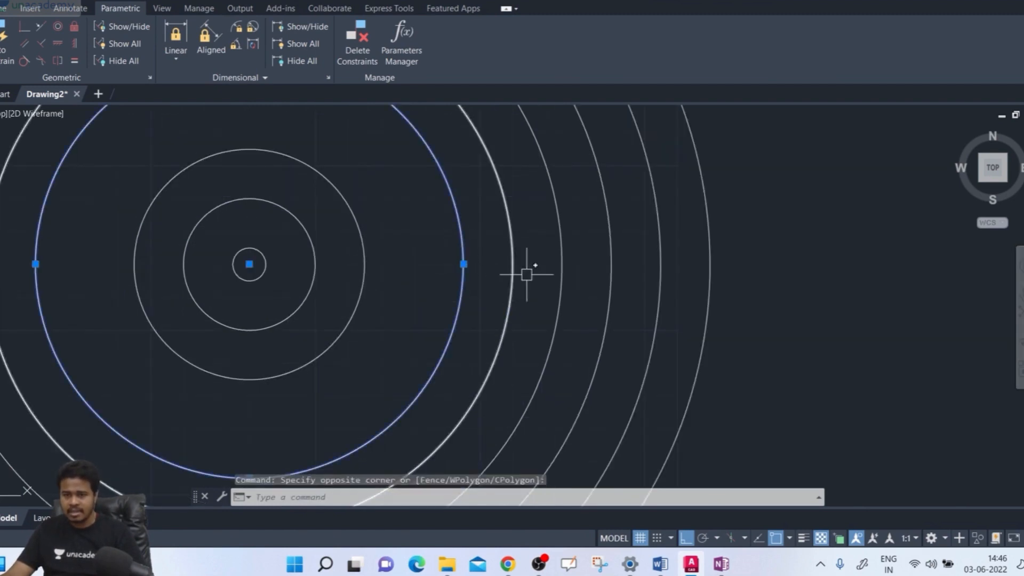
{"action": "left_click", "coordinate": [530, 275]}
{"action": "left_click", "coordinate": [498, 278]}
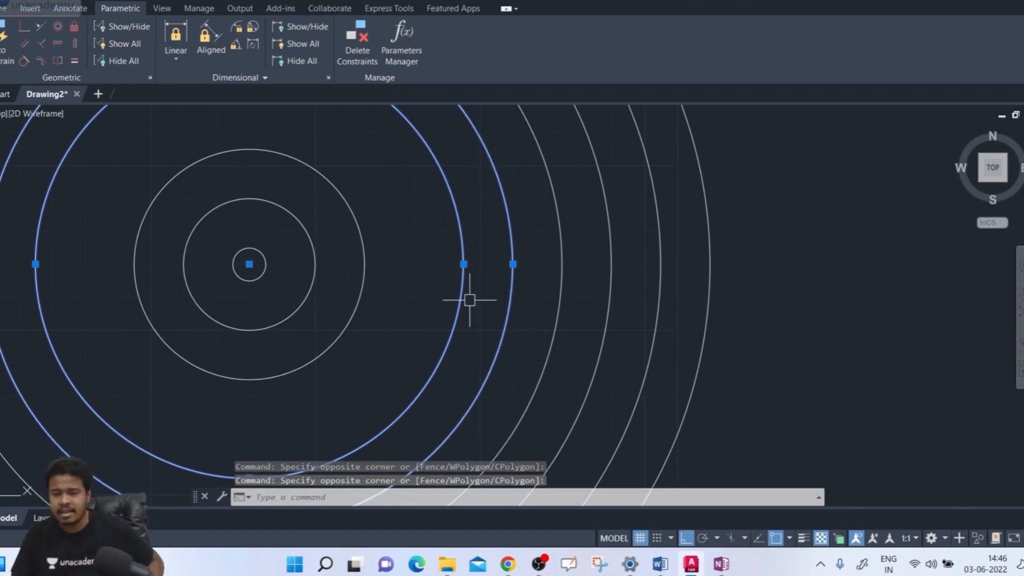
{"action": "key", "text": "Escape"}
Enable the Quadrant object snap mode in the drafting settings.
{"action": "left_click", "coordinate": [174, 35]}
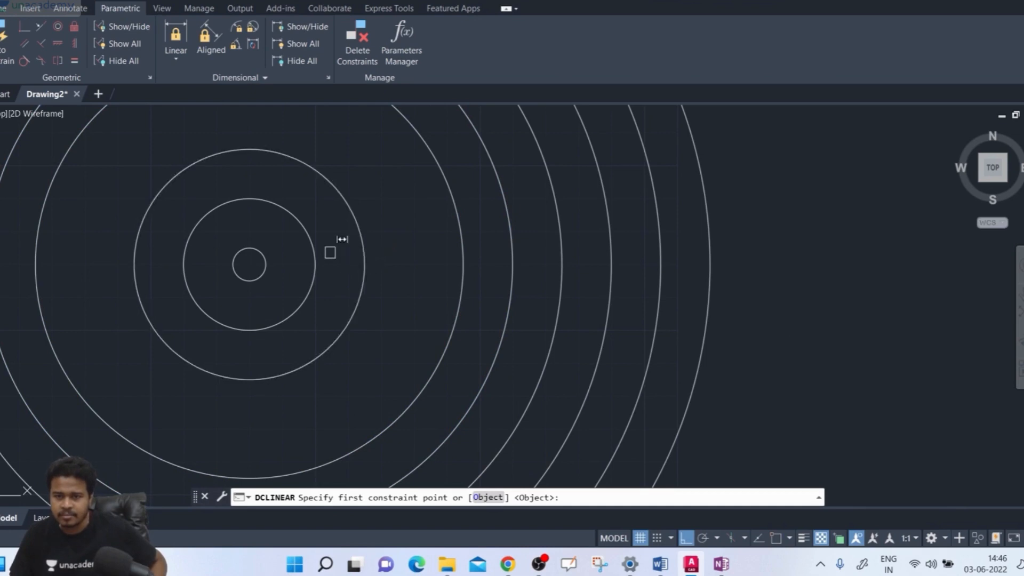
{"action": "key", "text": "Escape"}
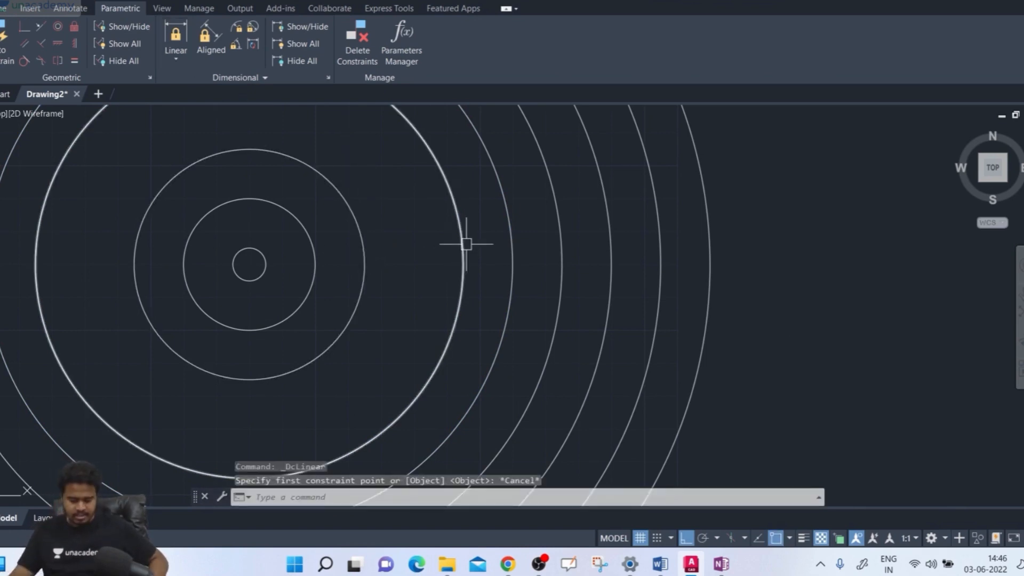
{"action": "type", "text": "os"}
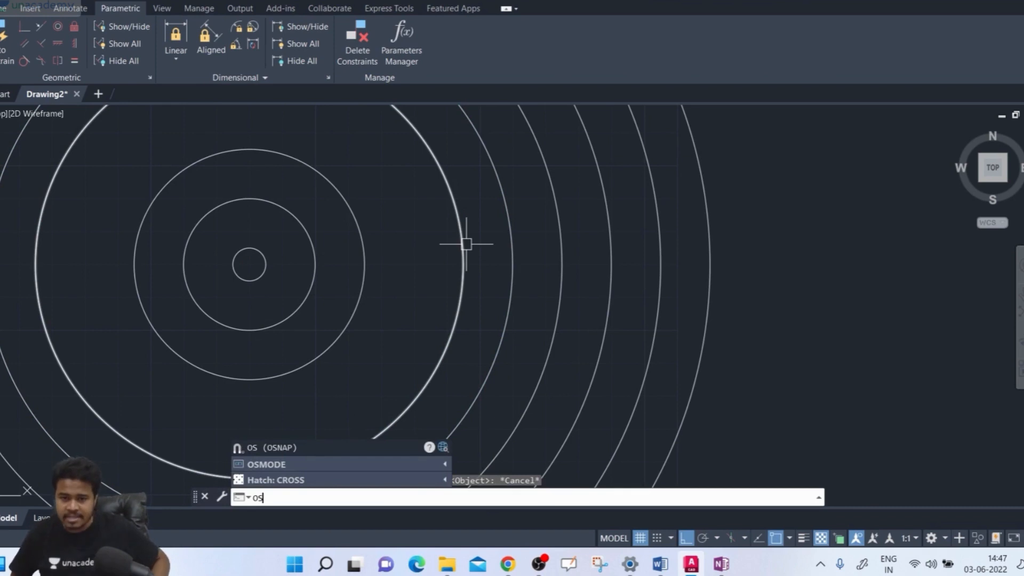
{"action": "key", "text": "Return"}
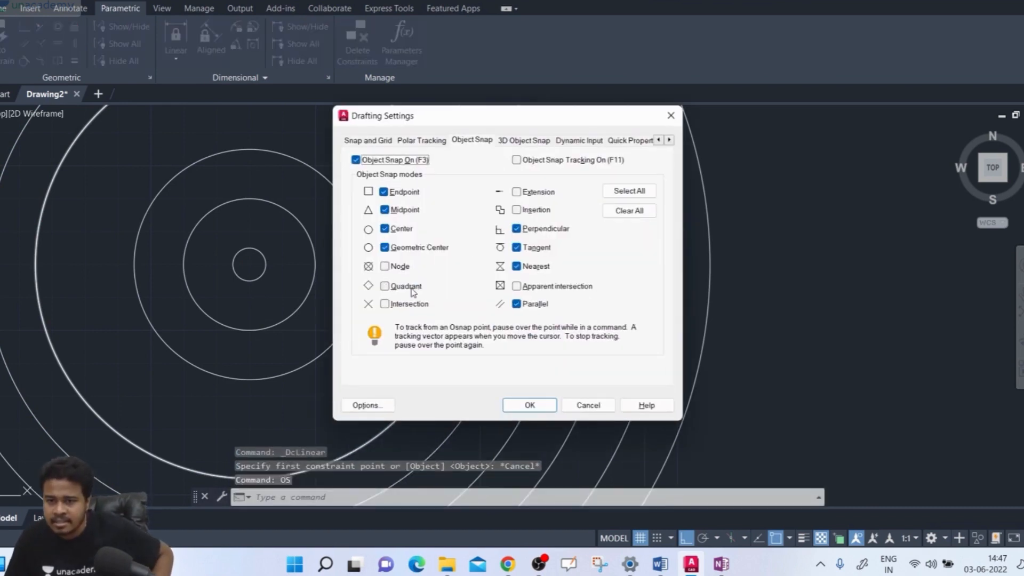
{"action": "left_click", "coordinate": [407, 287]}
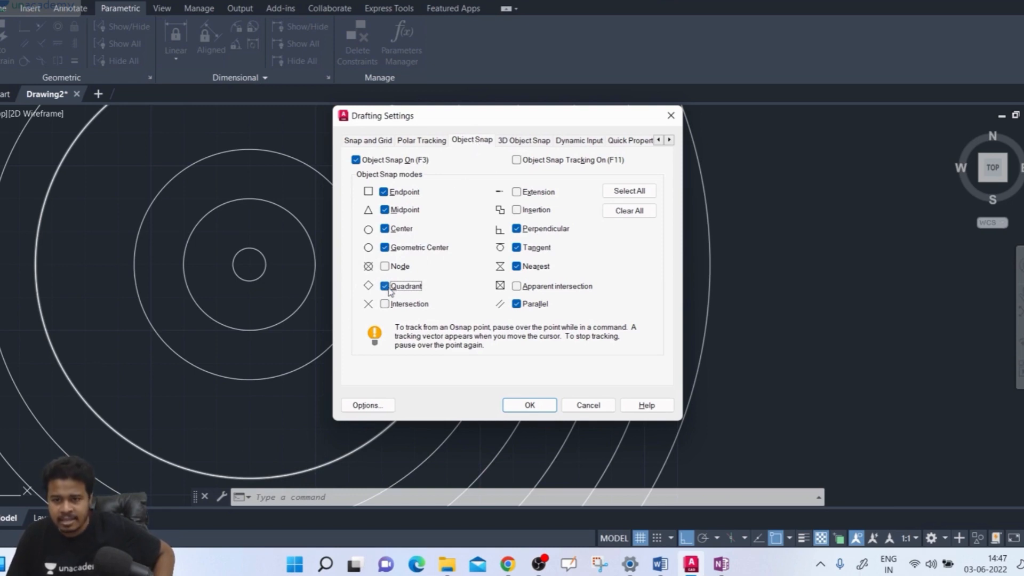
{"action": "left_click", "coordinate": [532, 412]}
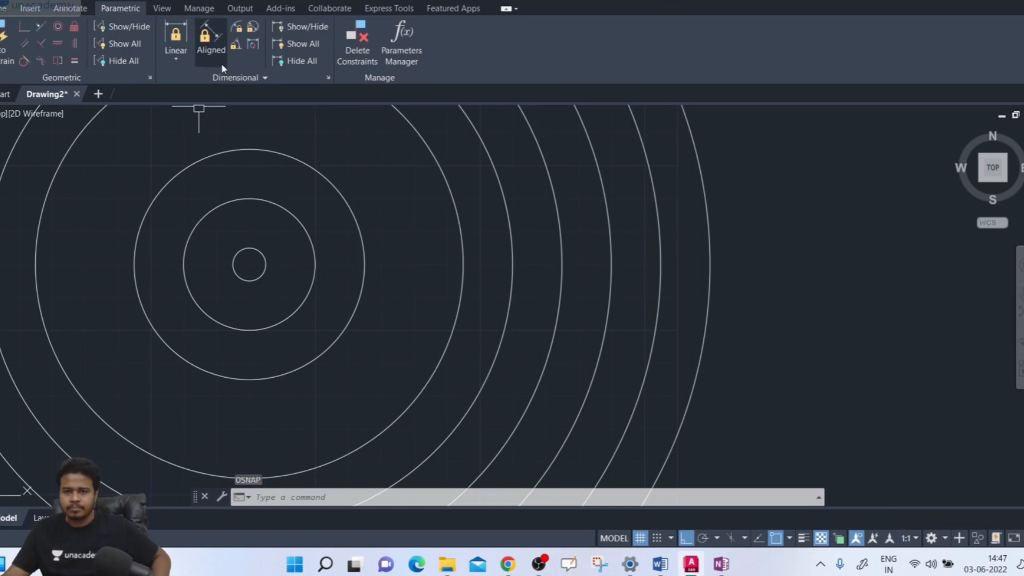
{"action": "left_click", "coordinate": [183, 57]}
{"action": "left_click", "coordinate": [181, 88]}
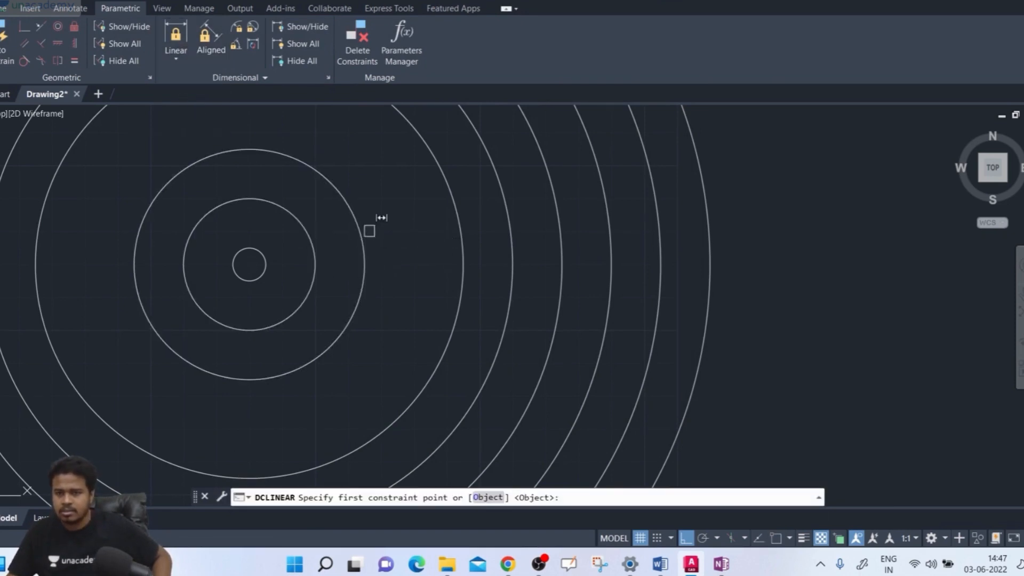
{"action": "key", "text": "Escape"}
{"action": "left_click", "coordinate": [181, 55]}
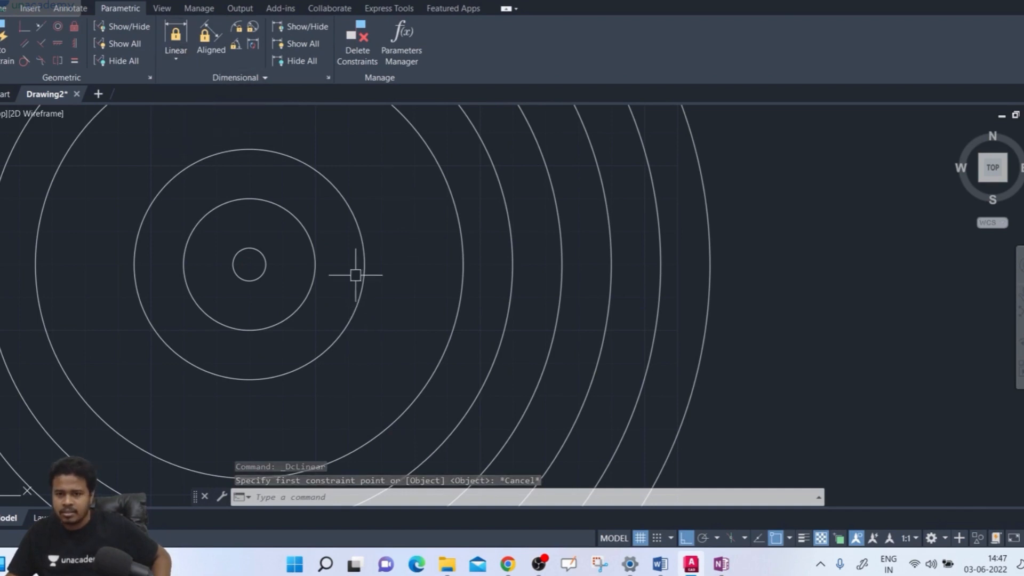
{"action": "key", "text": "Escape"}
{"action": "type", "text": "l"}
{"action": "key", "text": "Return"}
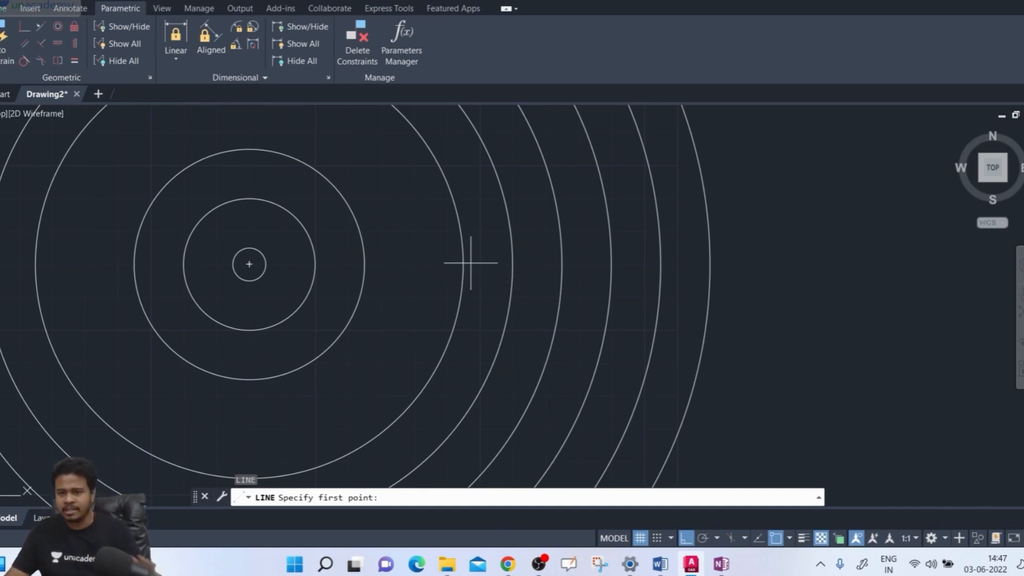
{"action": "left_click", "coordinate": [176, 36]}
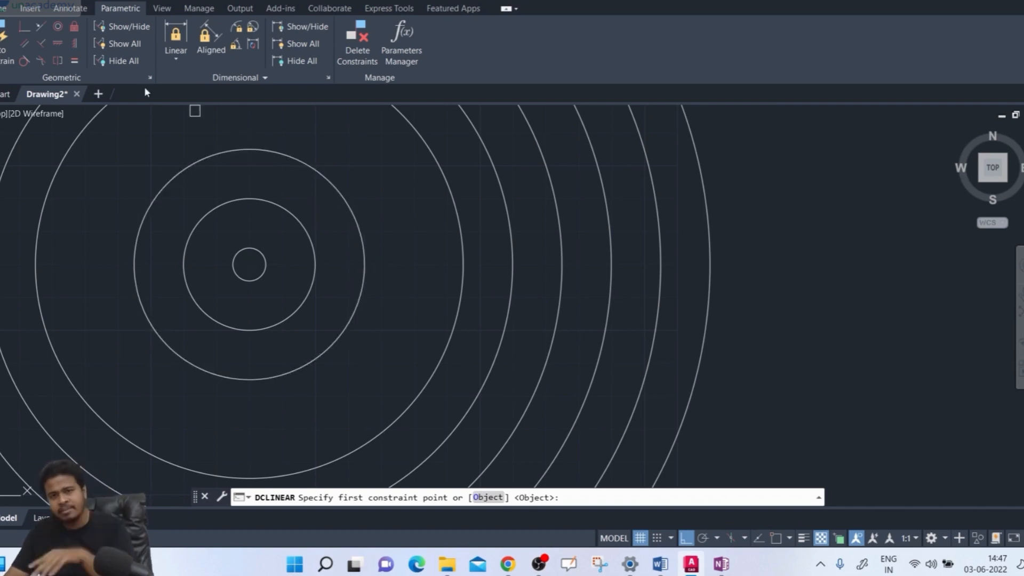
{"action": "left_click", "coordinate": [176, 56]}
{"action": "left_click", "coordinate": [3, 8]}
{"action": "key", "text": "Escape"}
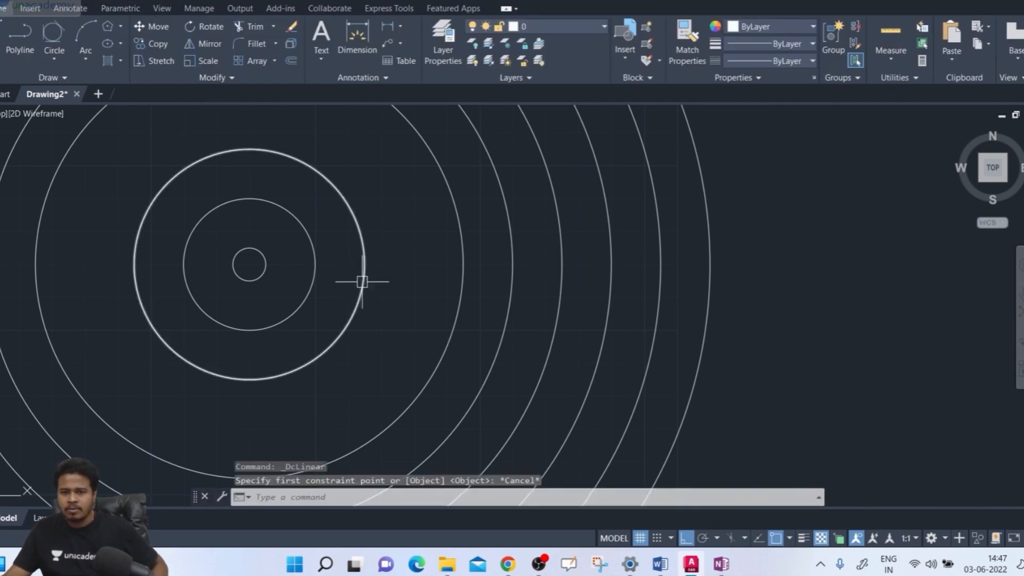
Draw a horizontal line joining the quadrant points of the fourth and fifth circles from the centre.
{"action": "middle_click_drag", "start_coordinate": [391, 273], "coordinate": [375, 279]}
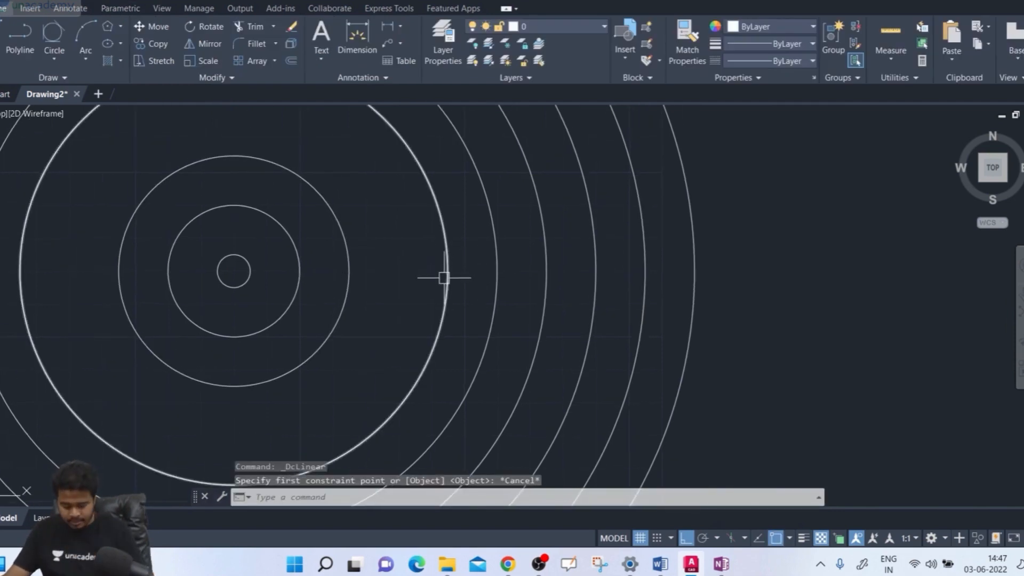
{"action": "key", "text": "Return"}
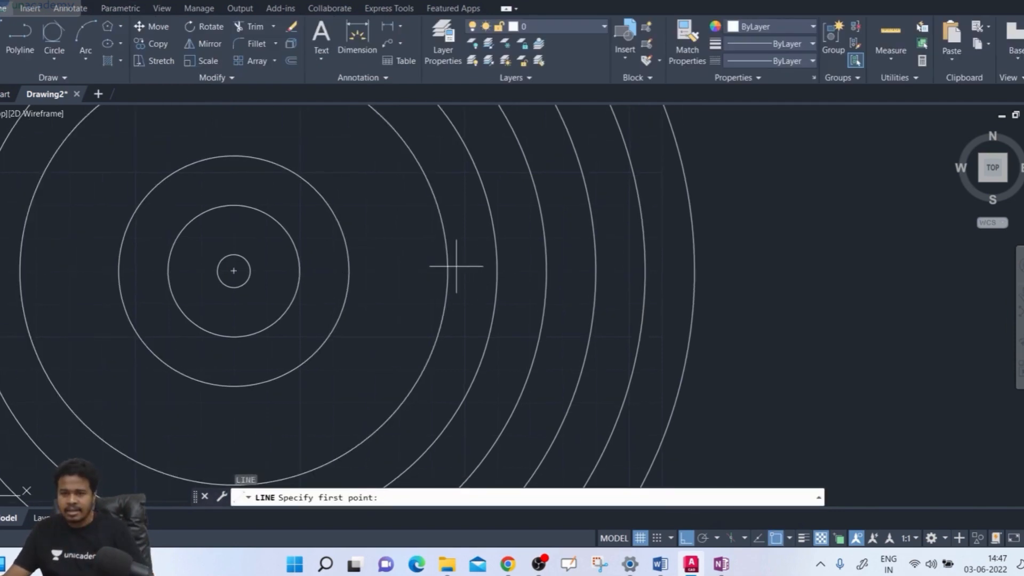
{"action": "left_click", "coordinate": [448, 271]}
{"action": "left_click", "coordinate": [497, 271]}
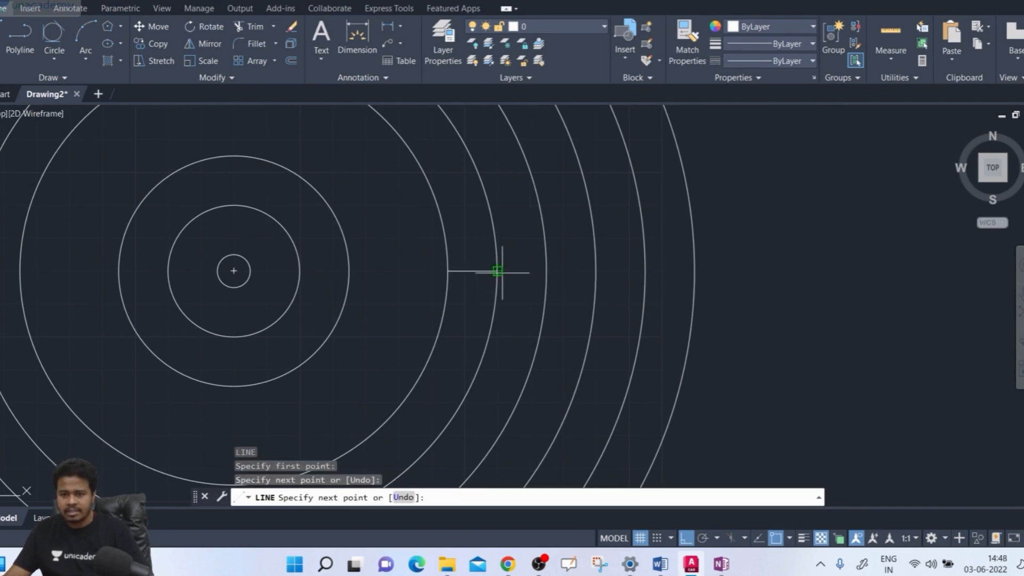
{"action": "key", "text": "Escape"}
{"action": "scroll", "coordinate": [449, 271], "scroll_direction": "up", "scroll_amount": 3}
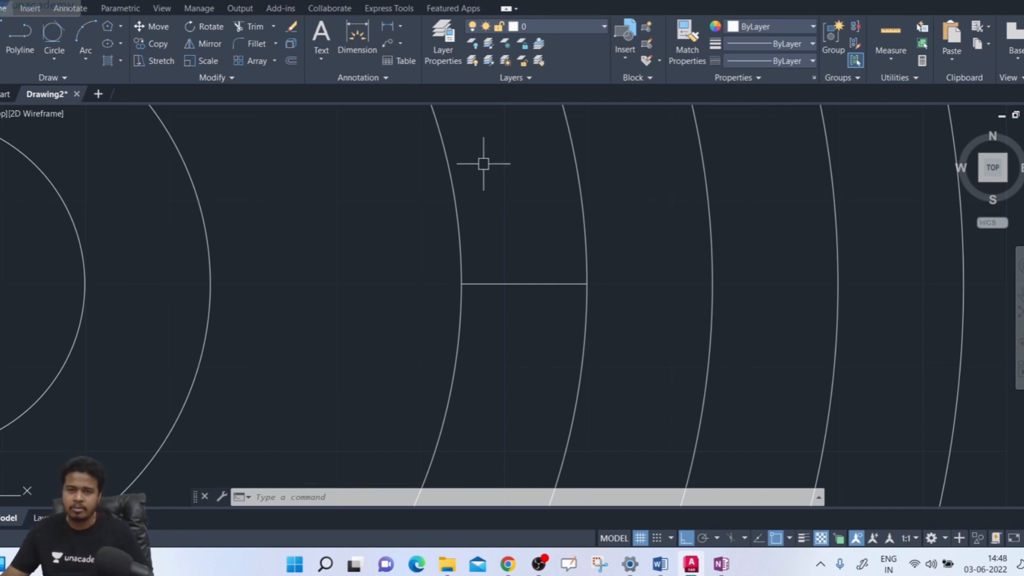
{"action": "left_click", "coordinate": [112, 9]}
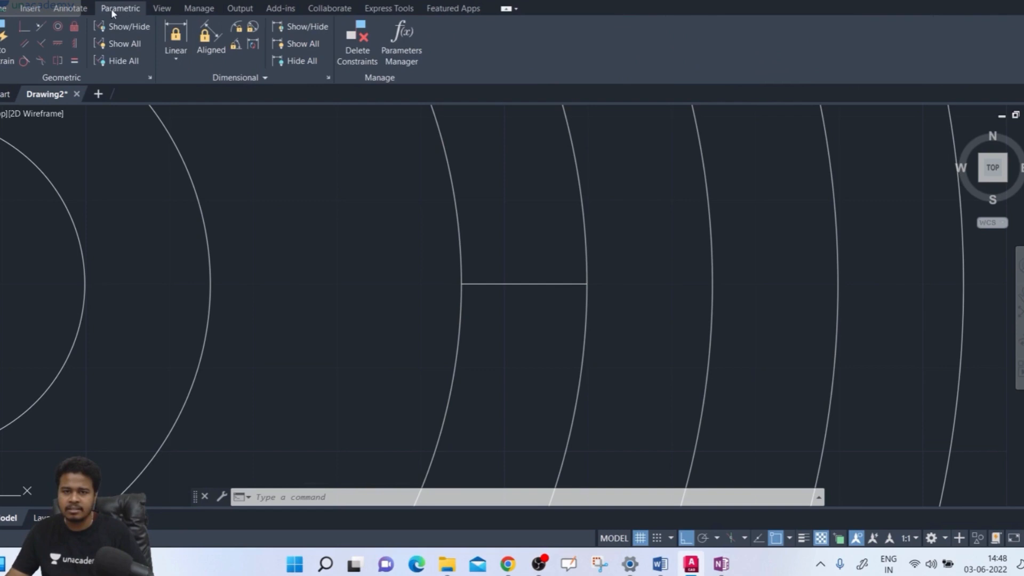
{"action": "left_click", "coordinate": [176, 40]}
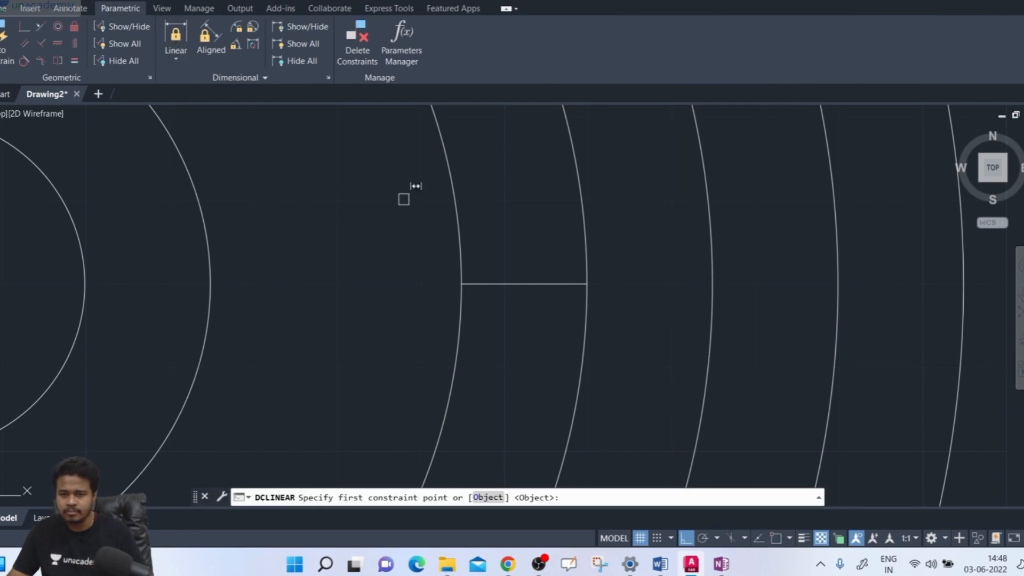
{"action": "left_click", "coordinate": [539, 278]}
{"action": "left_click", "coordinate": [461, 283]}
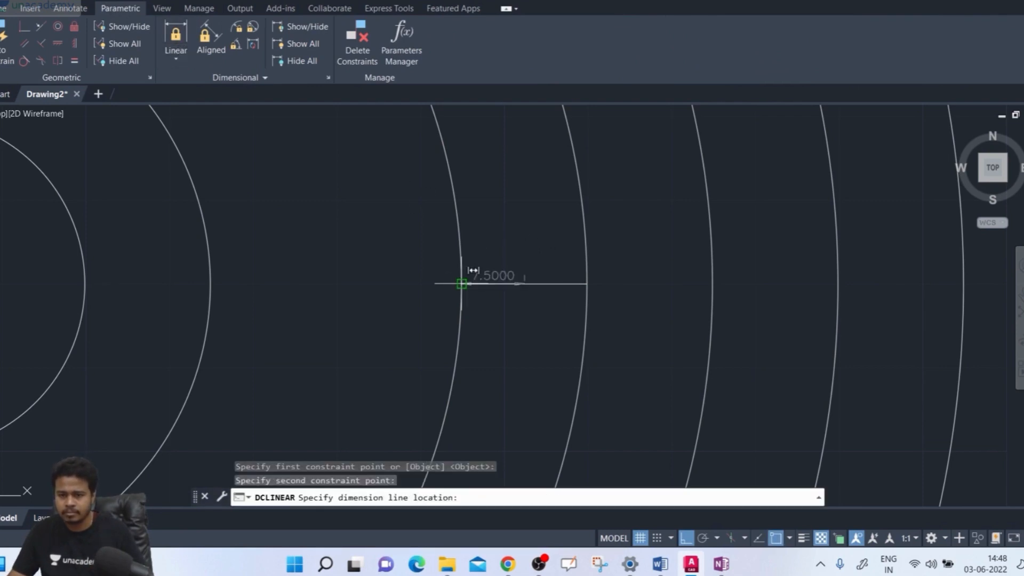
{"action": "left_click", "coordinate": [584, 281]}
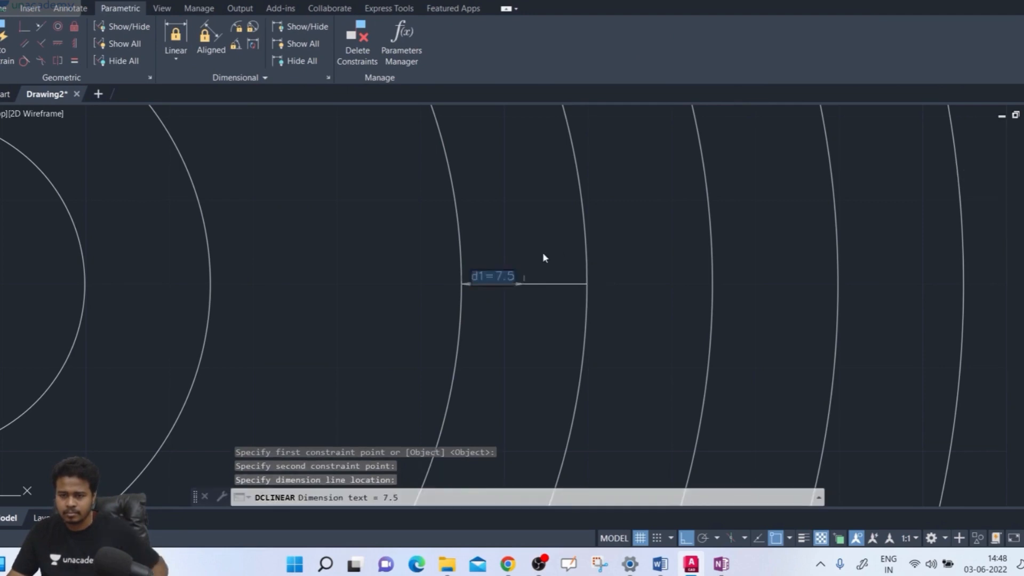
{"action": "key", "text": "Return"}
{"action": "key", "text": "Escape"}
Measure the line joining the fourth and fifth circles with a linear dimensional constraint between its endpoints, and cancel without placing it.
{"action": "left_click", "coordinate": [172, 56]}
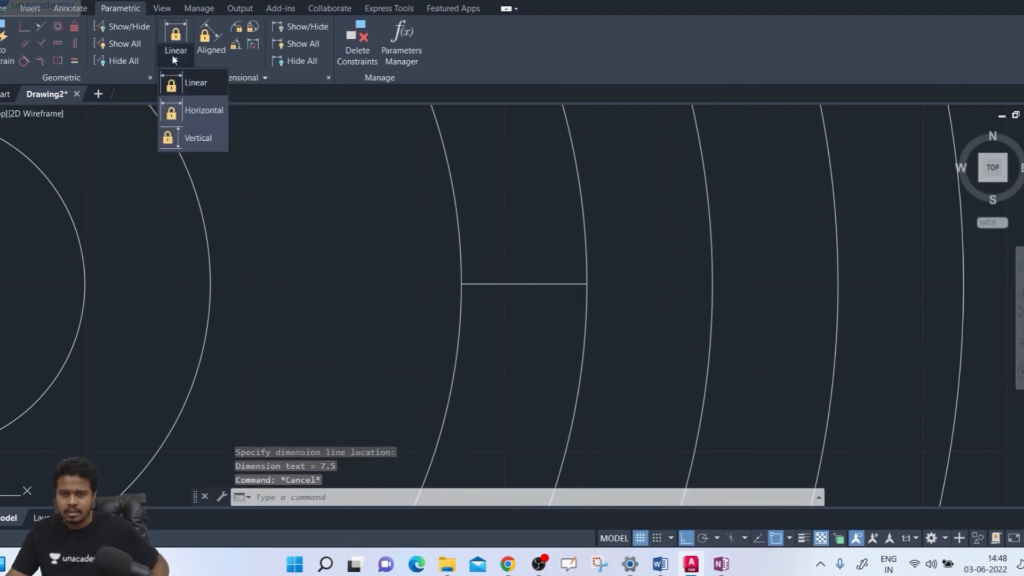
{"action": "left_click", "coordinate": [198, 91]}
{"action": "left_click", "coordinate": [461, 283]}
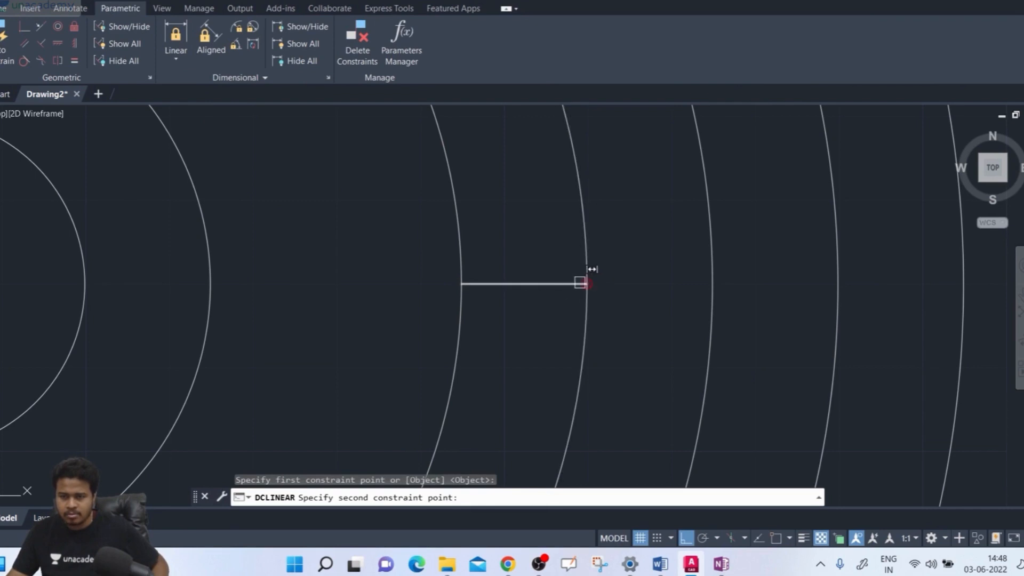
{"action": "left_click", "coordinate": [586, 284]}
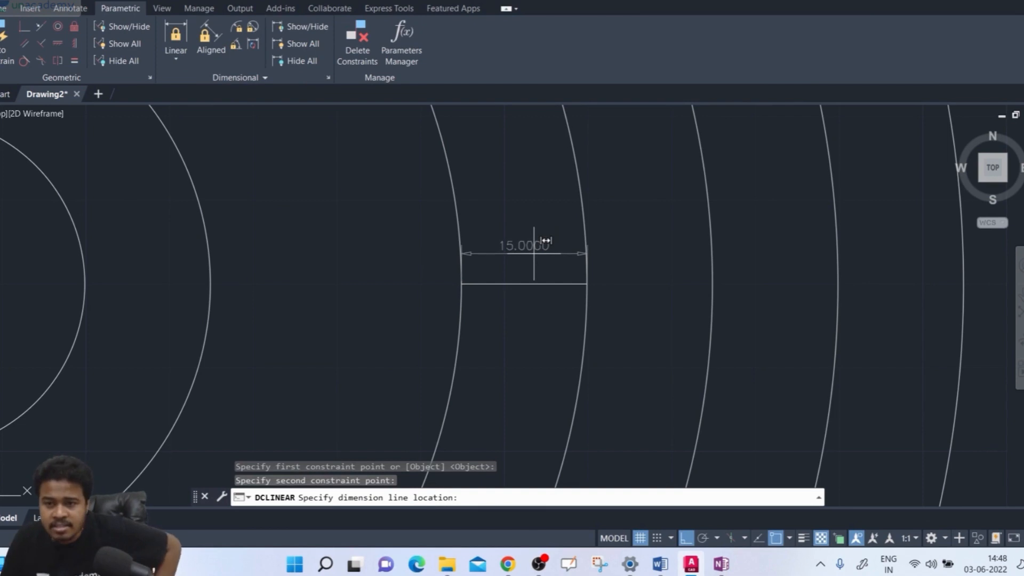
{"action": "scroll", "coordinate": [544, 169], "scroll_direction": "up", "scroll_amount": 2}
{"action": "scroll", "coordinate": [544, 170], "scroll_direction": "down", "scroll_amount": 3}
{"action": "middle_click_drag", "start_coordinate": [551, 164], "coordinate": [551, 229]}
{"action": "scroll", "coordinate": [551, 228], "scroll_direction": "up", "scroll_amount": 3}
{"action": "key", "text": "Escape"}
{"action": "scroll", "coordinate": [488, 265], "scroll_direction": "down", "scroll_amount": 3}
{"action": "key", "text": "Escape"}
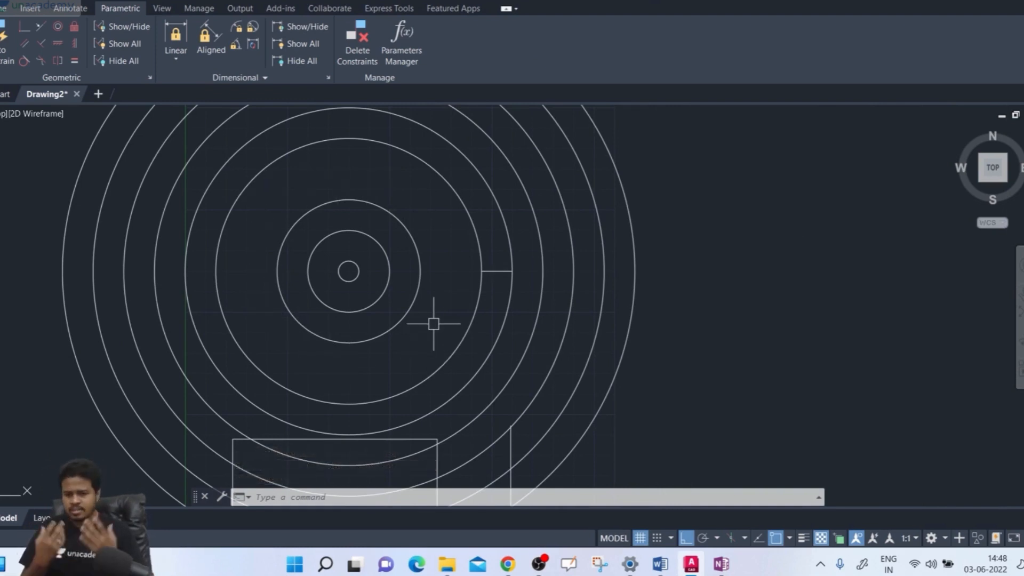
Undo the connecting line and all the offset circle copies, back to the original circle, rectangle and vertical line.
{"action": "scroll", "coordinate": [434, 324], "scroll_direction": "up", "scroll_amount": 5}
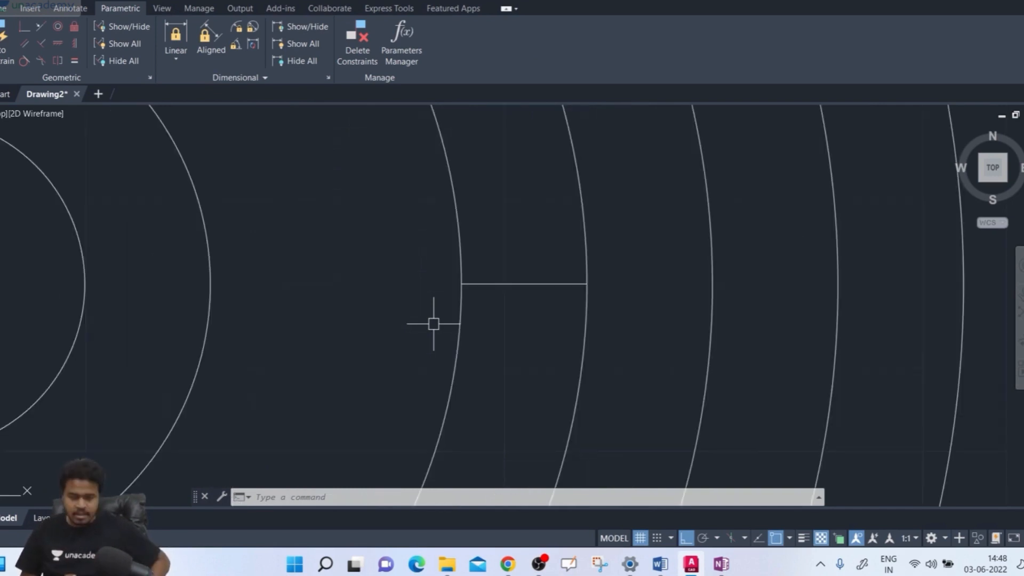
{"action": "key", "text": "ctrl+z"}
{"action": "key", "text": "ctrl+z"}
{"action": "key", "text": "ctrl+z"}
{"action": "key", "text": "ctrl+z"}
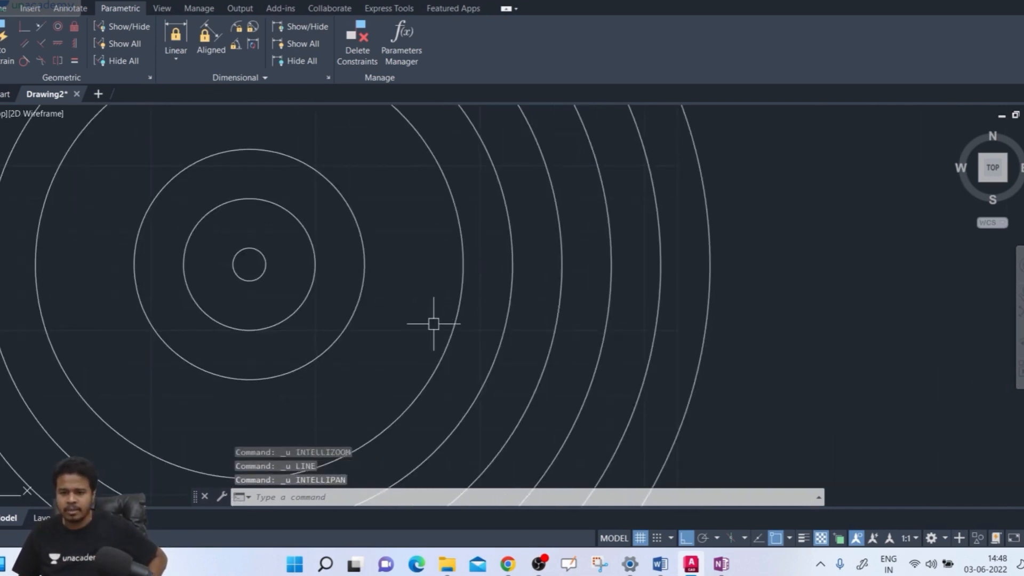
{"action": "key", "text": "ctrl+z"}
{"action": "key", "text": "ctrl+z"}
{"action": "key", "text": "ctrl+z"}
{"action": "key", "text": "ctrl+z"}
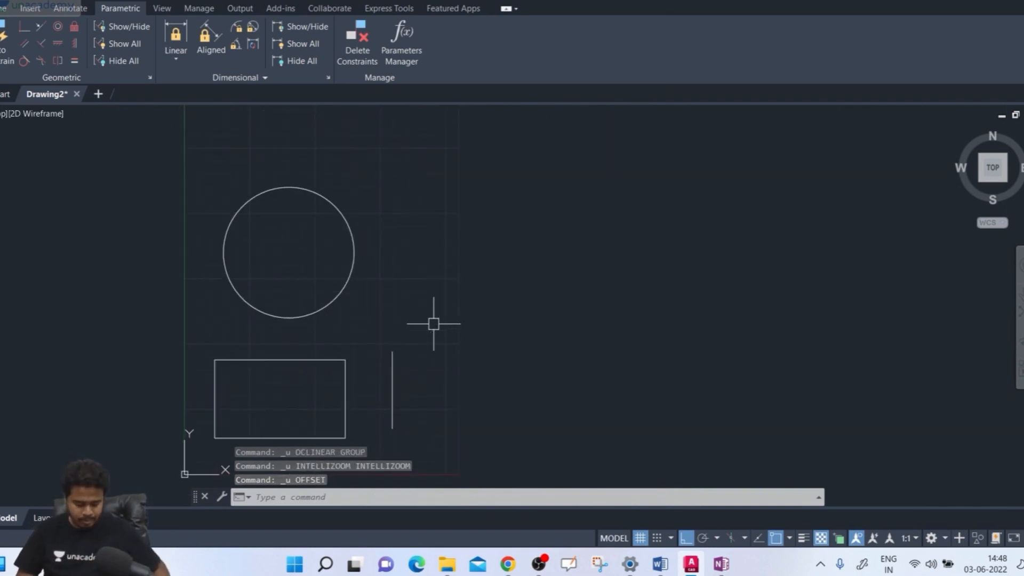
Try to offset the circle using the Through option with a free point well to its right, undo it and end the command.
{"action": "type", "text": "o"}
{"action": "key", "text": "Return"}
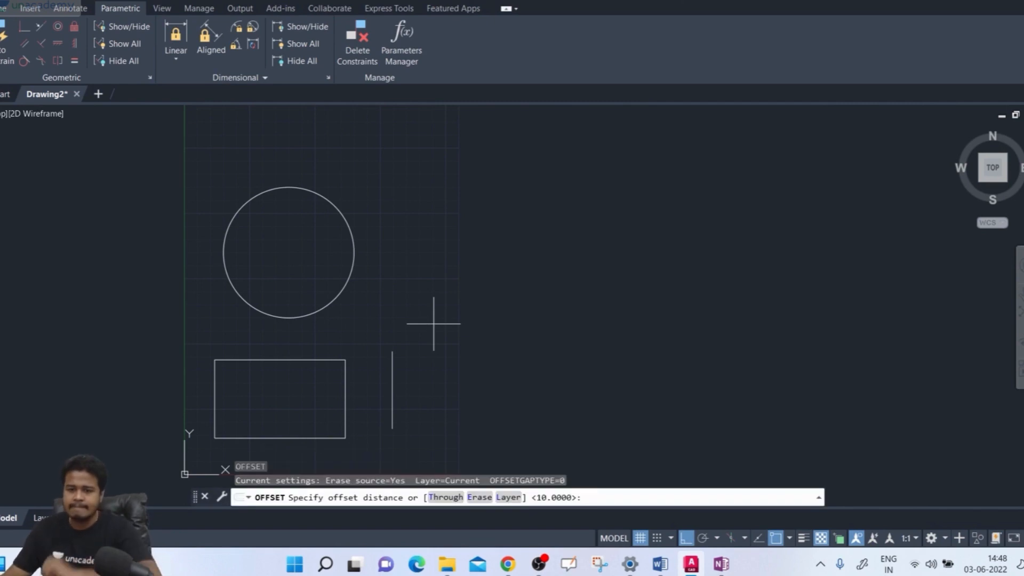
{"action": "left_click", "coordinate": [447, 500]}
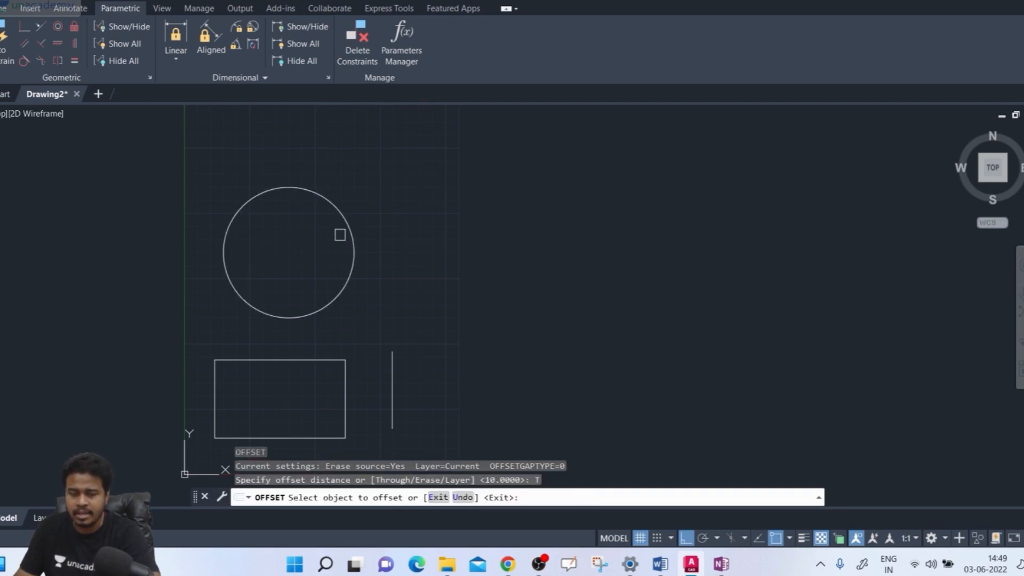
{"action": "left_click", "coordinate": [344, 285]}
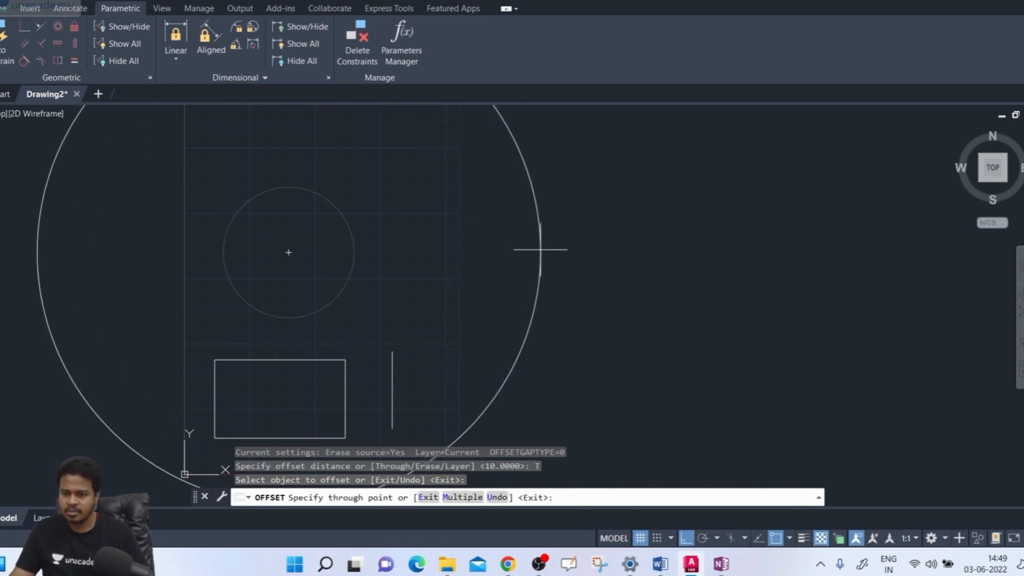
{"action": "left_click", "coordinate": [540, 249]}
{"action": "key", "text": "ctrl+z"}
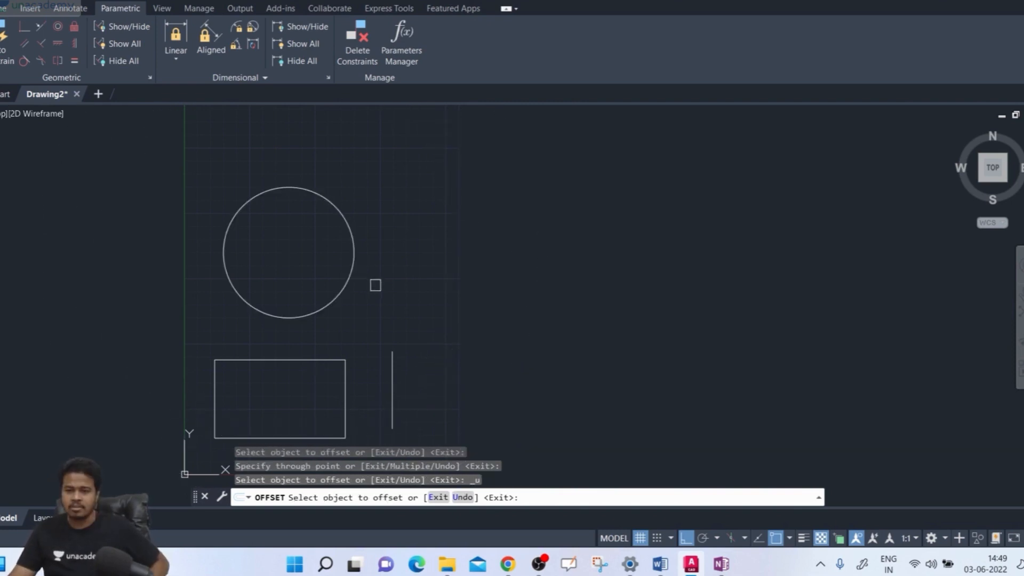
{"action": "key", "text": "Escape"}
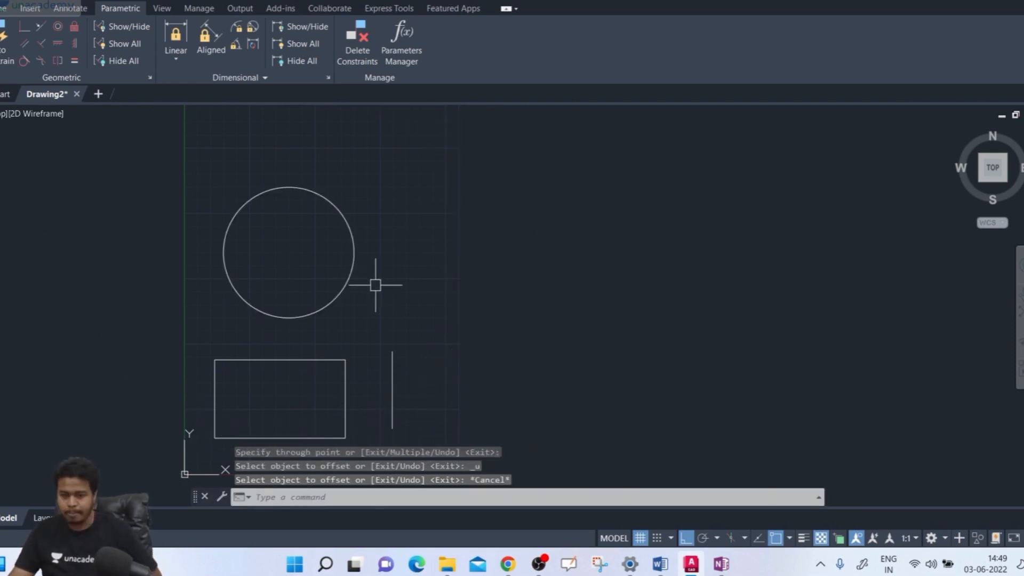
Draw an inclined line rising to the right, beside the circle, with Ortho mode off.
{"action": "type", "text": "l"}
{"action": "key", "text": "Return"}
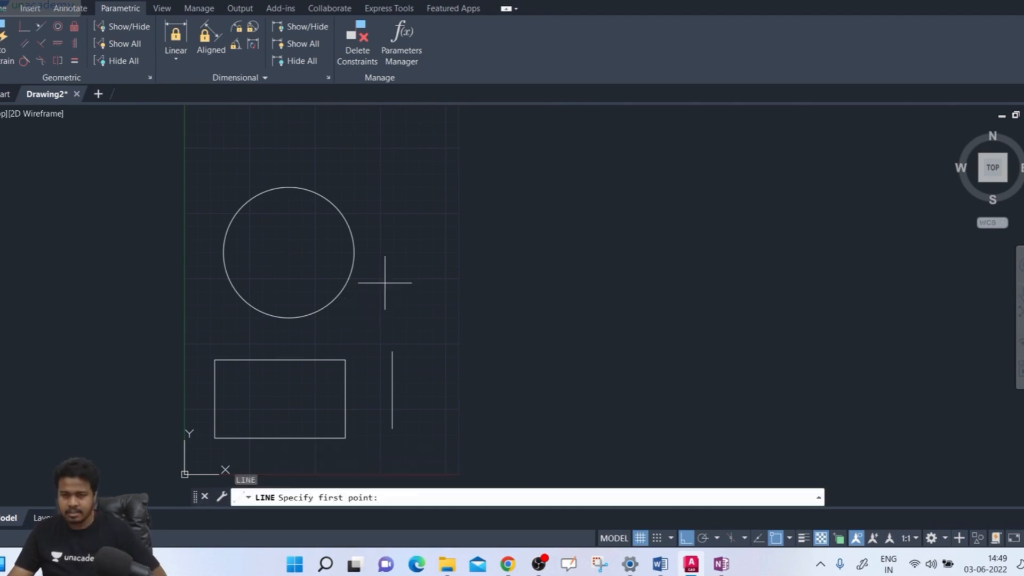
{"action": "left_click", "coordinate": [447, 249]}
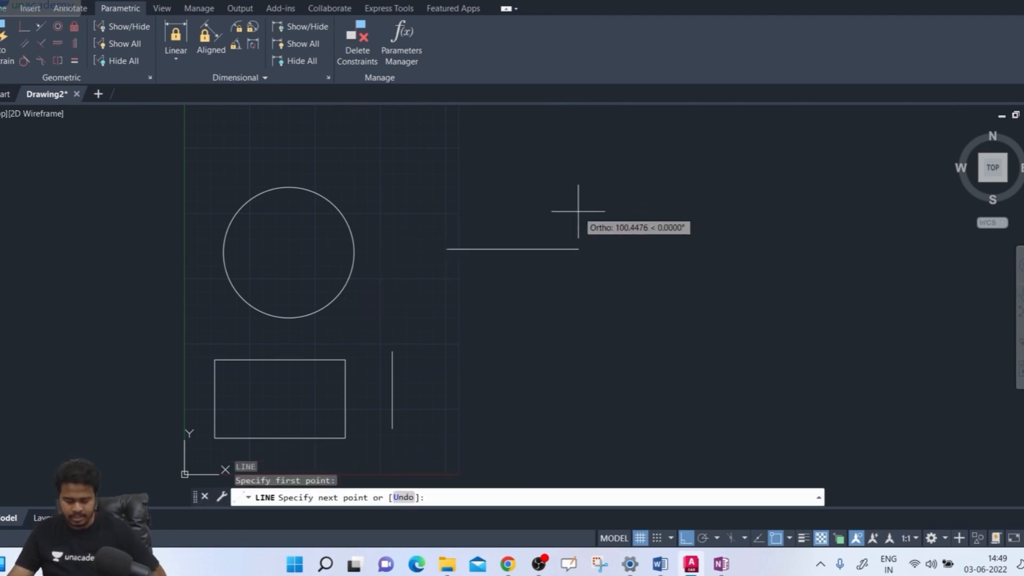
{"action": "key", "text": "F8"}
{"action": "left_click", "coordinate": [567, 184]}
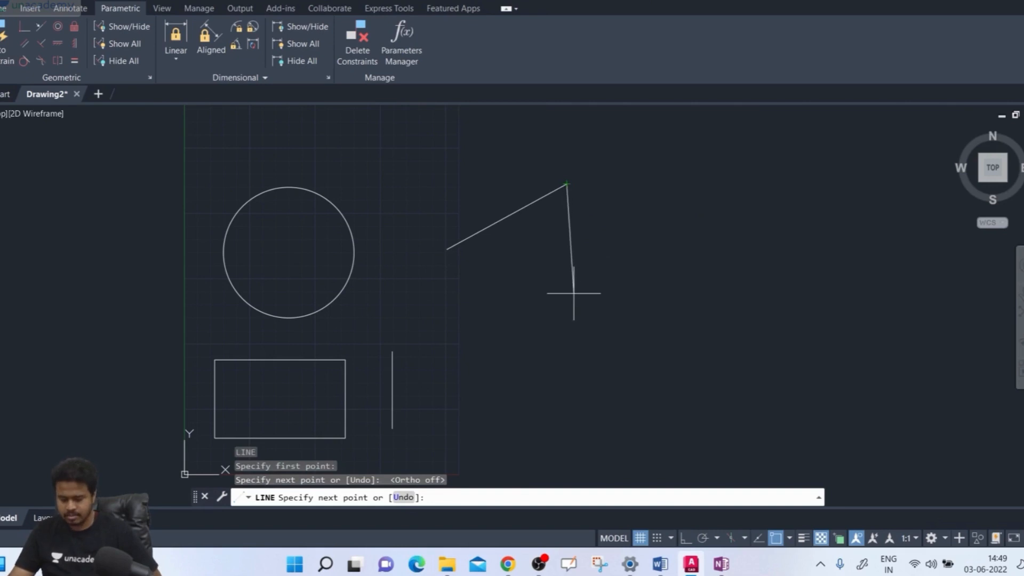
{"action": "key", "text": "Return"}
Draw a second inclined line sloping down to the right, beside the vertical line.
{"action": "key", "text": "Return"}
{"action": "middle_click_drag", "start_coordinate": [480, 343], "coordinate": [430, 304]}
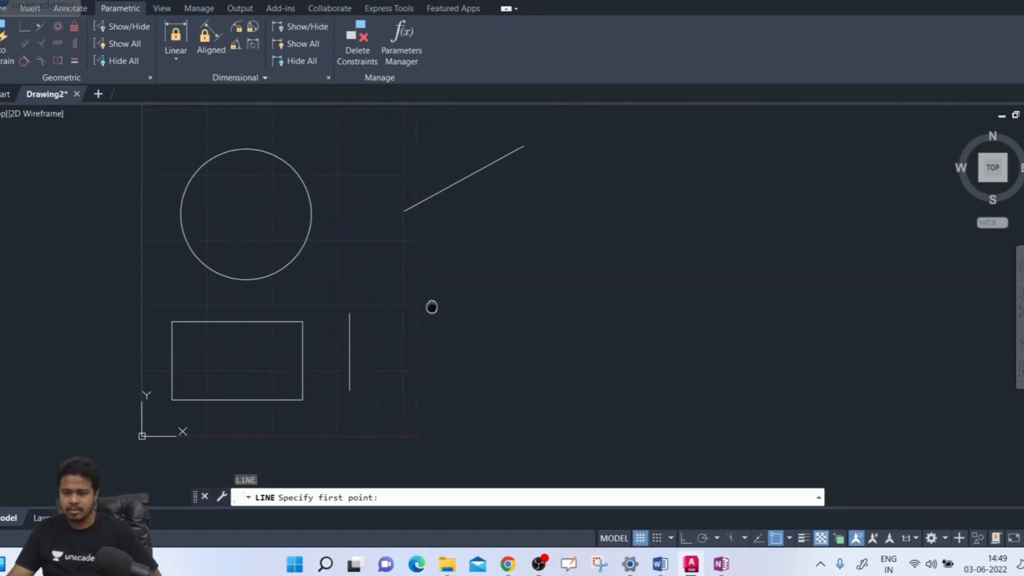
{"action": "left_click", "coordinate": [403, 321]}
{"action": "left_click", "coordinate": [512, 394]}
{"action": "key", "text": "Return"}
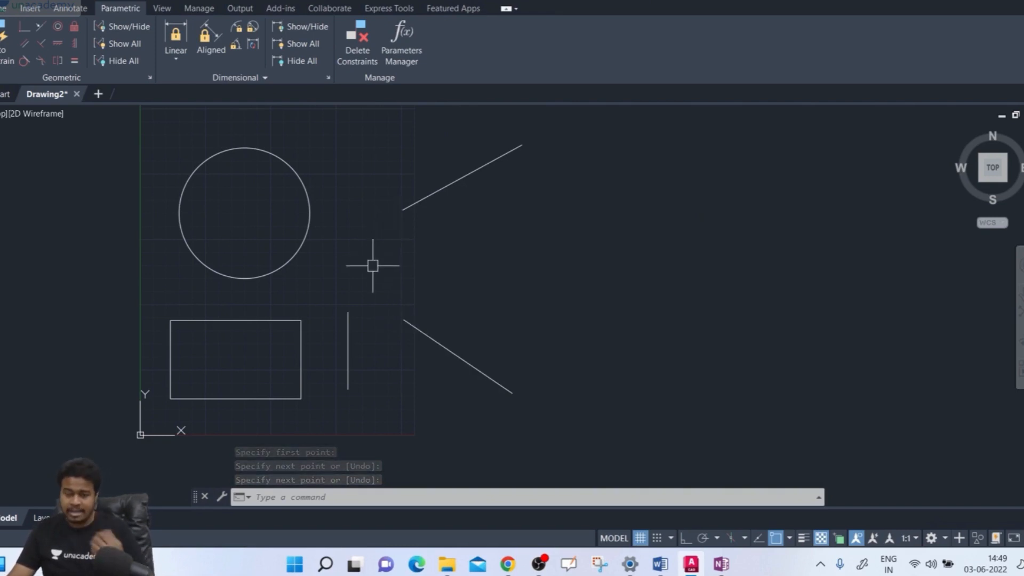
Offset the circle using the Through option so it passes through the lower-left end of the upper inclined line, and exit Offset.
{"action": "type", "text": "o"}
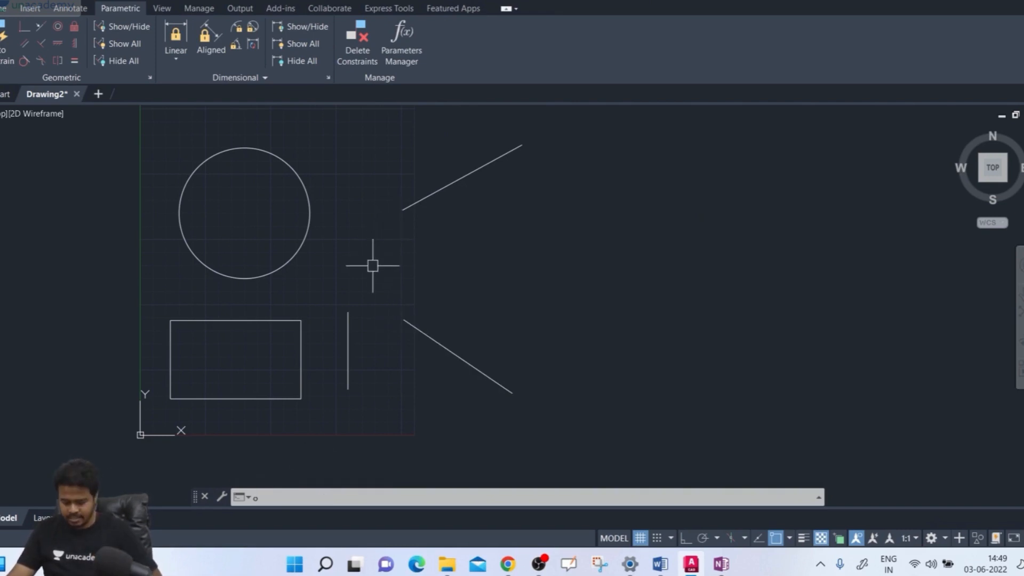
{"action": "key", "text": "Return"}
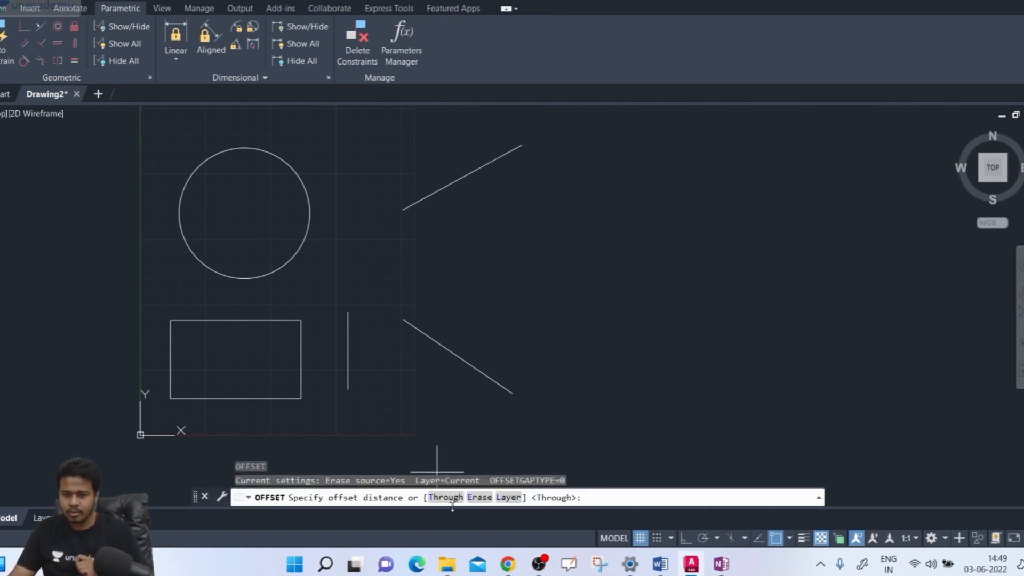
{"action": "left_click", "coordinate": [453, 502]}
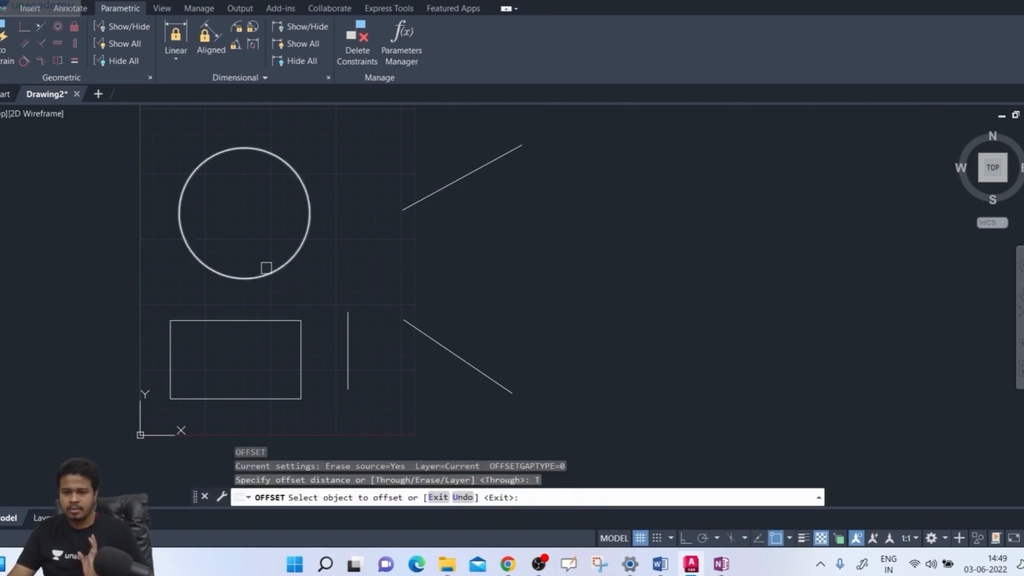
{"action": "left_click", "coordinate": [250, 278]}
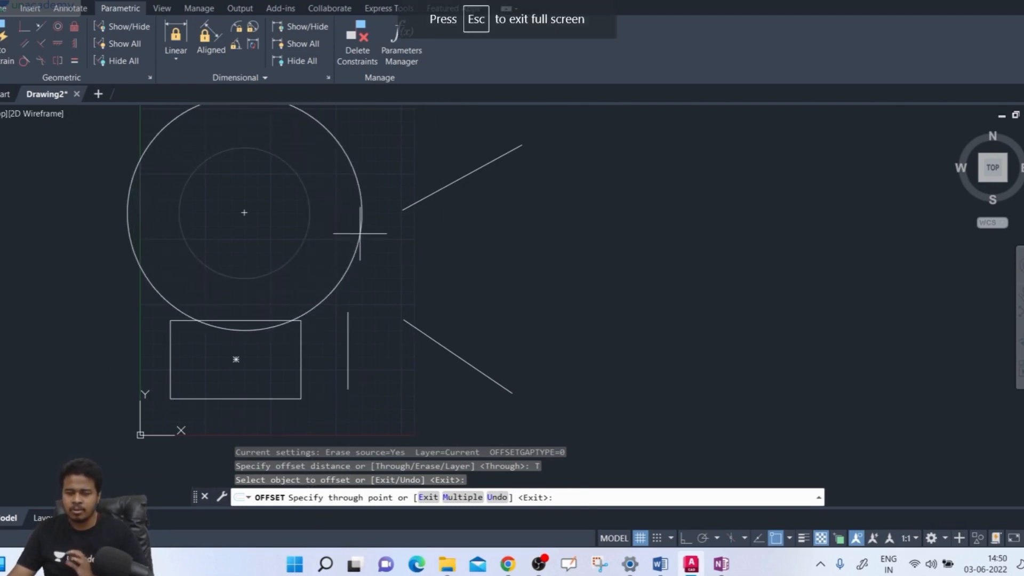
{"action": "left_click", "coordinate": [404, 209]}
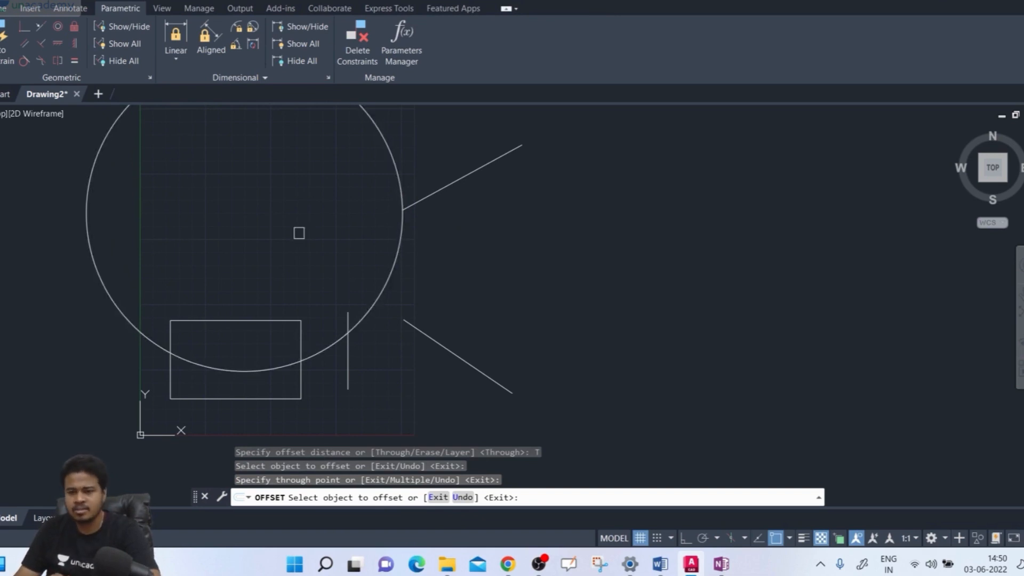
{"action": "left_click", "coordinate": [438, 497]}
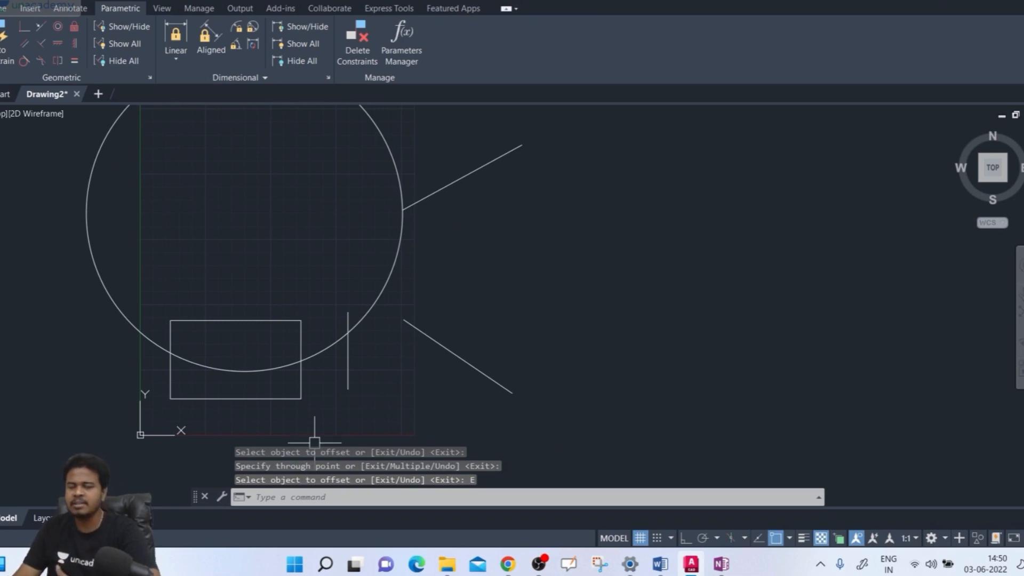
Start the Offset command with source objects kept (Erase source No) and an offset distance of 10.
{"action": "type", "text": "o"}
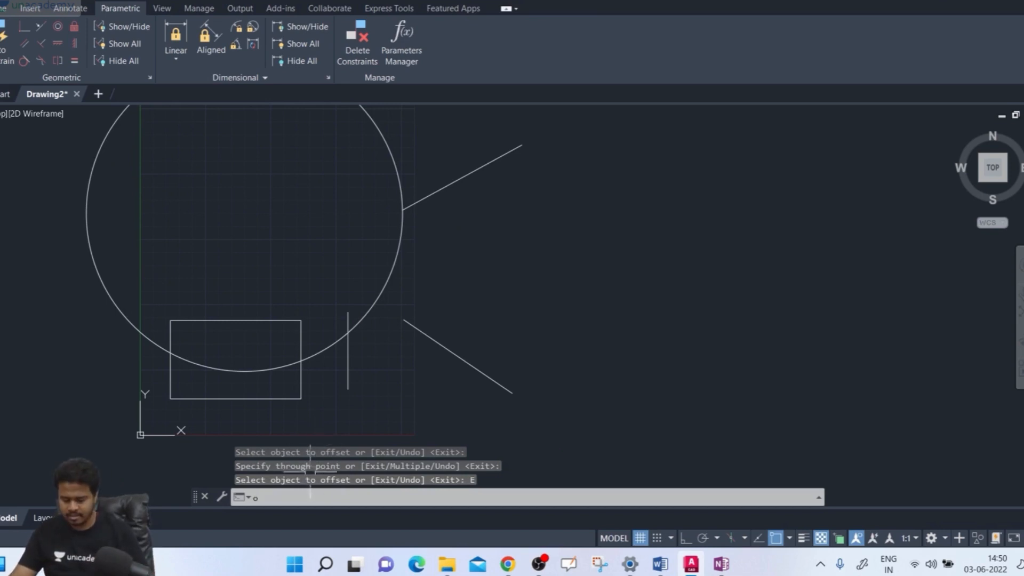
{"action": "key", "text": "Return"}
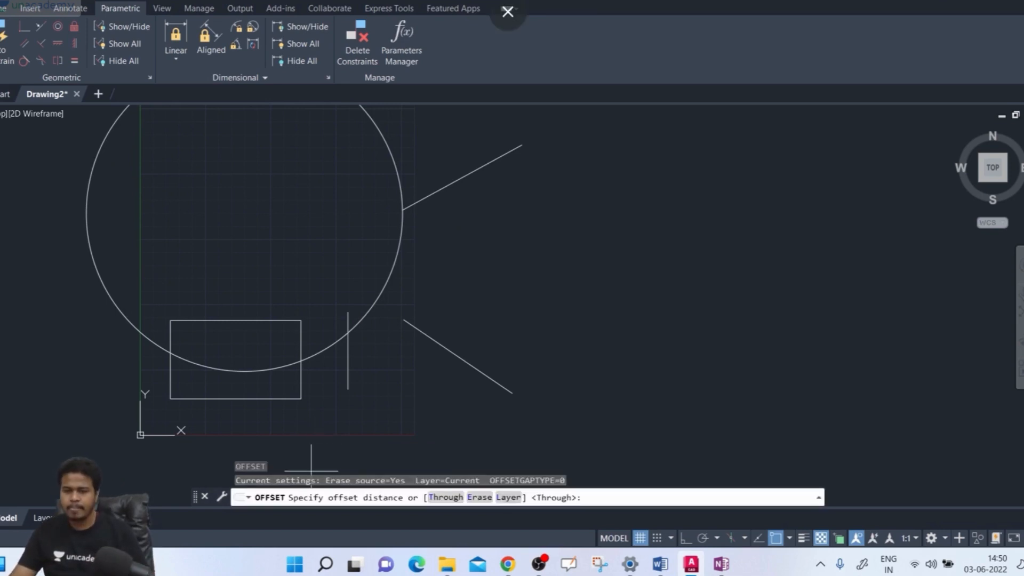
{"action": "left_click", "coordinate": [483, 498]}
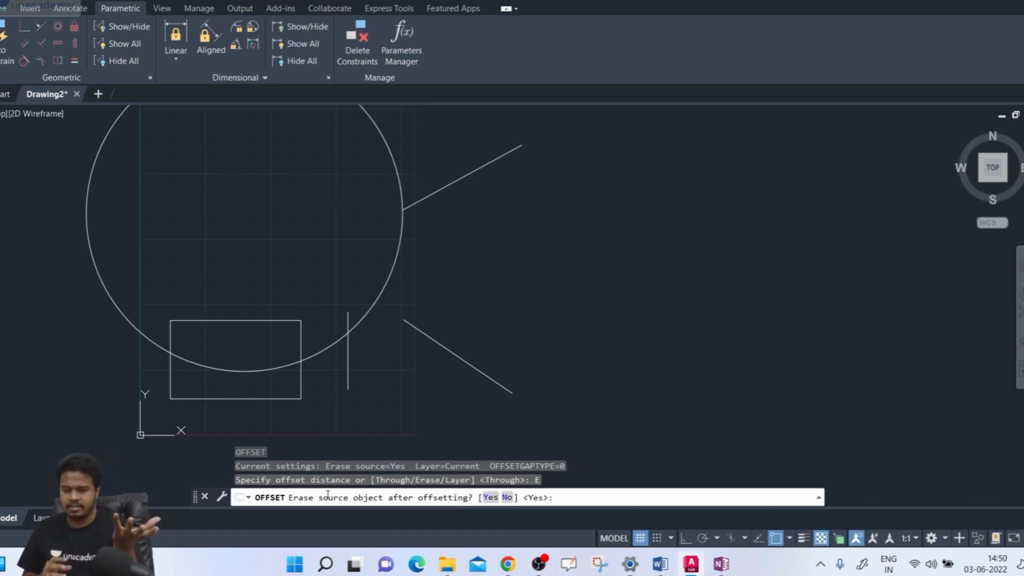
{"action": "left_click", "coordinate": [507, 497]}
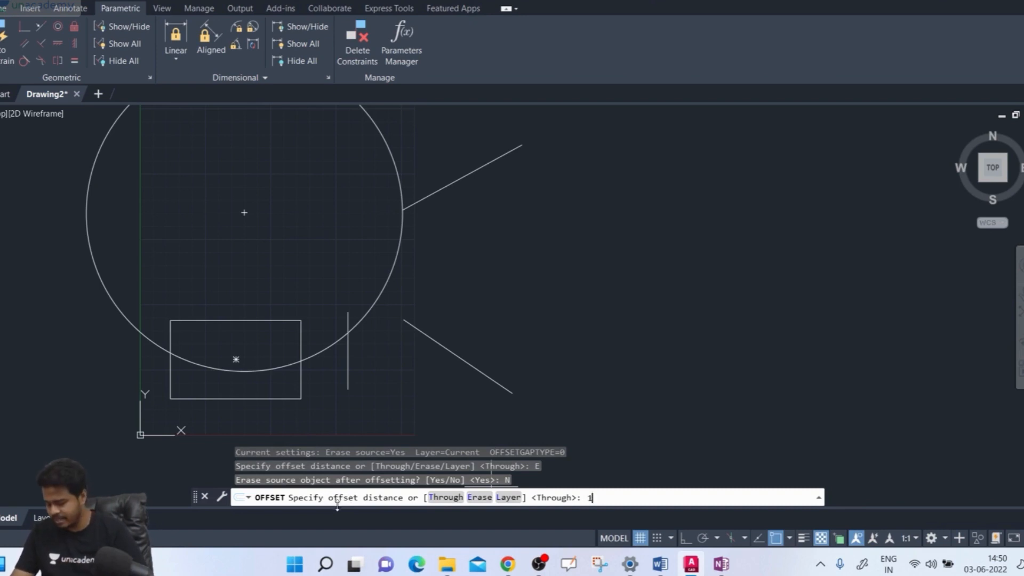
{"action": "type", "text": "10"}
{"action": "key", "text": "Return"}
Offset the rectangle outward by 10 units four times, each time using the newest outer rectangle as the source.
{"action": "scroll", "coordinate": [253, 386], "scroll_direction": "up", "scroll_amount": 4}
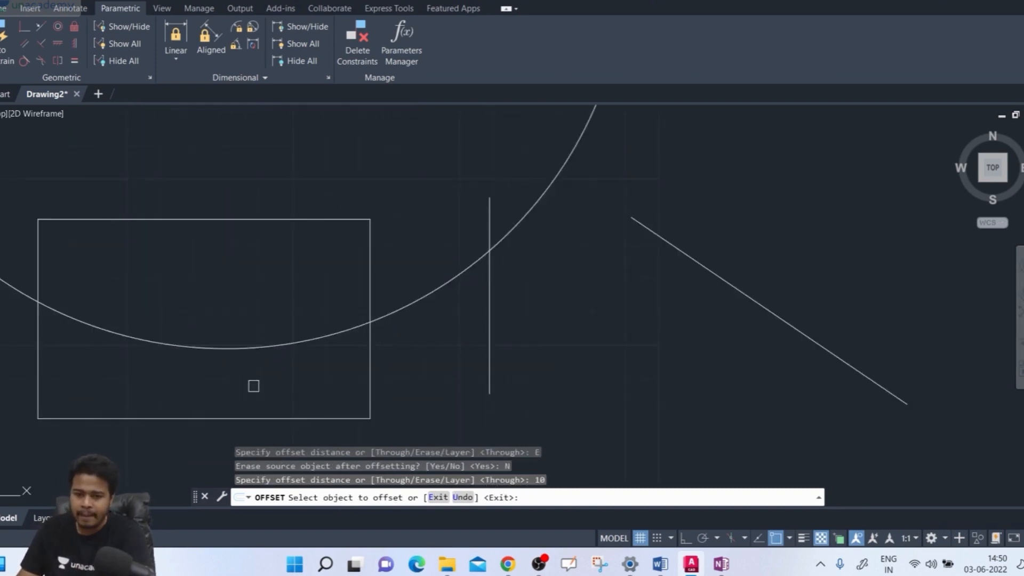
{"action": "scroll", "coordinate": [271, 389], "scroll_direction": "down", "scroll_amount": 3}
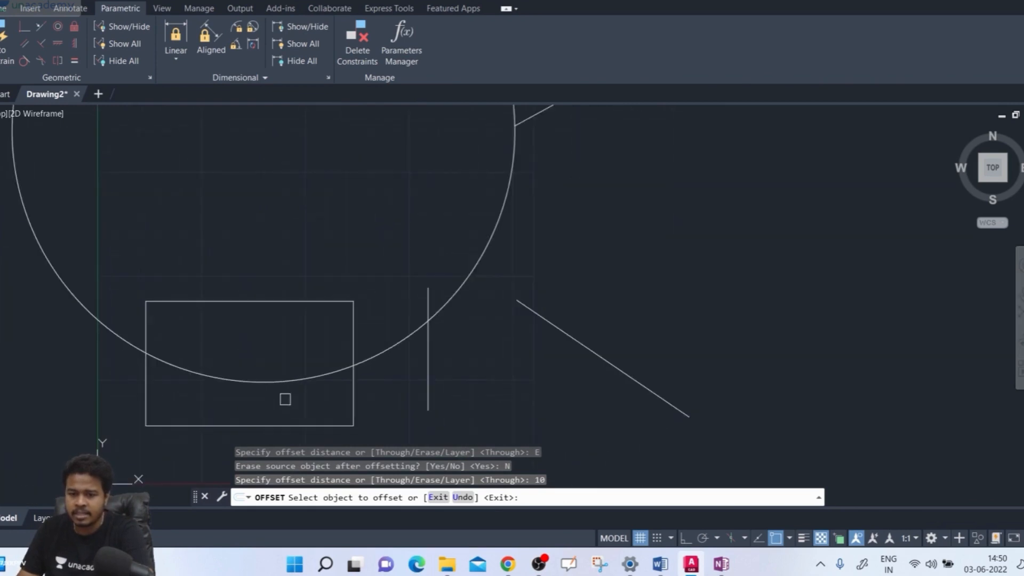
{"action": "left_click", "coordinate": [272, 297]}
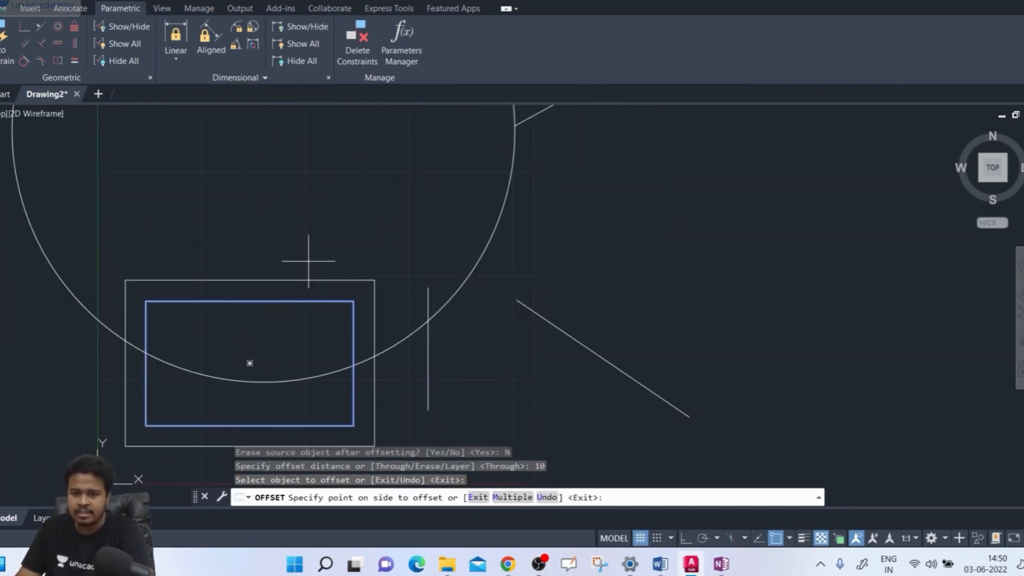
{"action": "left_click", "coordinate": [310, 256]}
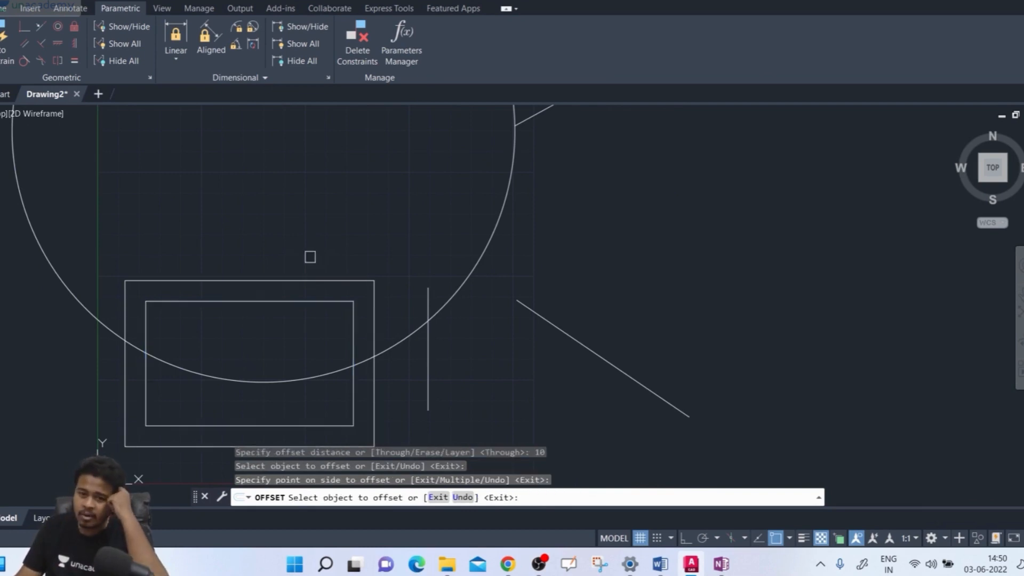
{"action": "left_click", "coordinate": [306, 280]}
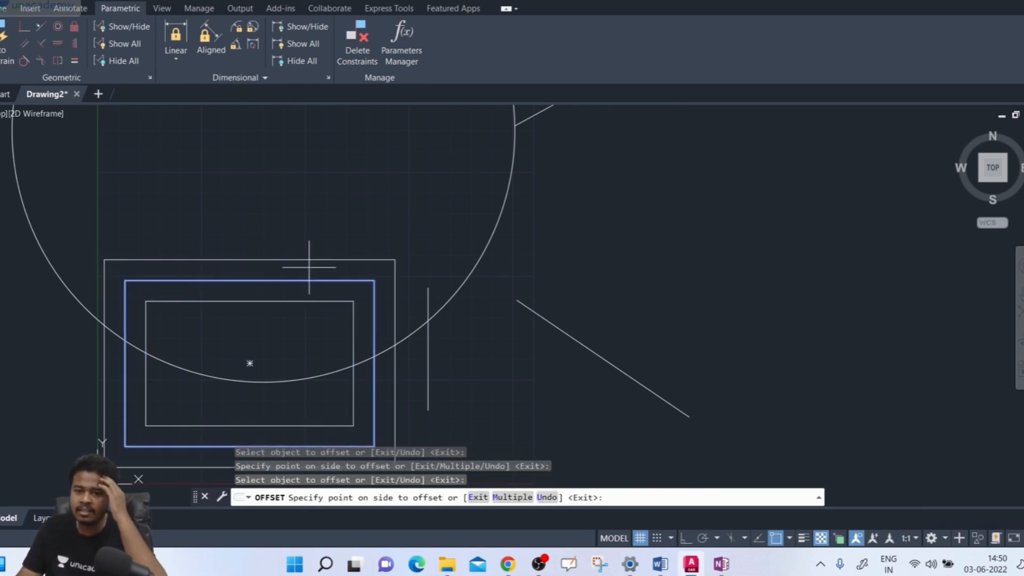
{"action": "left_click", "coordinate": [316, 247]}
{"action": "left_click", "coordinate": [325, 261]}
{"action": "left_click", "coordinate": [366, 229]}
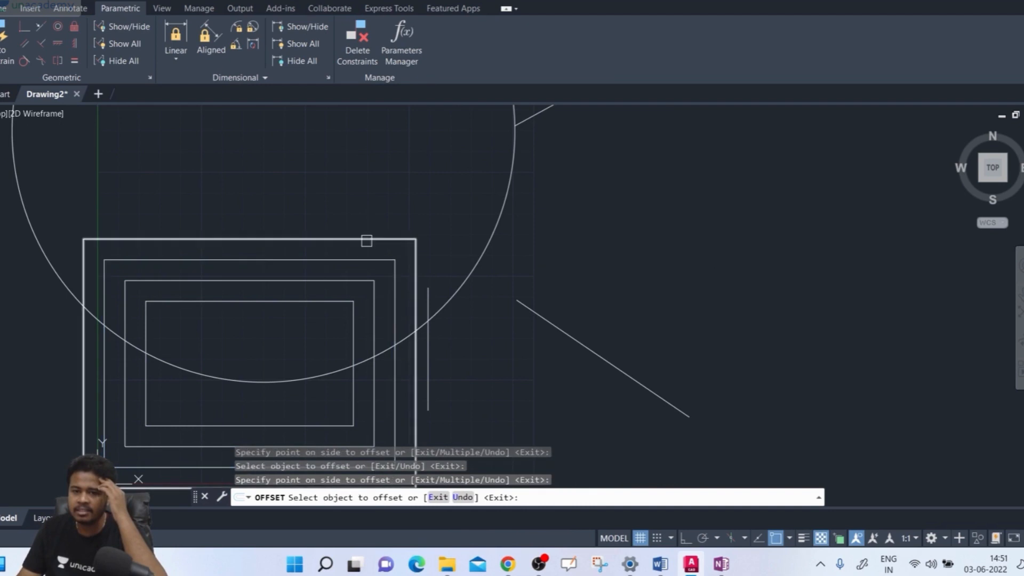
{"action": "left_click", "coordinate": [366, 241]}
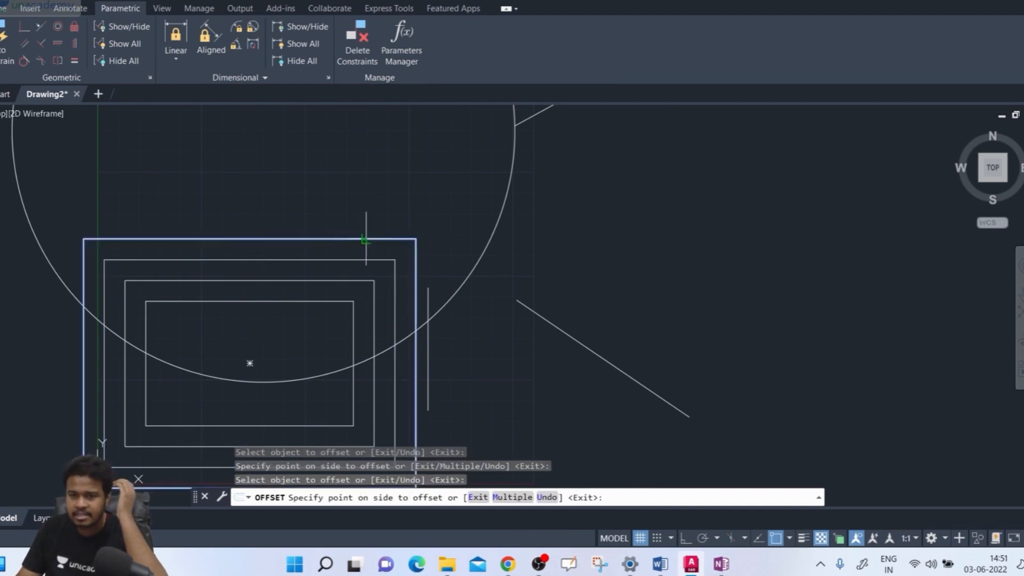
{"action": "left_click", "coordinate": [407, 206]}
Offset the original rectangle inward by 10 units twice, using the new inner rectangle for the second copy, and end Offset.
{"action": "left_click", "coordinate": [313, 305]}
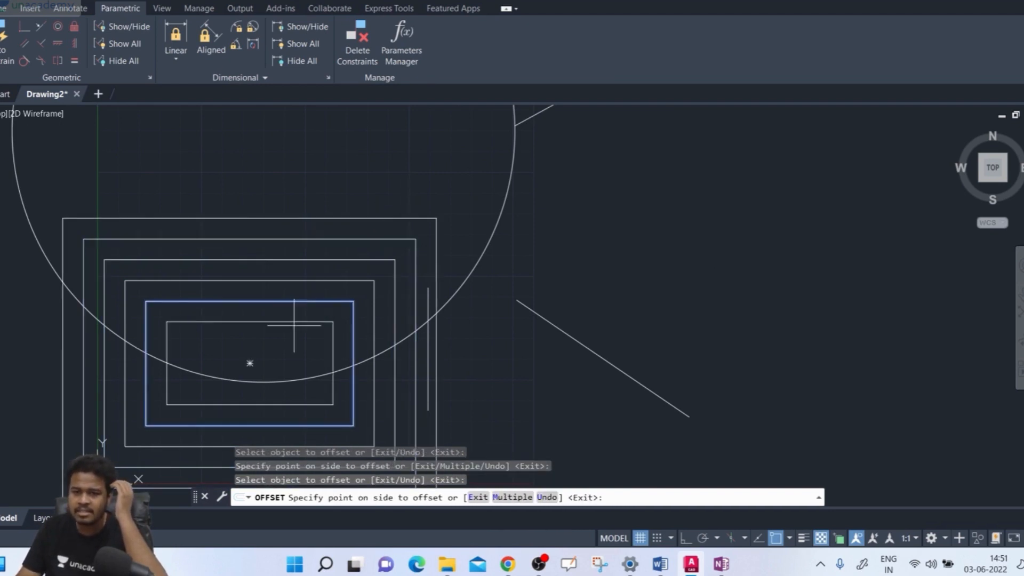
{"action": "left_click", "coordinate": [249, 361]}
{"action": "left_click", "coordinate": [291, 322]}
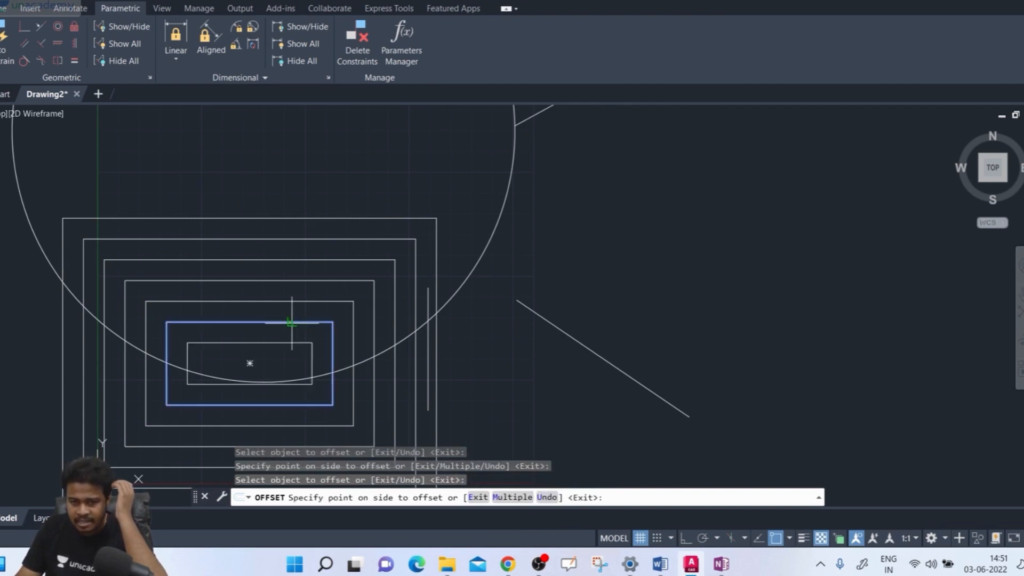
{"action": "left_click", "coordinate": [276, 347]}
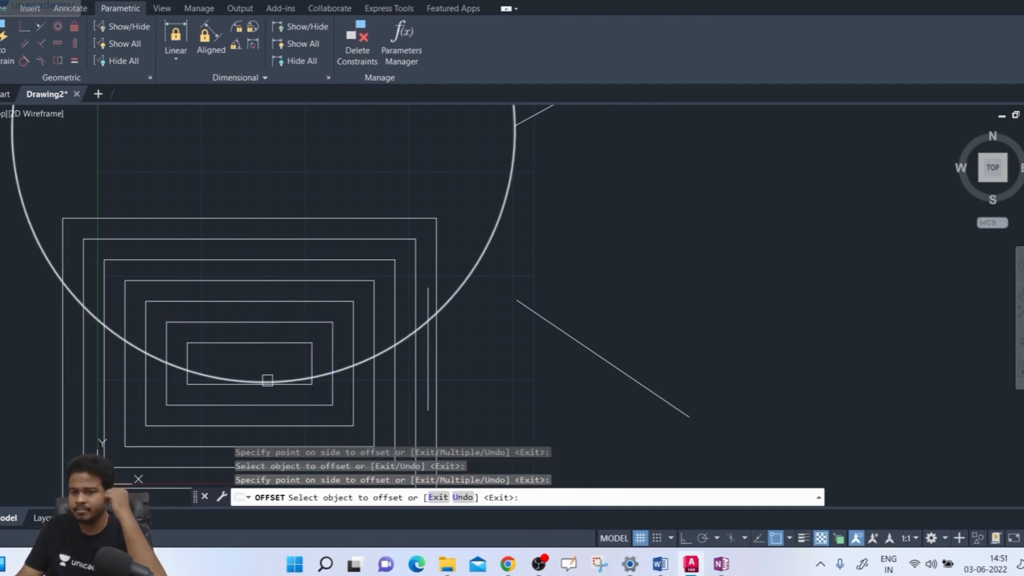
{"action": "key", "text": "Escape"}
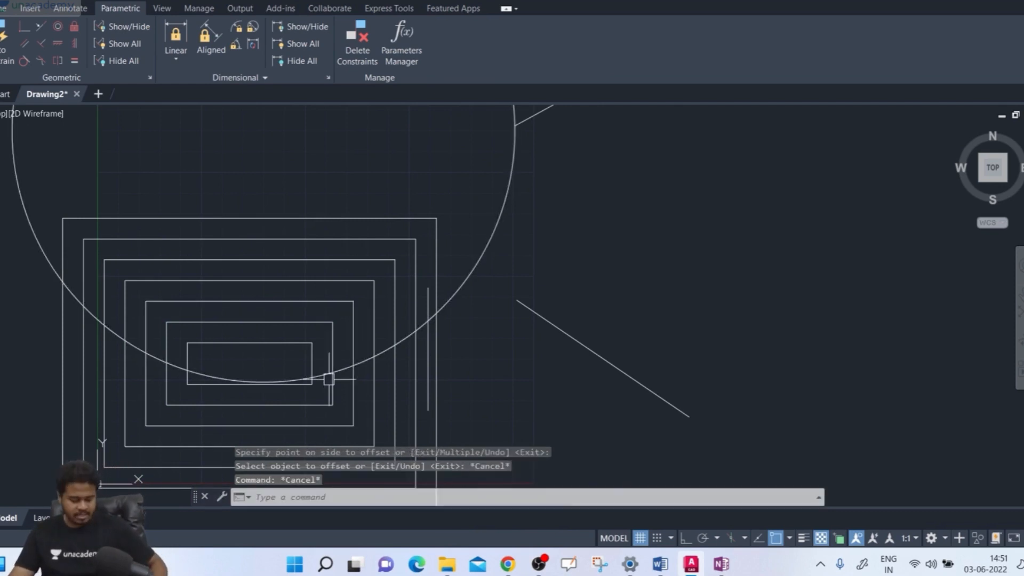
Undo all the 10-unit offset copies of the rectangle.
{"action": "key", "text": "ctrl+z"}
{"action": "mouse_move", "coordinate": [380, 355]}
{"action": "middle_mouse_down"}
{"action": "mouse_move", "coordinate": [401, 342]}
{"action": "mouse_move", "coordinate": [363, 348]}
{"action": "middle_mouse_up"}
{"action": "middle_click_drag", "start_coordinate": [492, 361], "coordinate": [399, 341]}
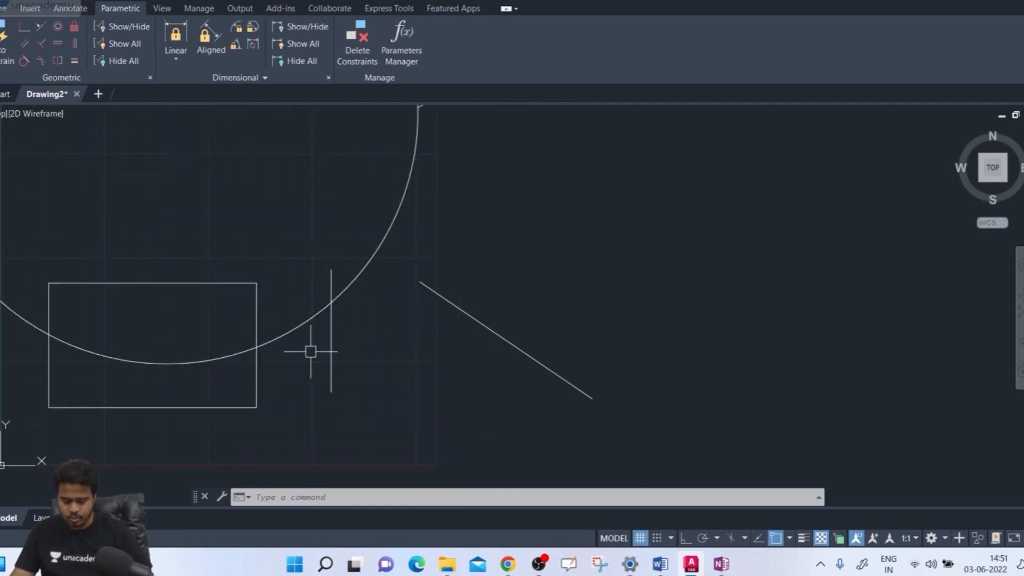
Offset the vertical line 15 units to the right with Erase source set to No.
{"action": "type", "text": "o"}
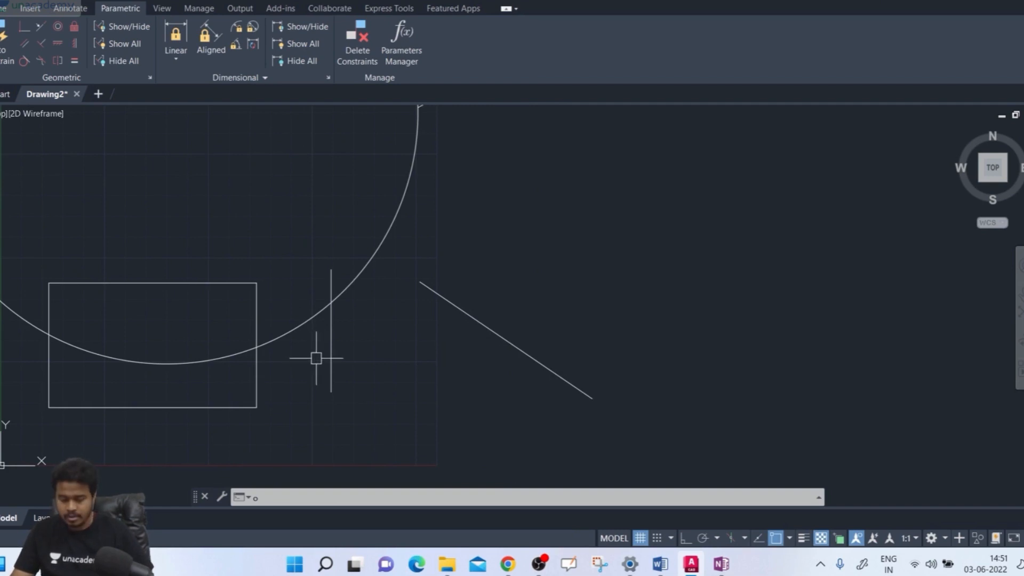
{"action": "key", "text": "Return"}
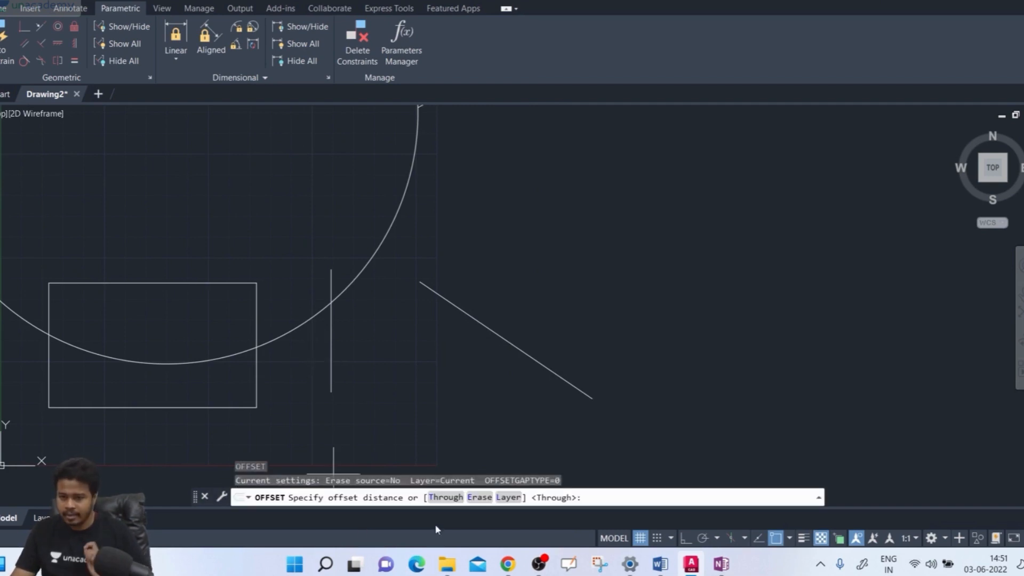
{"action": "left_click", "coordinate": [476, 497]}
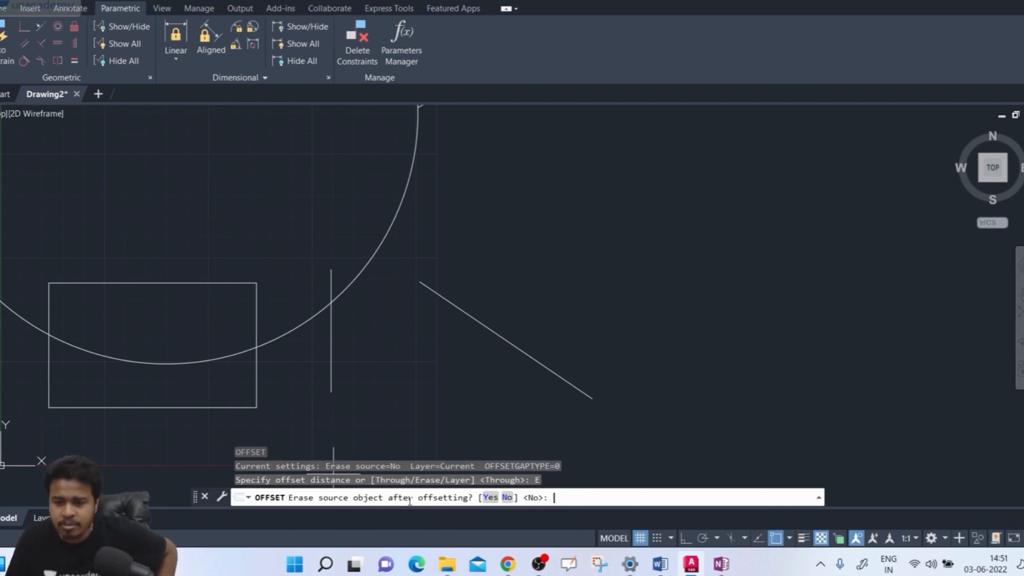
{"action": "left_click", "coordinate": [506, 498]}
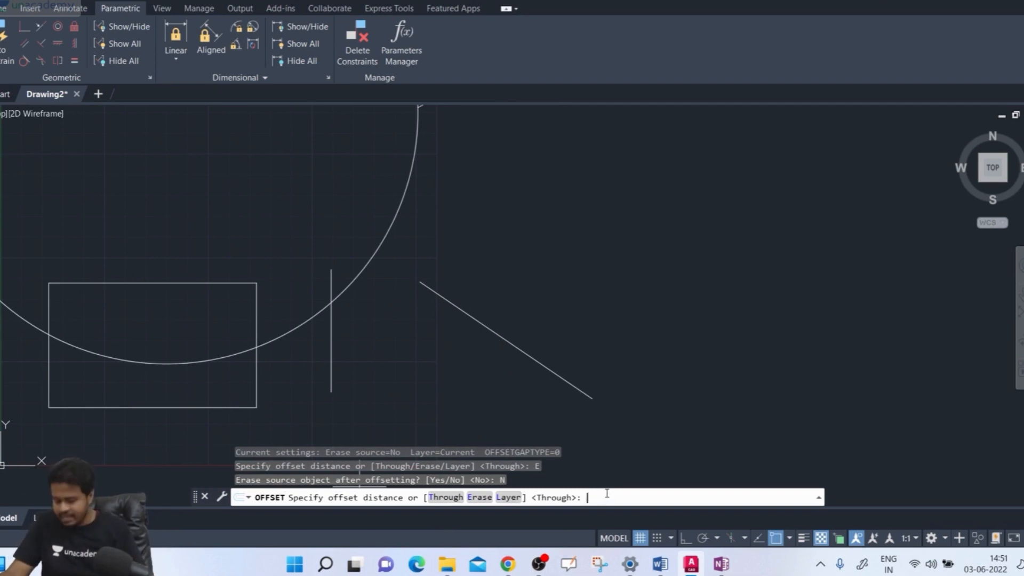
{"action": "key", "text": "Return"}
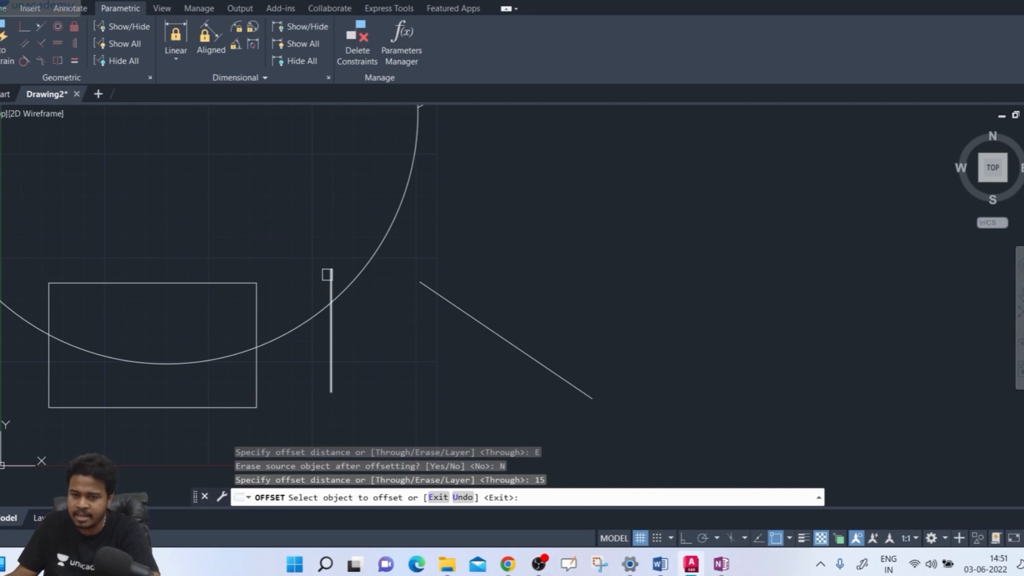
{"action": "left_click", "coordinate": [328, 275]}
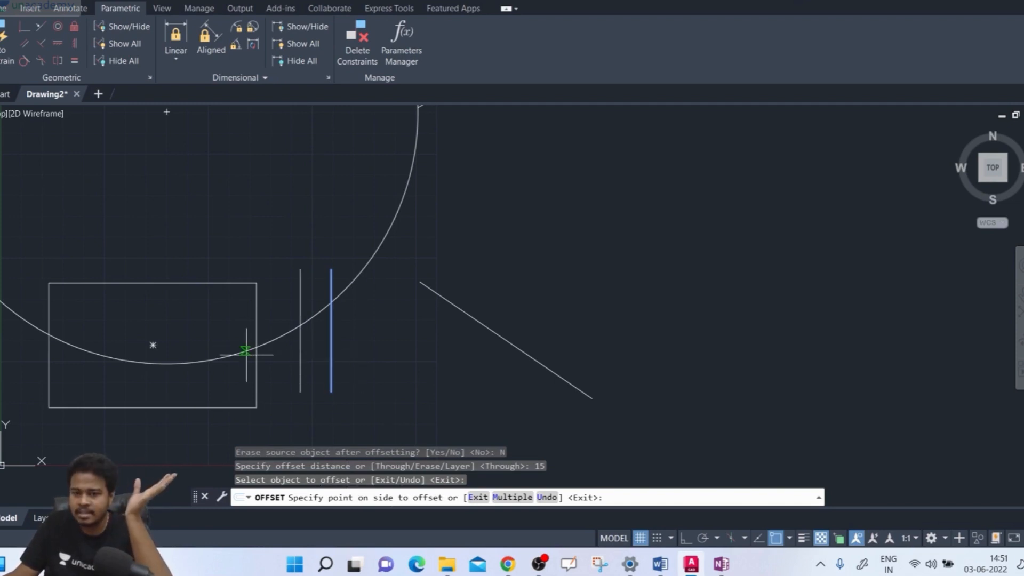
{"action": "left_click", "coordinate": [391, 351]}
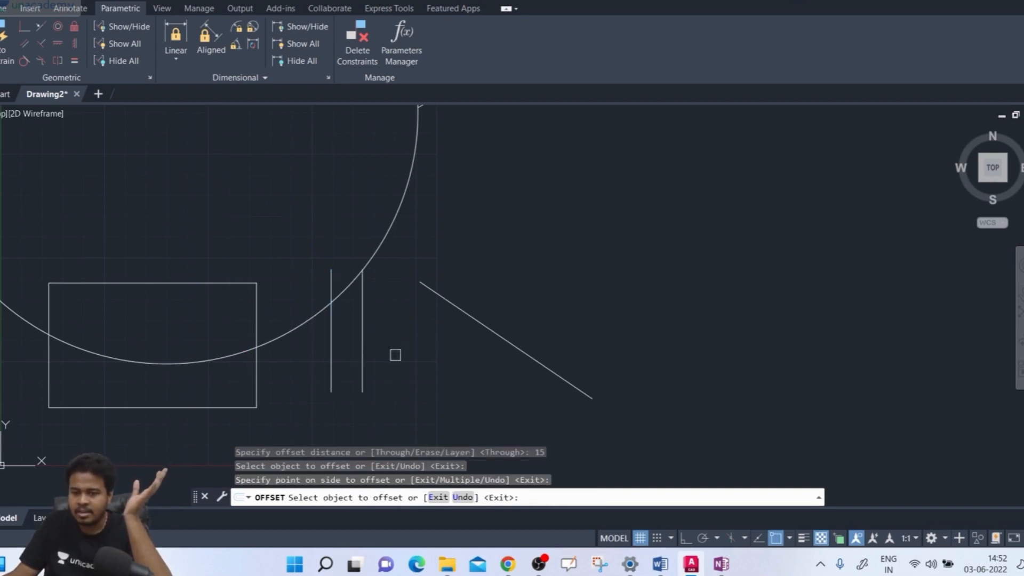
Add seven more vertical lines to the right at 15-unit spacing, offsetting the newest copy each time.
{"action": "left_click", "coordinate": [361, 361]}
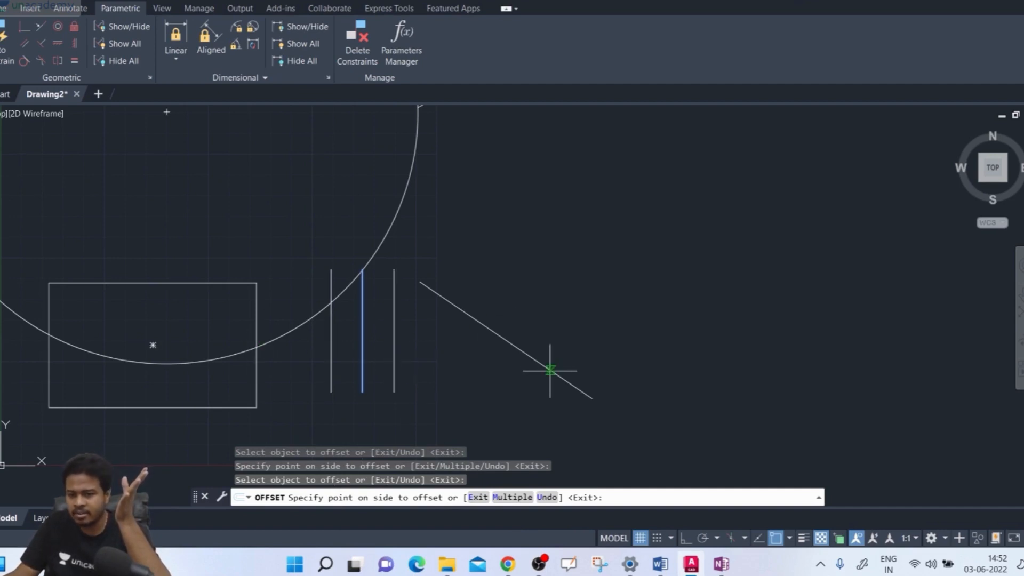
{"action": "left_click", "coordinate": [442, 362]}
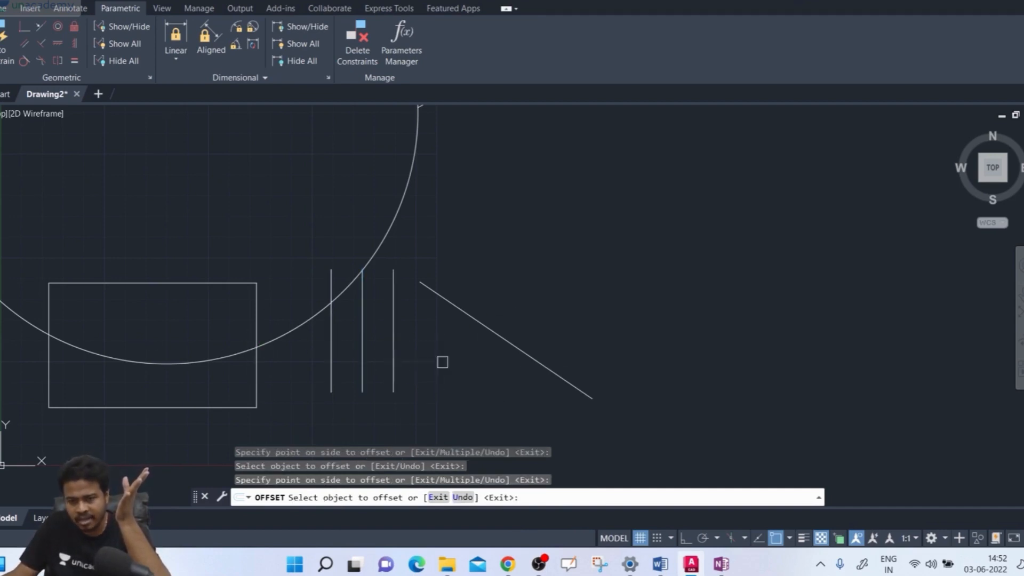
{"action": "left_click", "coordinate": [394, 362]}
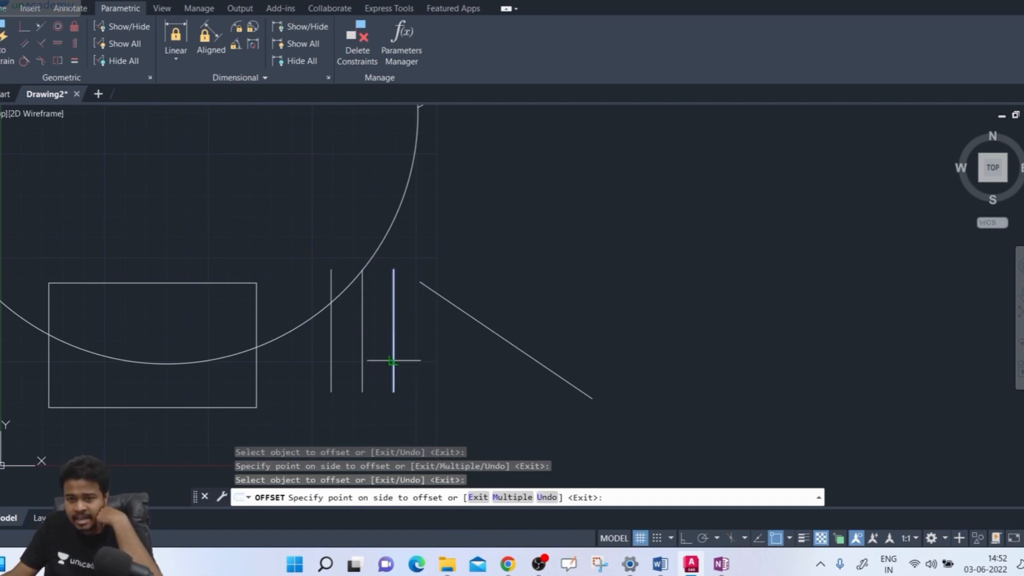
{"action": "left_click", "coordinate": [444, 362]}
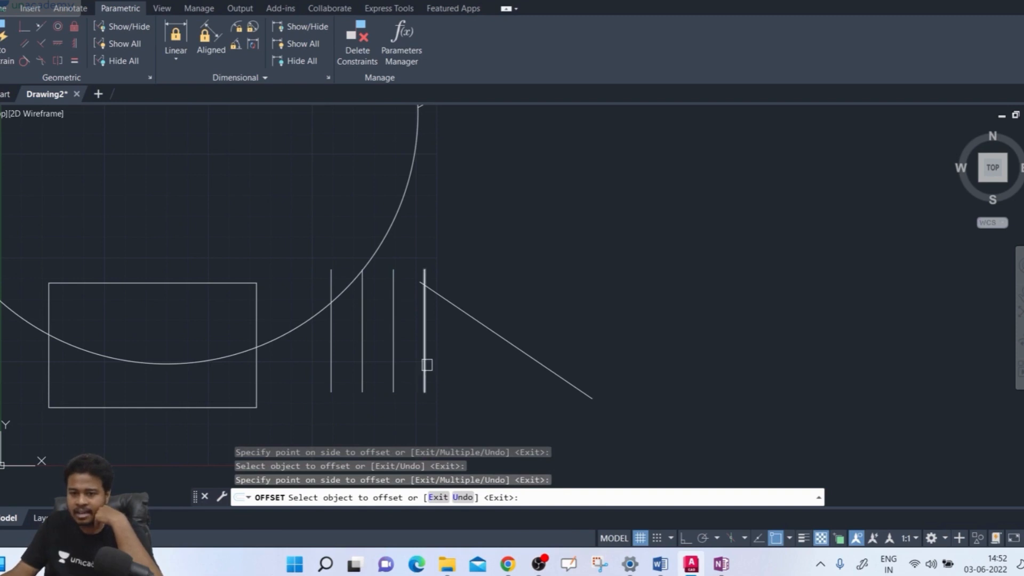
{"action": "left_click", "coordinate": [425, 363]}
{"action": "left_click", "coordinate": [488, 363]}
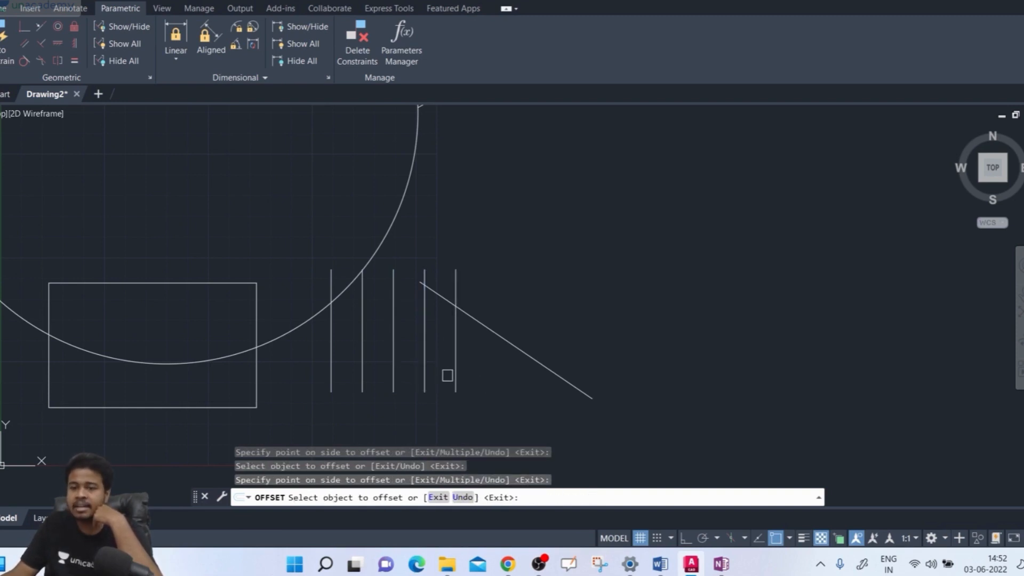
{"action": "left_click", "coordinate": [456, 372]}
{"action": "left_click", "coordinate": [496, 368]}
{"action": "left_click", "coordinate": [487, 367]}
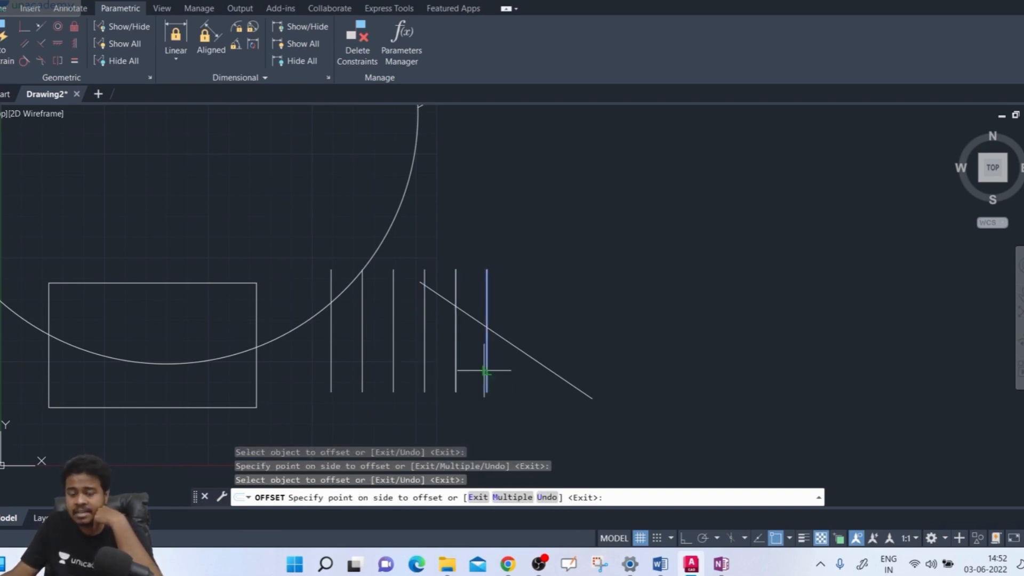
{"action": "left_click", "coordinate": [552, 344]}
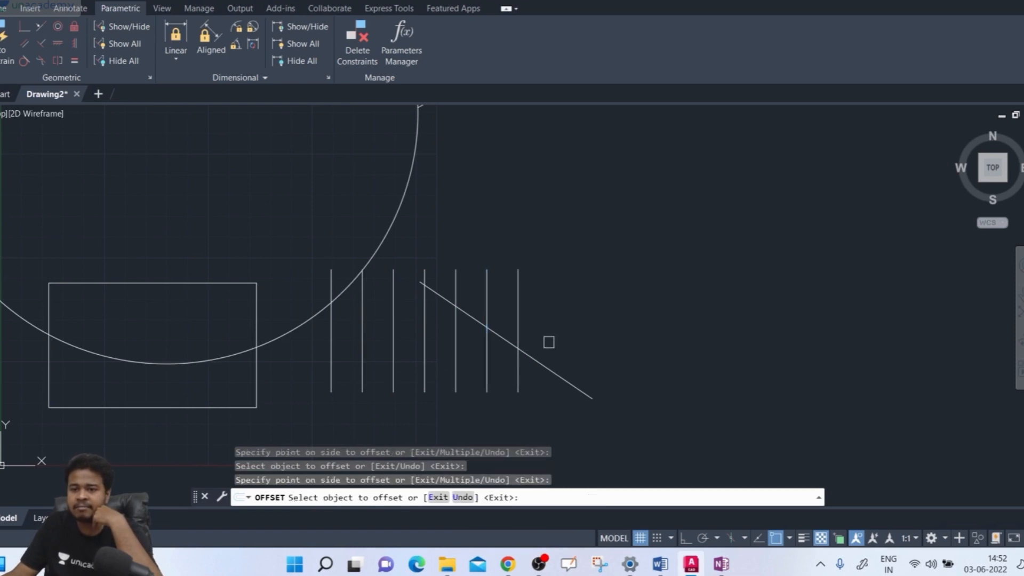
{"action": "left_click", "coordinate": [519, 330]}
{"action": "left_click", "coordinate": [586, 325]}
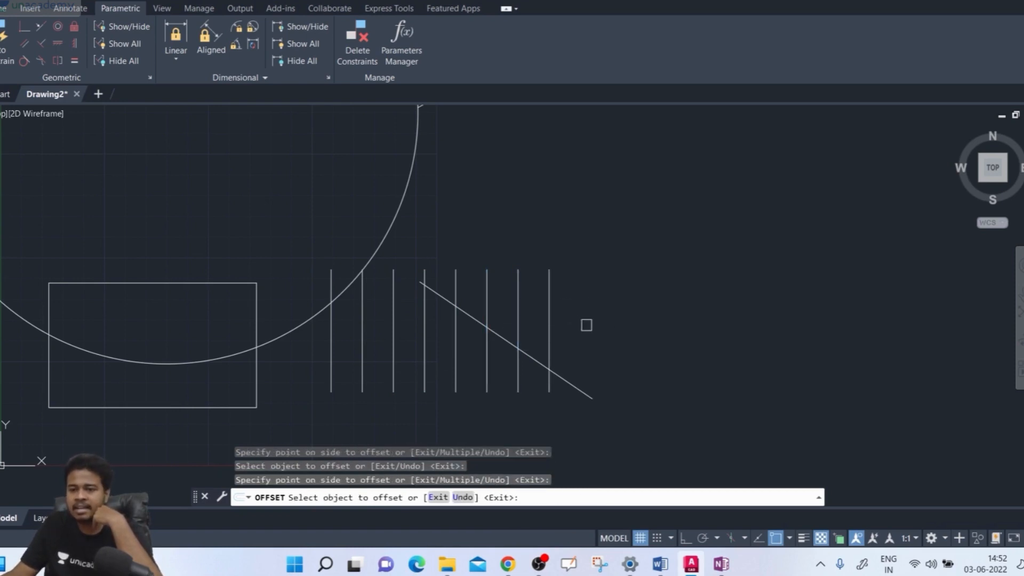
{"action": "left_click", "coordinate": [553, 321]}
{"action": "left_click", "coordinate": [621, 314]}
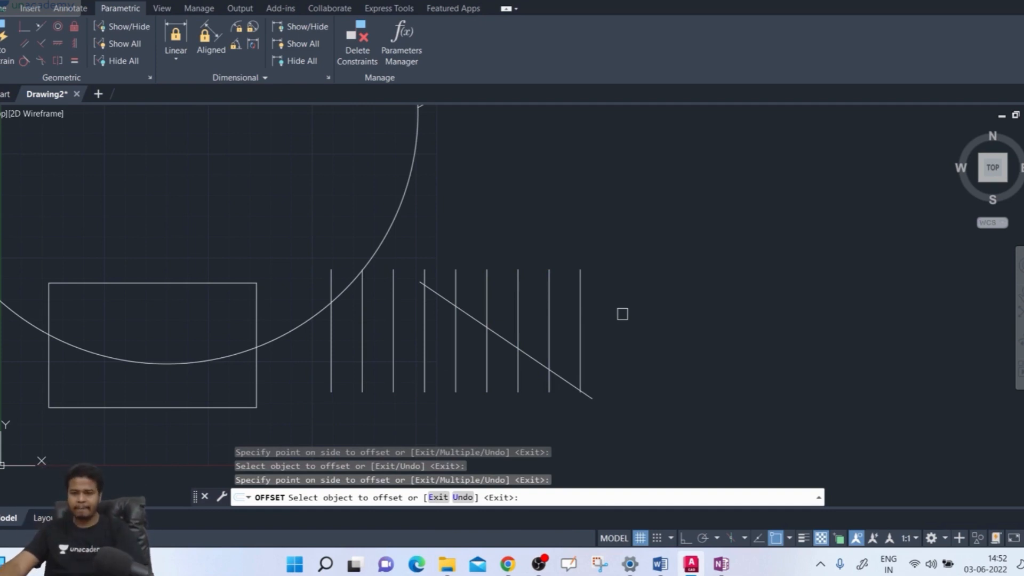
Offset the rectangle inward by 15 units.
{"action": "middle_click_drag", "start_coordinate": [142, 304], "coordinate": [189, 314]}
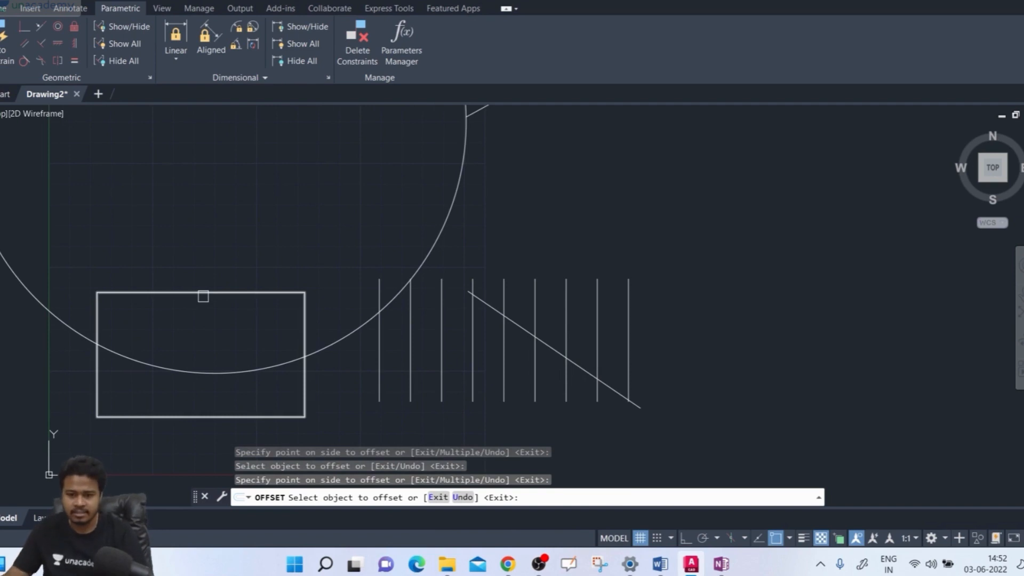
{"action": "left_click", "coordinate": [204, 296]}
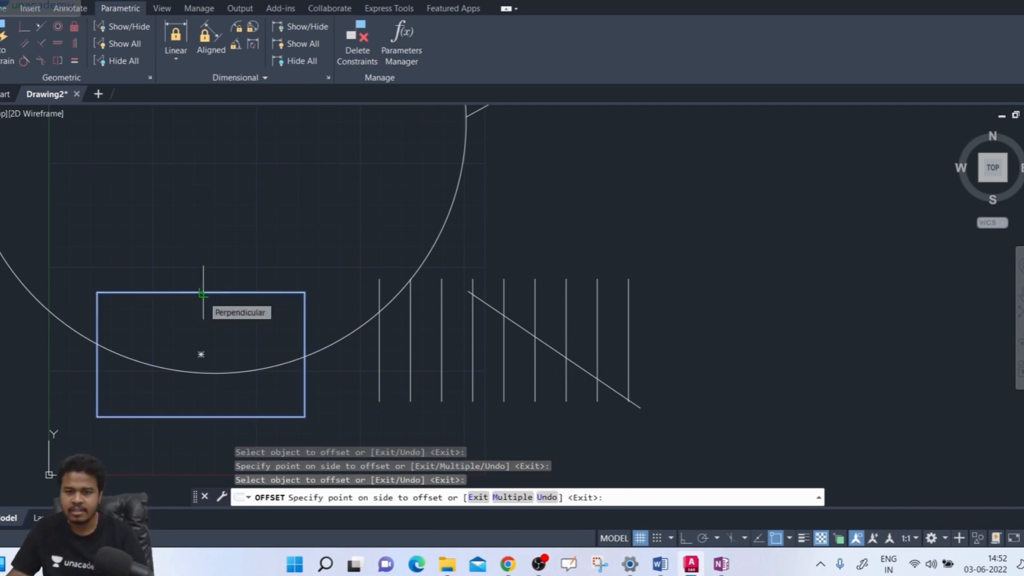
{"action": "left_click", "coordinate": [191, 327]}
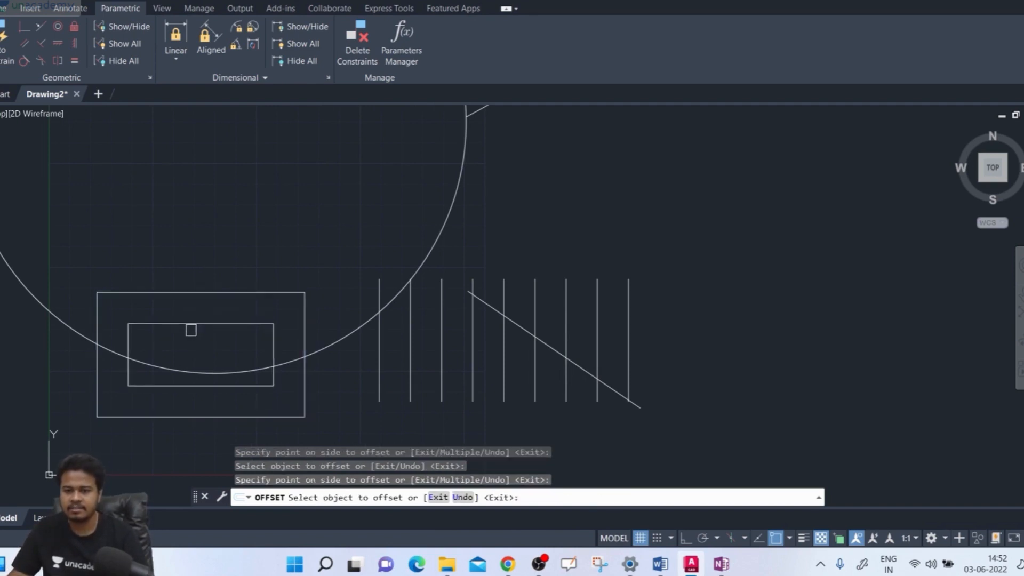
Offset the original rectangle outward by 15 units, and offset that outer copy outward by another 15 units.
{"action": "left_click", "coordinate": [203, 292]}
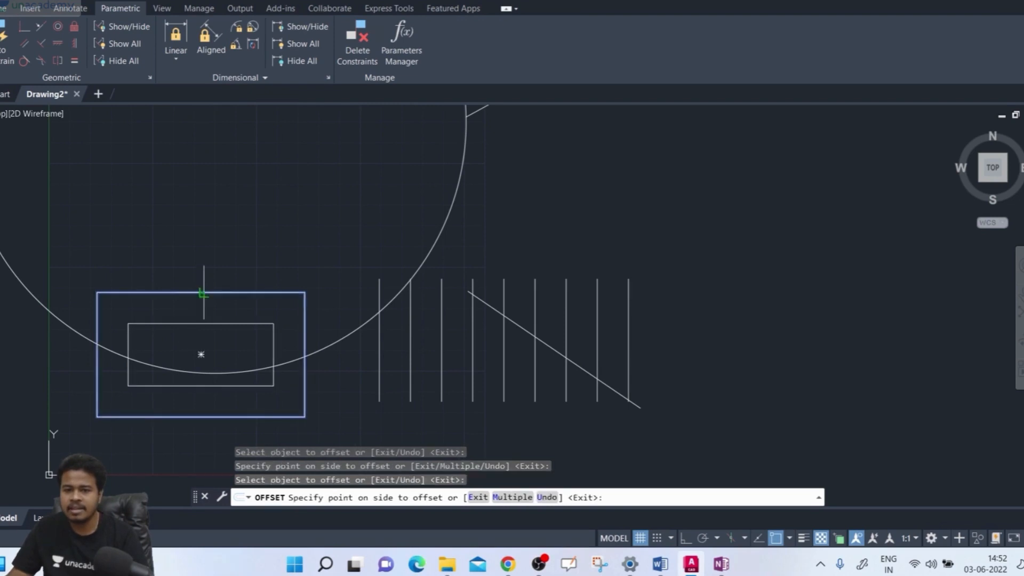
{"action": "left_click", "coordinate": [227, 242]}
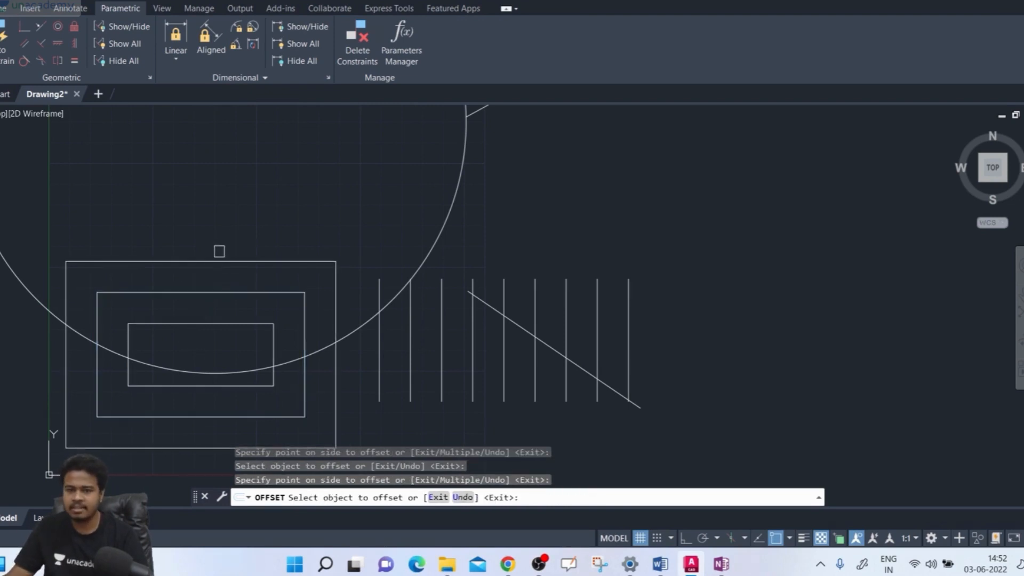
{"action": "left_click", "coordinate": [208, 261]}
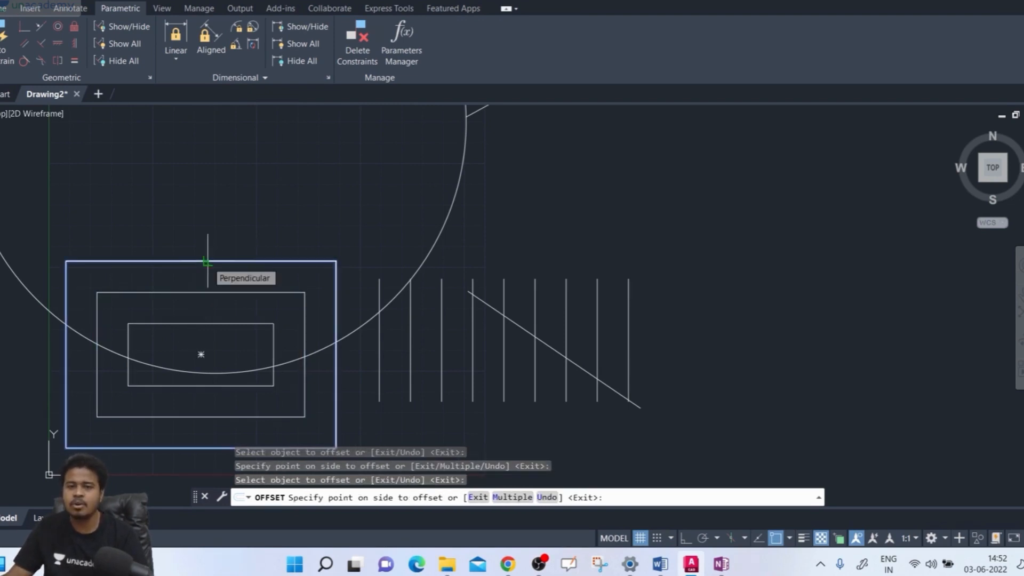
{"action": "left_click", "coordinate": [247, 226]}
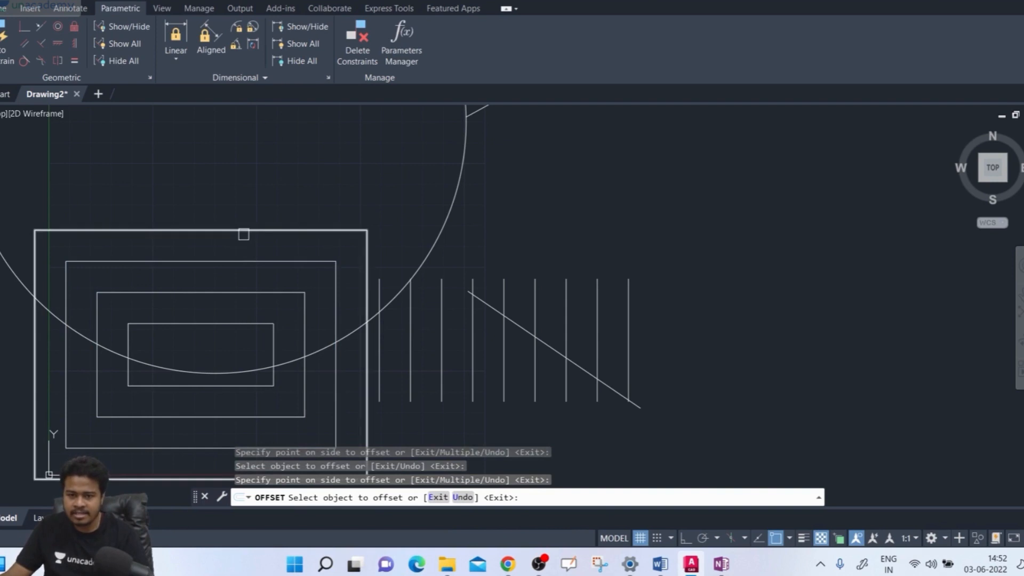
Offset the outermost rectangle outward with the Multiple option, making about 35 copies at 15-unit spacing.
{"action": "left_click", "coordinate": [243, 231]}
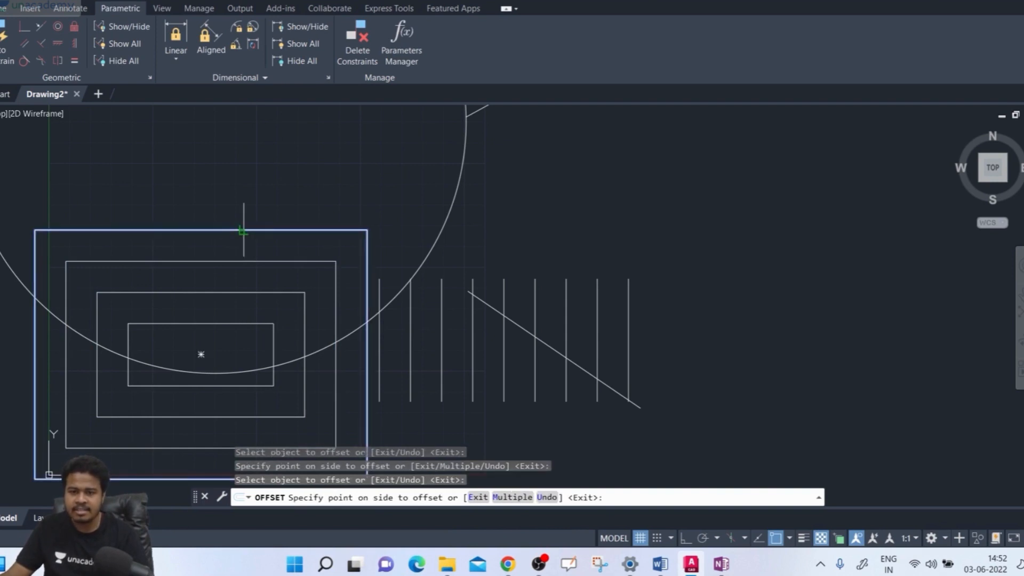
{"action": "left_click", "coordinate": [512, 498]}
{"action": "left_click", "coordinate": [206, 183]}
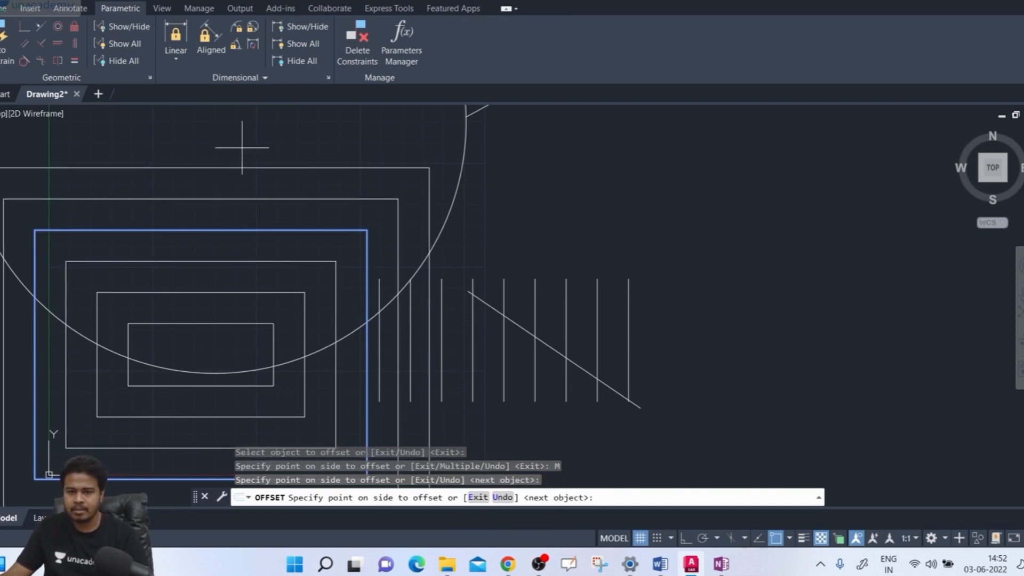
{"action": "scroll", "coordinate": [526, 149], "scroll_direction": "down", "scroll_amount": 5}
{"action": "middle_click_drag", "start_coordinate": [471, 190], "coordinate": [418, 223]}
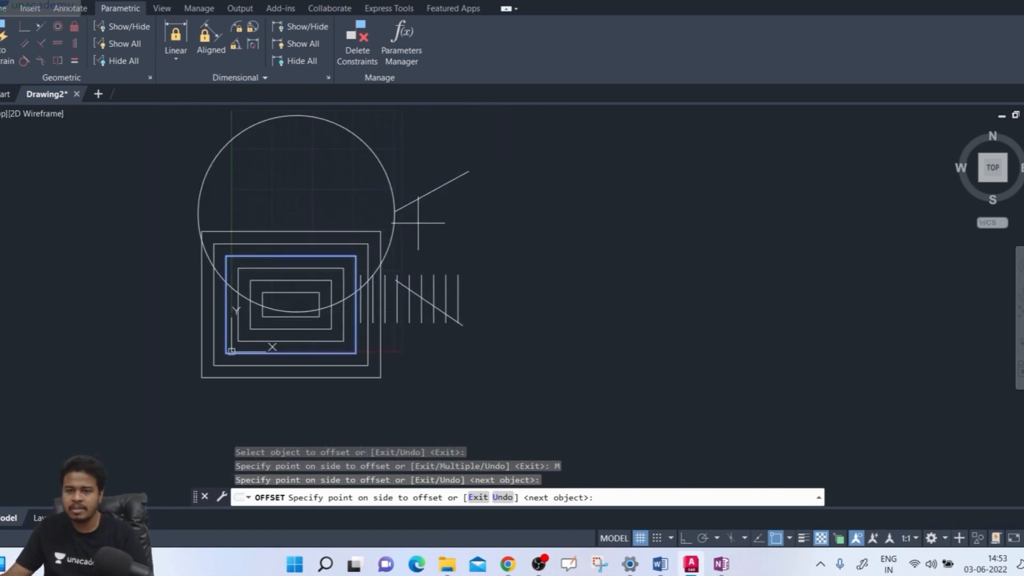
{"action": "left_click", "coordinate": [419, 222]}
{"action": "left_click", "coordinate": [469, 194]}
{"action": "left_click", "coordinate": [501, 173]}
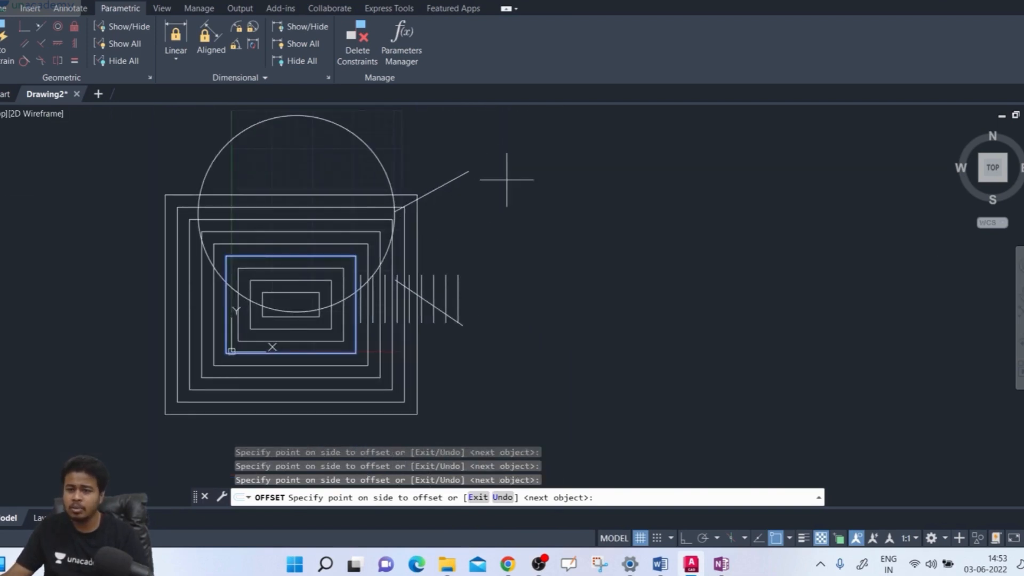
{"action": "left_click", "coordinate": [540, 165]}
{"action": "left_click", "coordinate": [562, 159]}
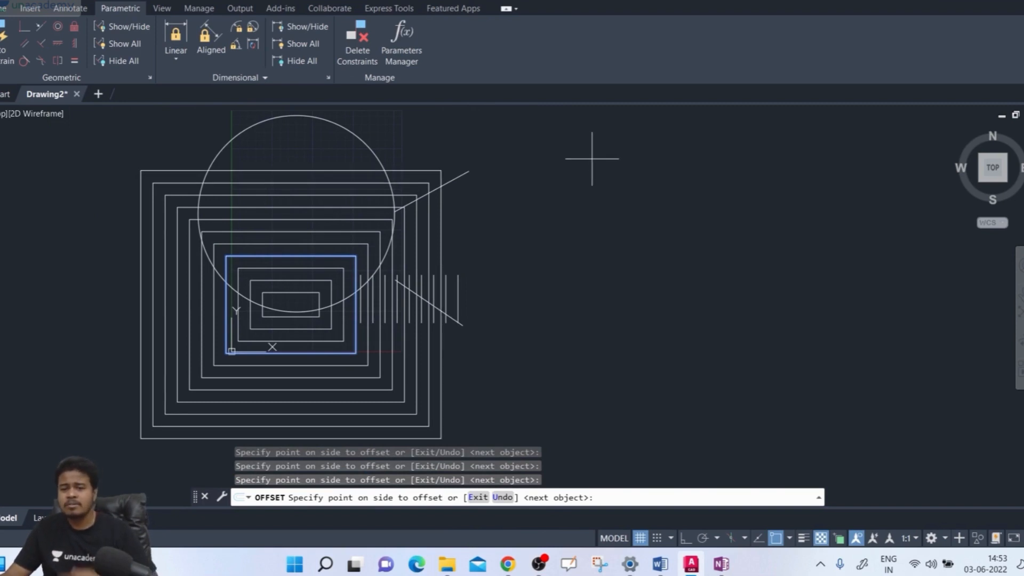
{"action": "left_click", "coordinate": [596, 157]}
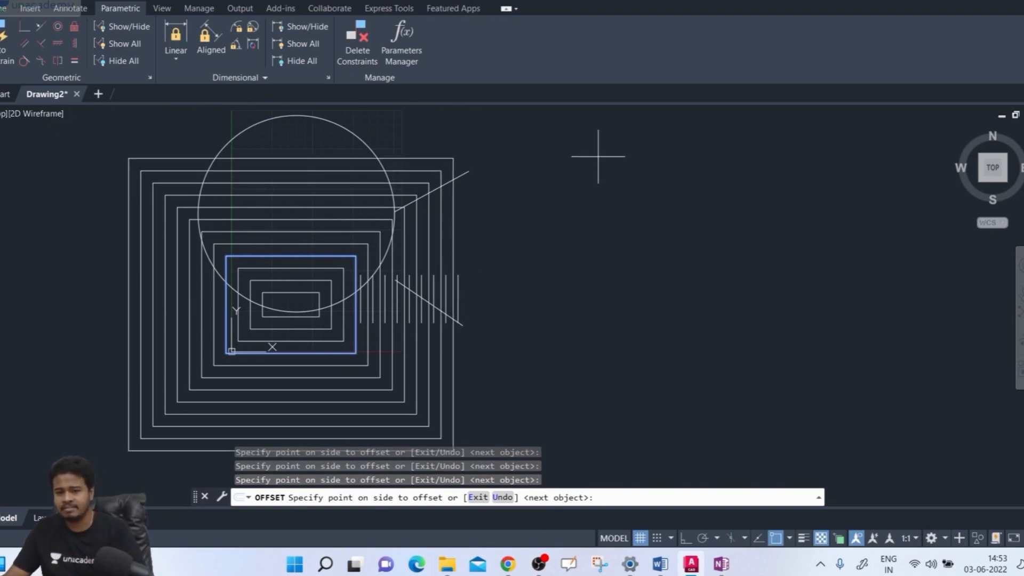
{"action": "left_click", "coordinate": [590, 190]}
{"action": "left_click", "coordinate": [622, 170]}
{"action": "left_click", "coordinate": [631, 167]}
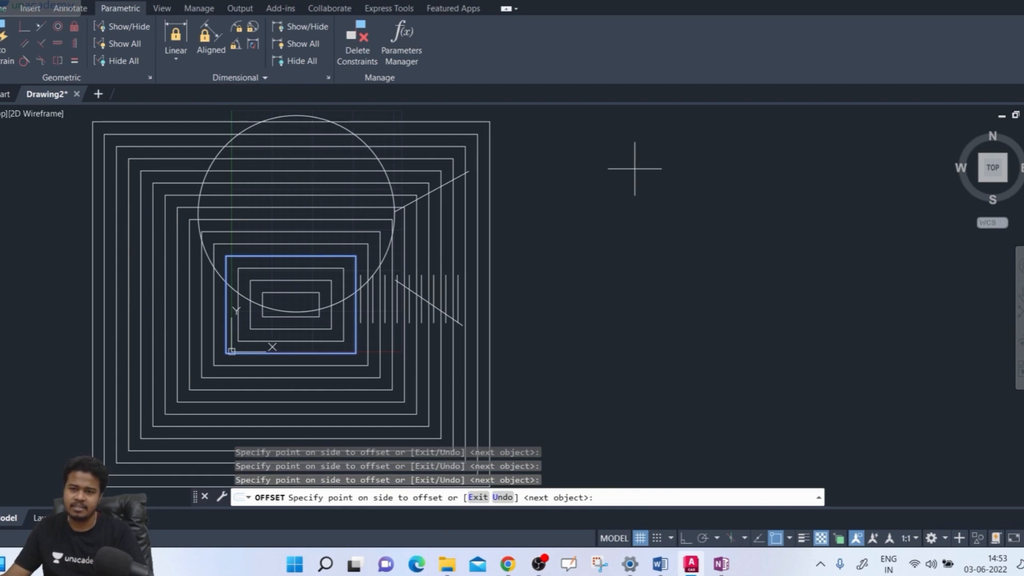
{"action": "left_click", "coordinate": [635, 169]}
{"action": "left_click", "coordinate": [635, 168]}
{"action": "left_click", "coordinate": [635, 167]}
{"action": "left_click", "coordinate": [637, 167]}
{"action": "left_click", "coordinate": [640, 167]}
{"action": "left_click", "coordinate": [642, 167]}
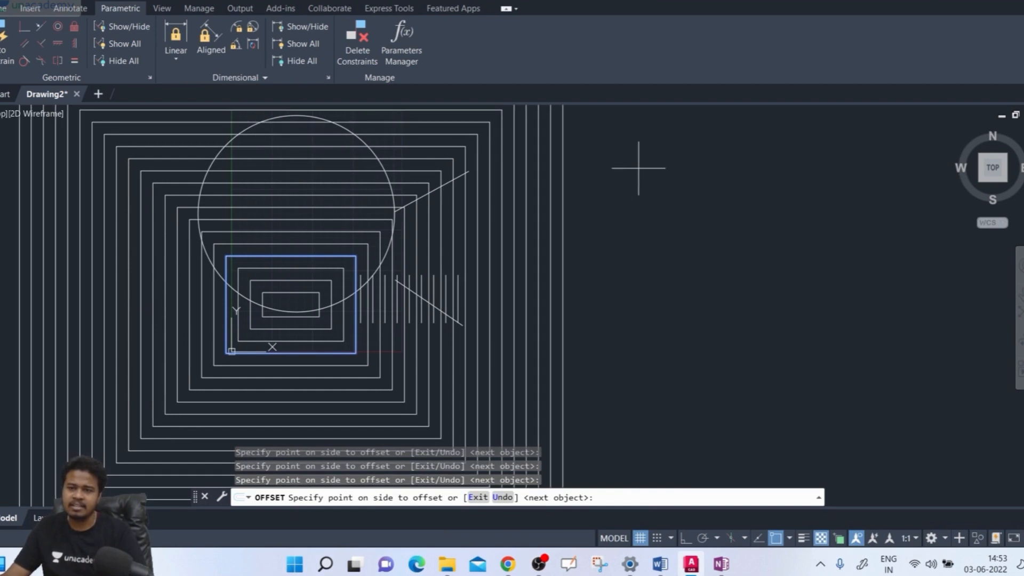
{"action": "left_click", "coordinate": [644, 167]}
{"action": "left_click", "coordinate": [646, 167]}
{"action": "double_click", "coordinate": [650, 166]}
{"action": "left_click", "coordinate": [672, 165]}
{"action": "left_click", "coordinate": [694, 165]}
{"action": "left_click", "coordinate": [715, 165]}
{"action": "double_click", "coordinate": [744, 165]}
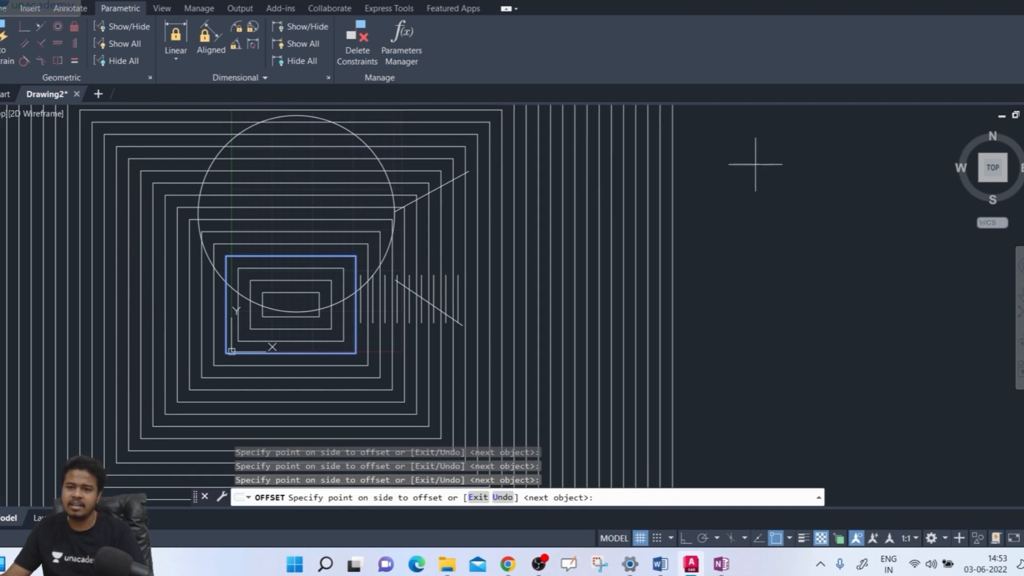
{"action": "left_click", "coordinate": [768, 164]}
{"action": "left_click", "coordinate": [784, 165]}
{"action": "left_click", "coordinate": [800, 165]}
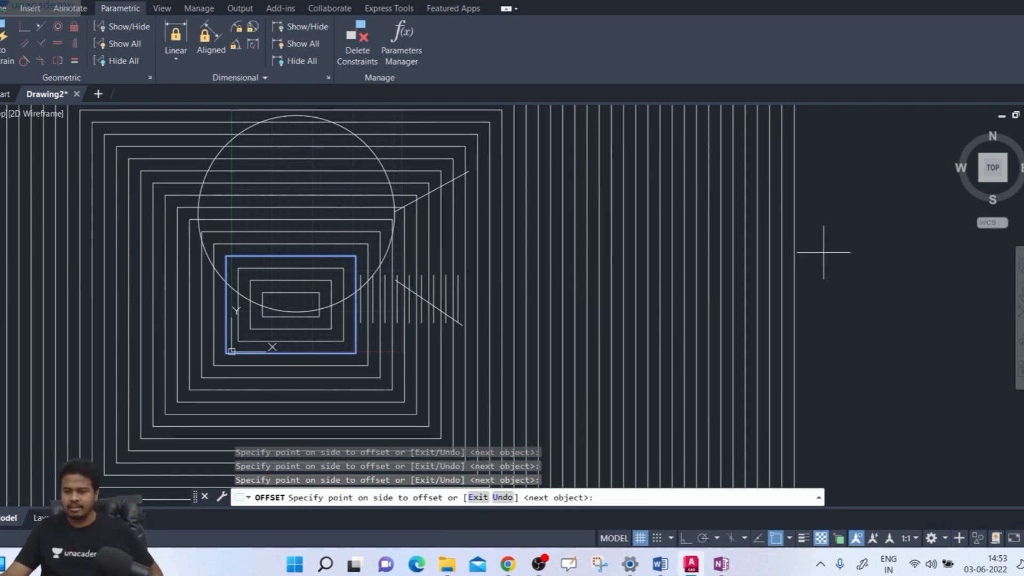
{"action": "key", "text": "Return"}
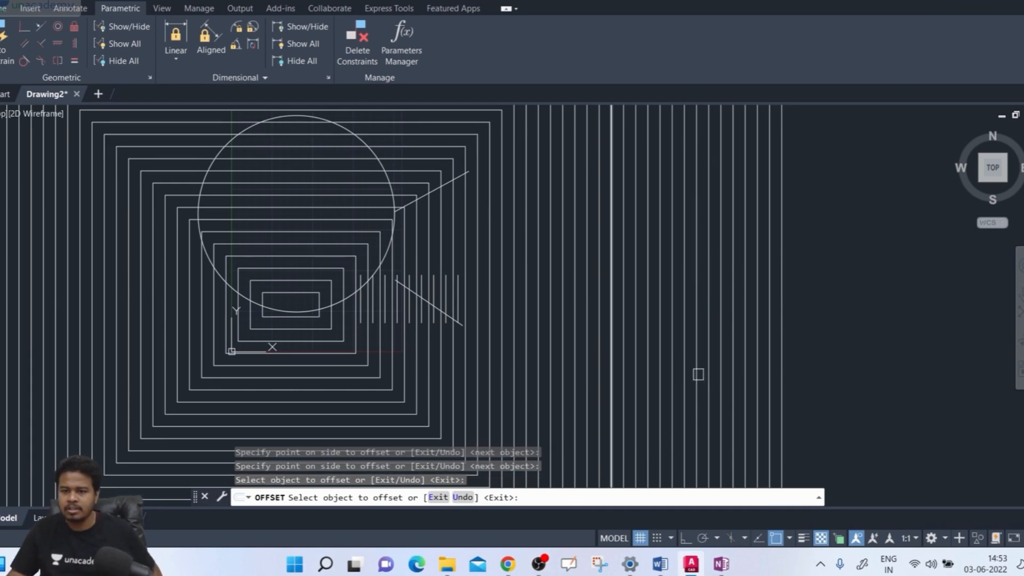
Erase the circle, the vertical lines with the diagonal crossing them, and every rectangle except the innermost one.
{"action": "key", "text": "Escape"}
{"action": "key", "text": "Escape"}
{"action": "left_click", "coordinate": [856, 263]}
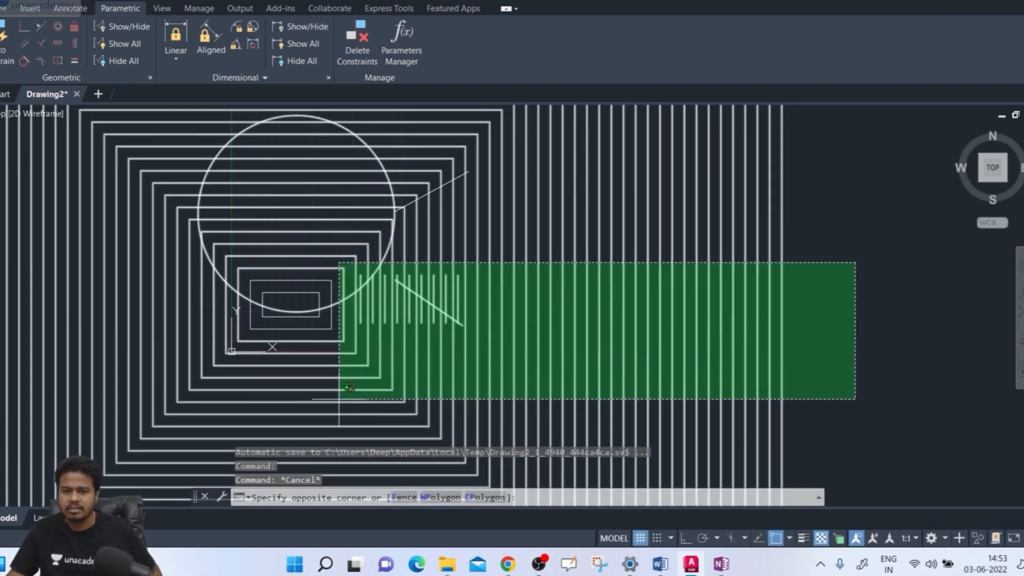
{"action": "left_click", "coordinate": [341, 397]}
{"action": "key", "text": "Delete"}
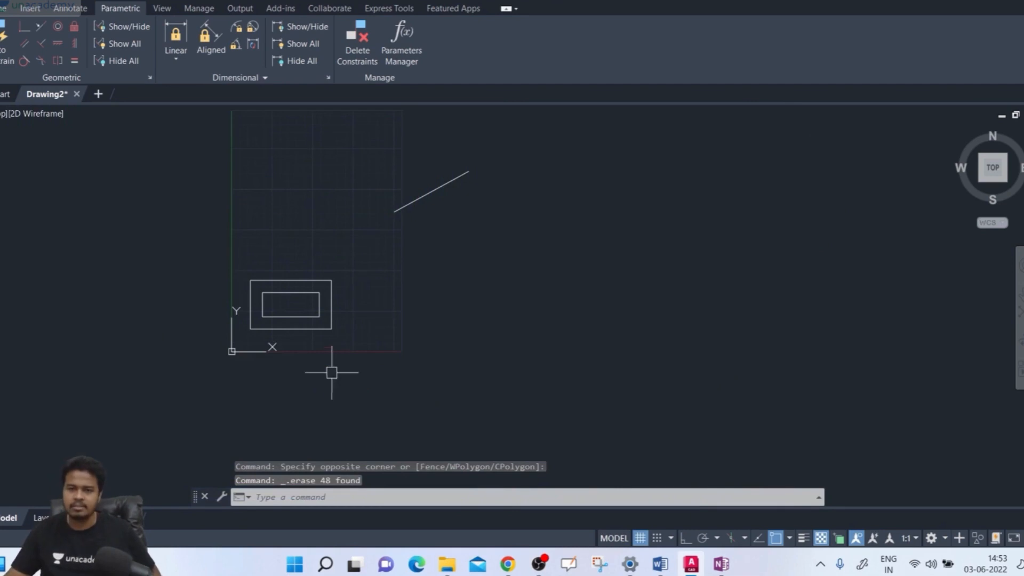
{"action": "scroll", "coordinate": [331, 370], "scroll_direction": "up", "scroll_amount": 3}
{"action": "left_click", "coordinate": [317, 305]}
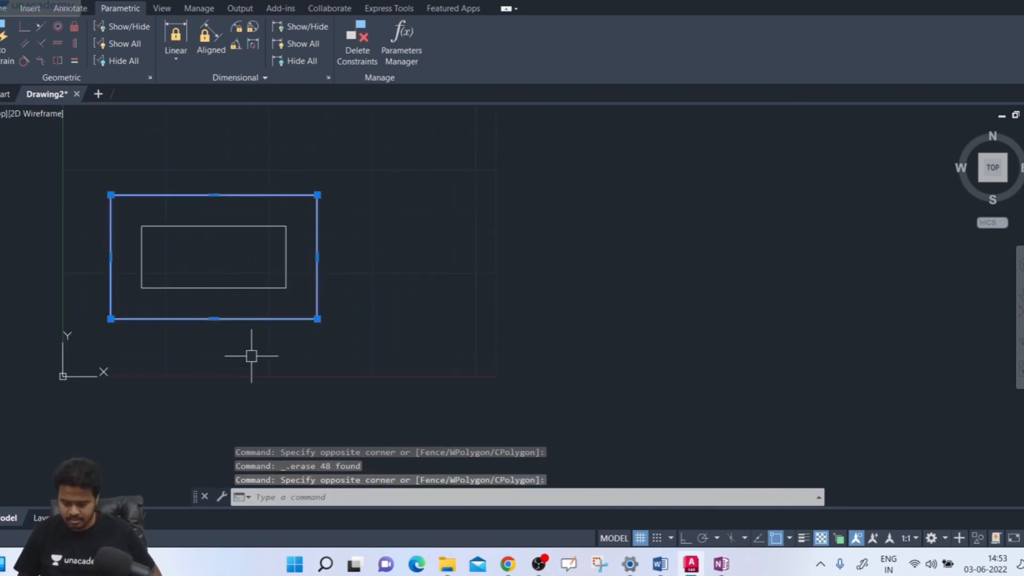
{"action": "key", "text": "Delete"}
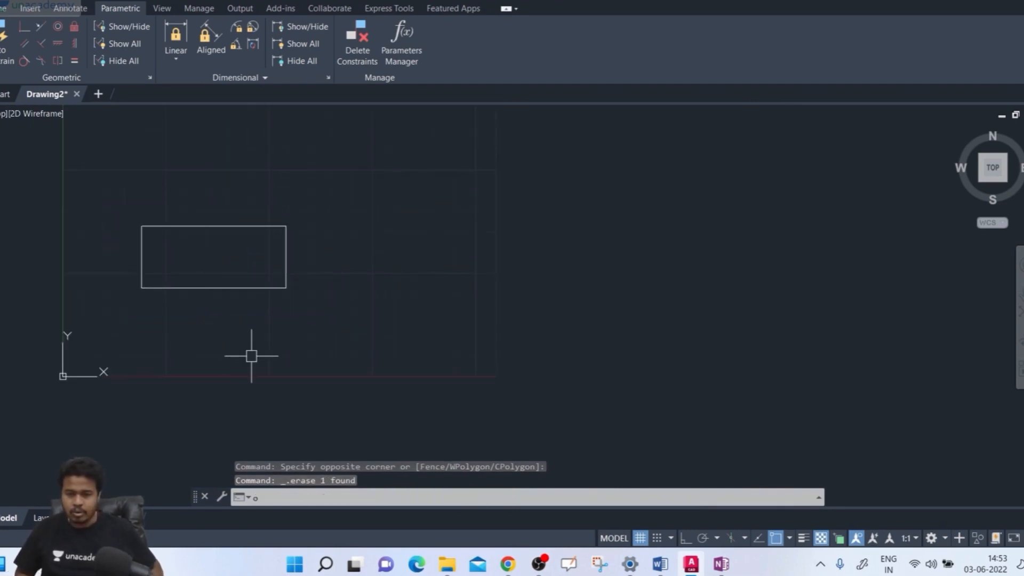
Offset the remaining rectangle outward with a distance of 15 units and the Multiple option, making 14 concentric copies.
{"action": "type", "text": "o"}
{"action": "key", "text": "Return"}
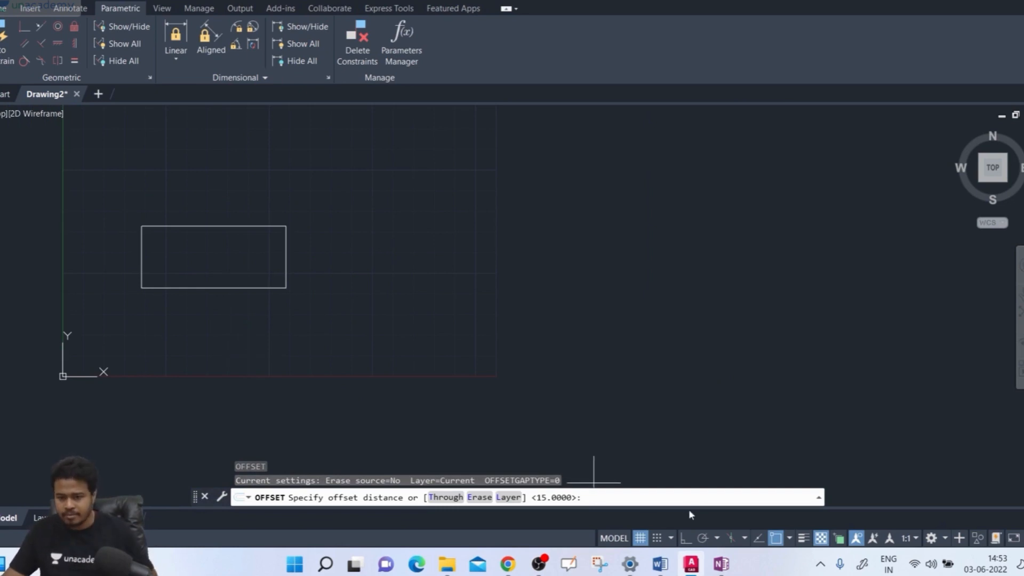
{"action": "type", "text": "15"}
{"action": "key", "text": "Return"}
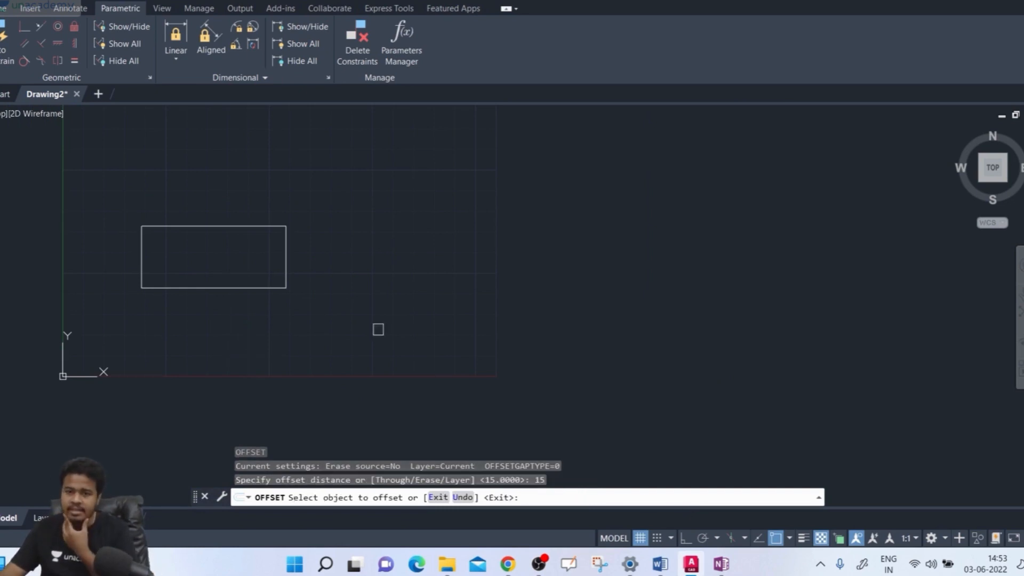
{"action": "left_click", "coordinate": [266, 288]}
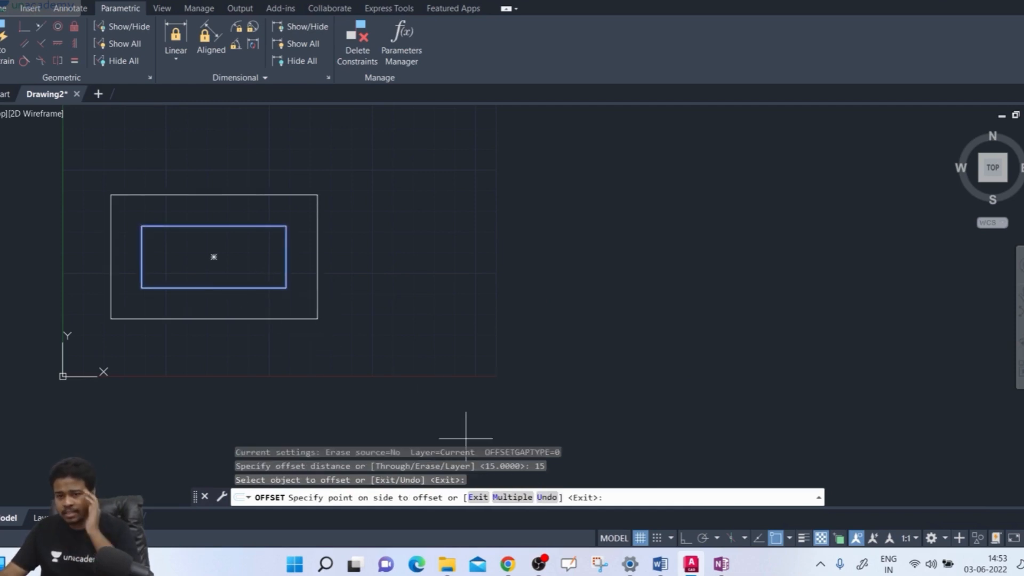
{"action": "left_click", "coordinate": [503, 498]}
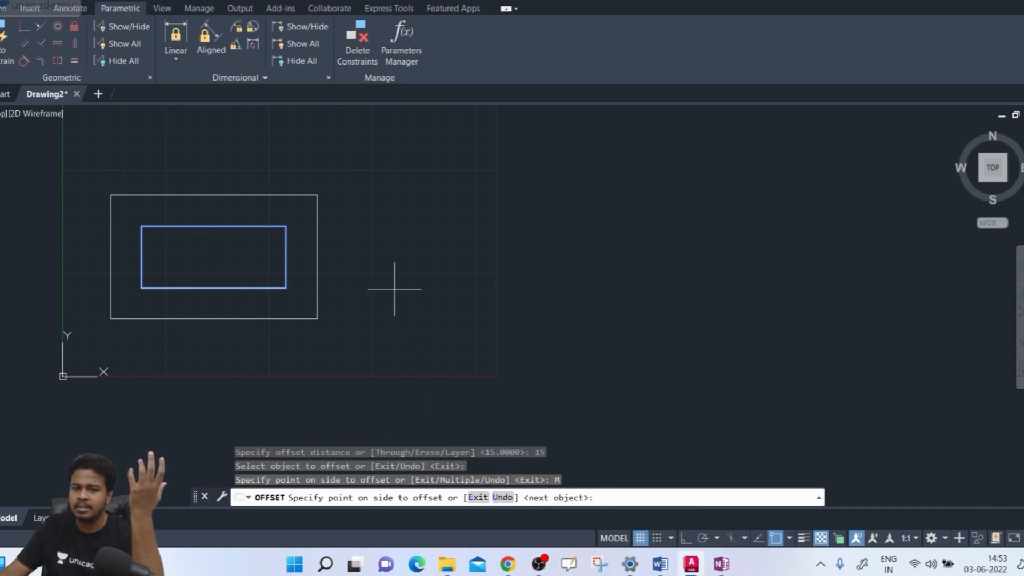
{"action": "left_click", "coordinate": [387, 274]}
{"action": "left_click", "coordinate": [437, 277]}
{"action": "left_click", "coordinate": [470, 277]}
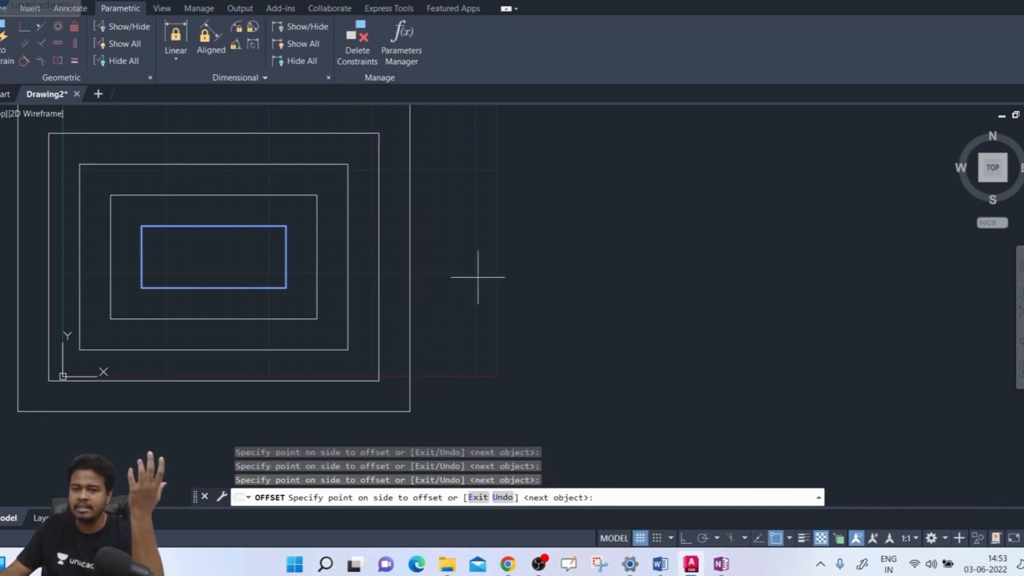
{"action": "left_click", "coordinate": [504, 280]}
{"action": "left_click", "coordinate": [531, 281]}
{"action": "left_click", "coordinate": [542, 282]}
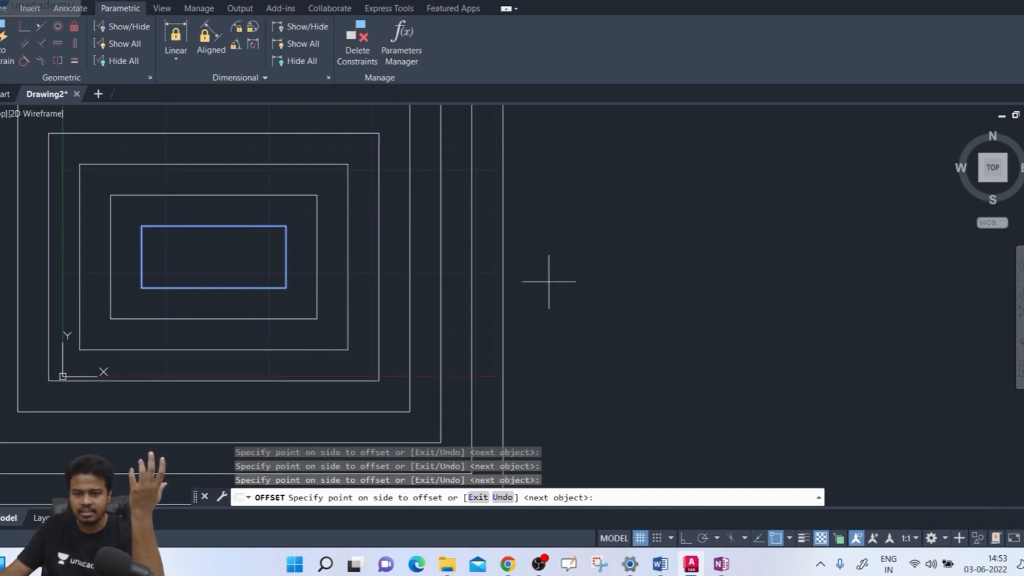
{"action": "scroll", "coordinate": [550, 281], "scroll_direction": "down", "scroll_amount": 1}
{"action": "scroll", "coordinate": [553, 281], "scroll_direction": "down", "scroll_amount": 2}
{"action": "middle_click_drag", "start_coordinate": [553, 281], "coordinate": [466, 293]}
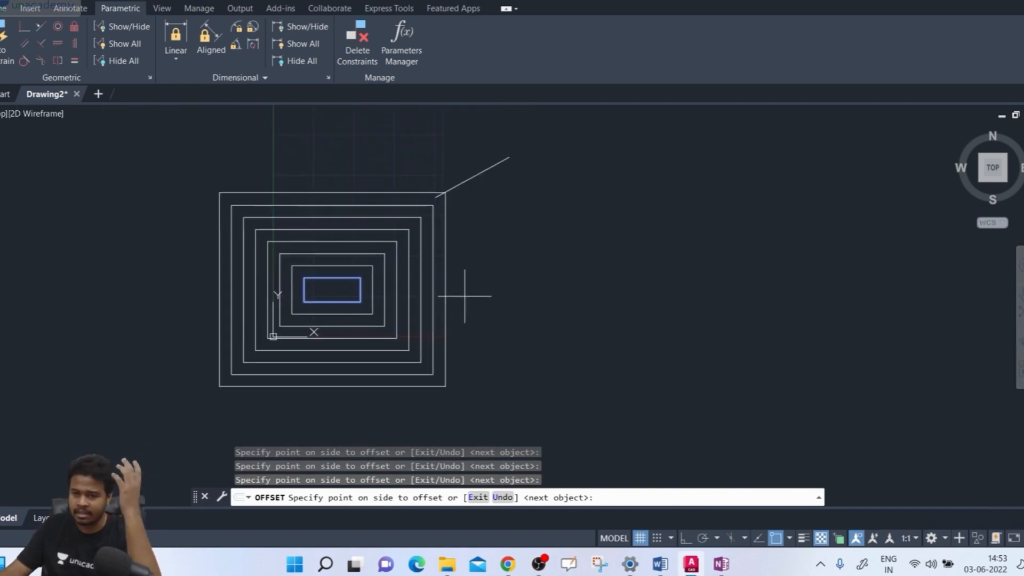
{"action": "left_click", "coordinate": [506, 289]}
{"action": "left_click", "coordinate": [522, 279]}
{"action": "left_click", "coordinate": [539, 274]}
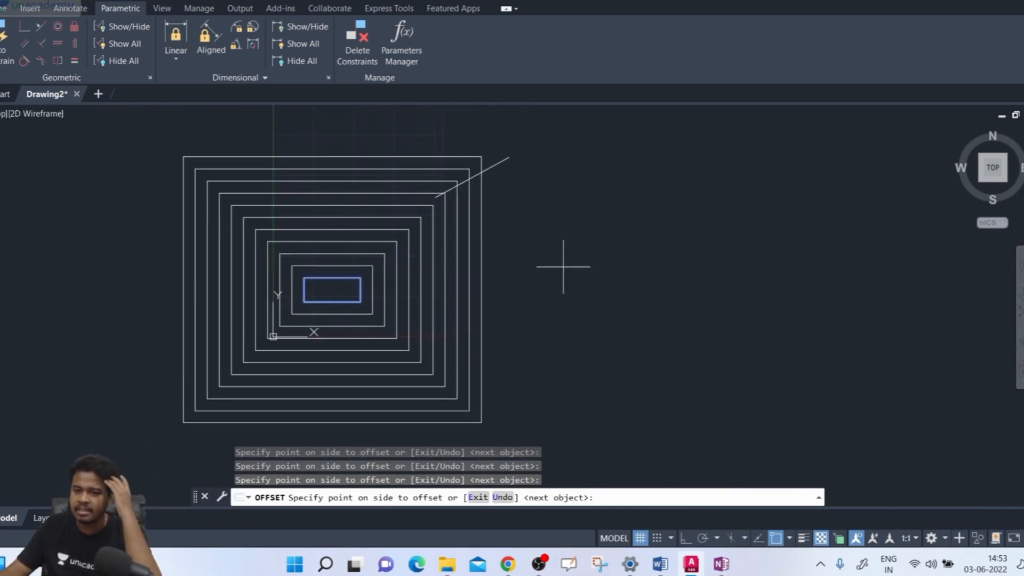
{"action": "left_click", "coordinate": [562, 267]}
{"action": "left_click", "coordinate": [633, 275]}
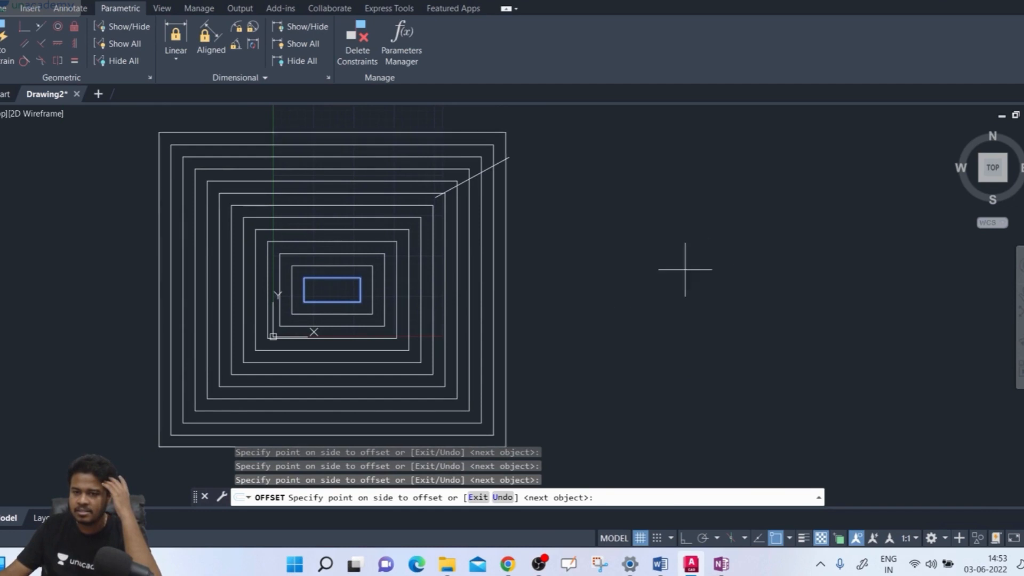
{"action": "left_click", "coordinate": [694, 267]}
{"action": "left_click", "coordinate": [693, 274]}
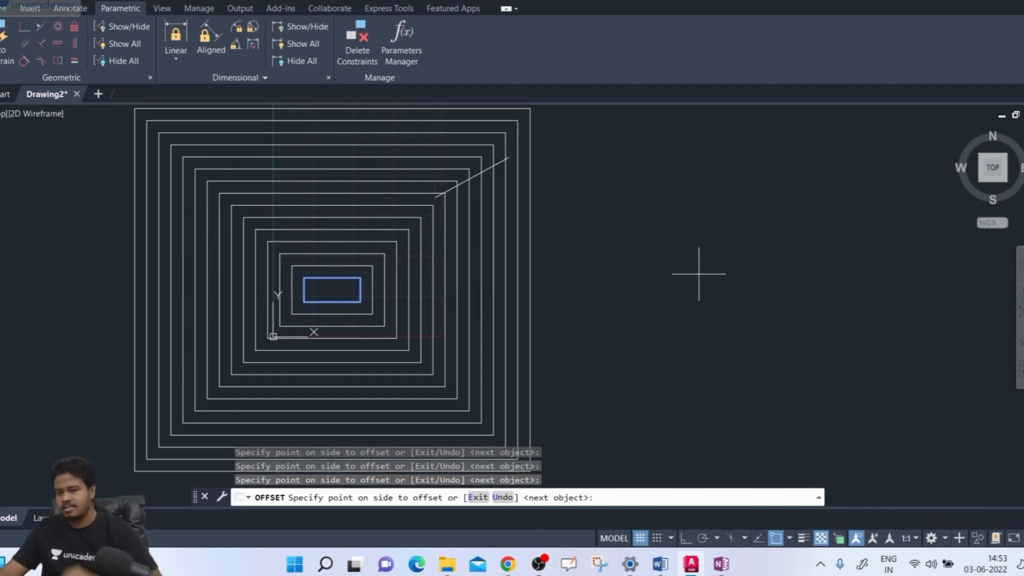
Undo the last offset copy and erase the other 13 copies around the innermost rectangle.
{"action": "type", "text": "u"}
{"action": "key", "text": "Return"}
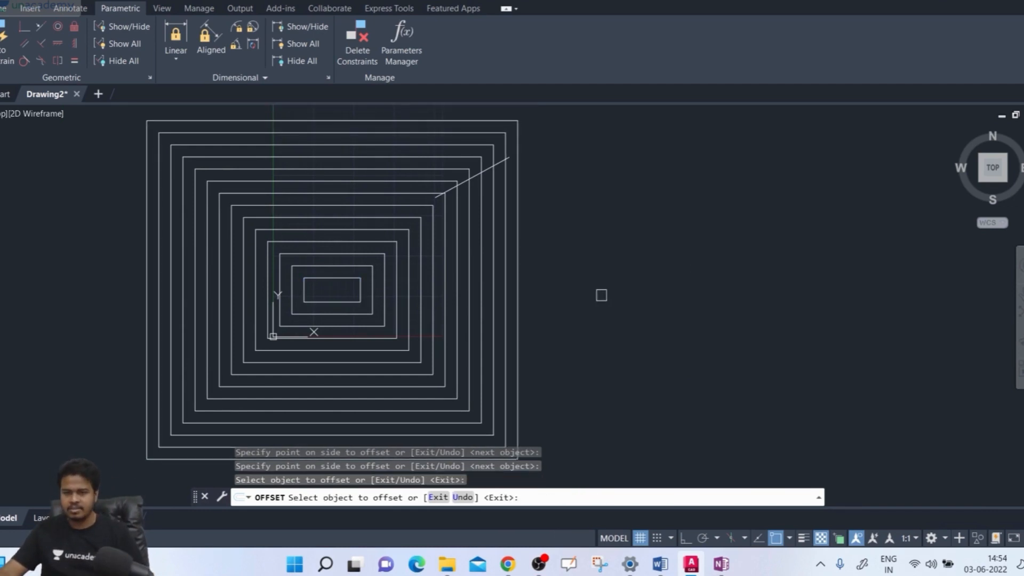
{"action": "key", "text": "Escape"}
{"action": "left_click", "coordinate": [653, 290]}
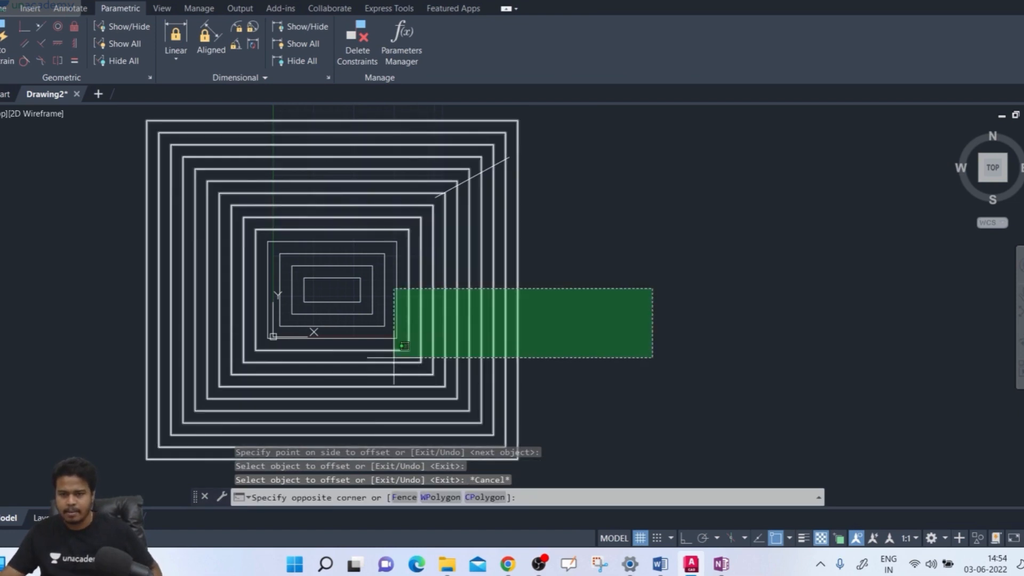
{"action": "left_click", "coordinate": [370, 362]}
{"action": "key", "text": "Delete"}
Offset the rectangle outward by 15 units one copy at a time, each from the newest outermost rectangle, making 10 concentric copies.
{"action": "scroll", "coordinate": [369, 342], "scroll_direction": "up", "scroll_amount": 4}
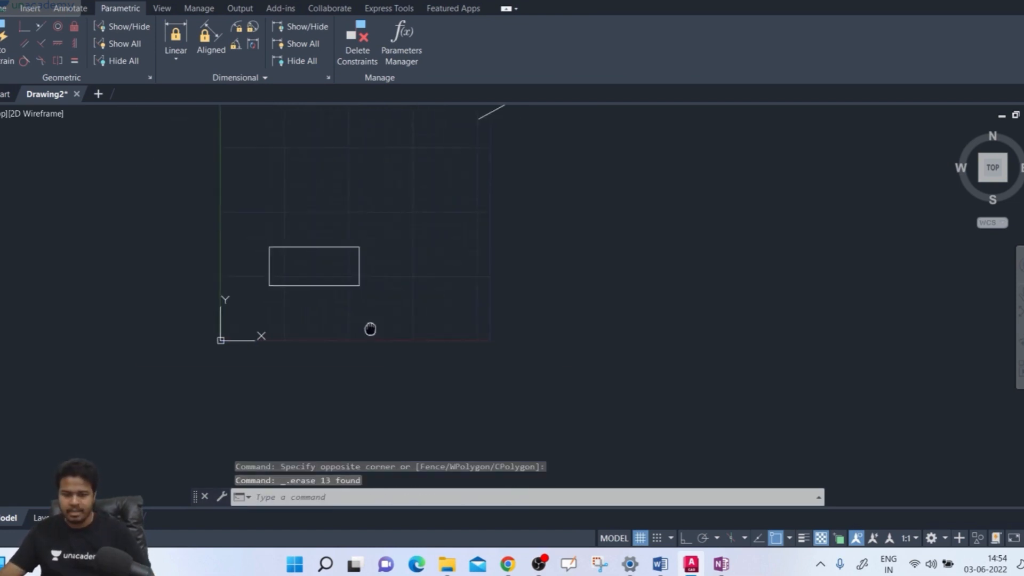
{"action": "type", "text": "o"}
{"action": "key", "text": "Return"}
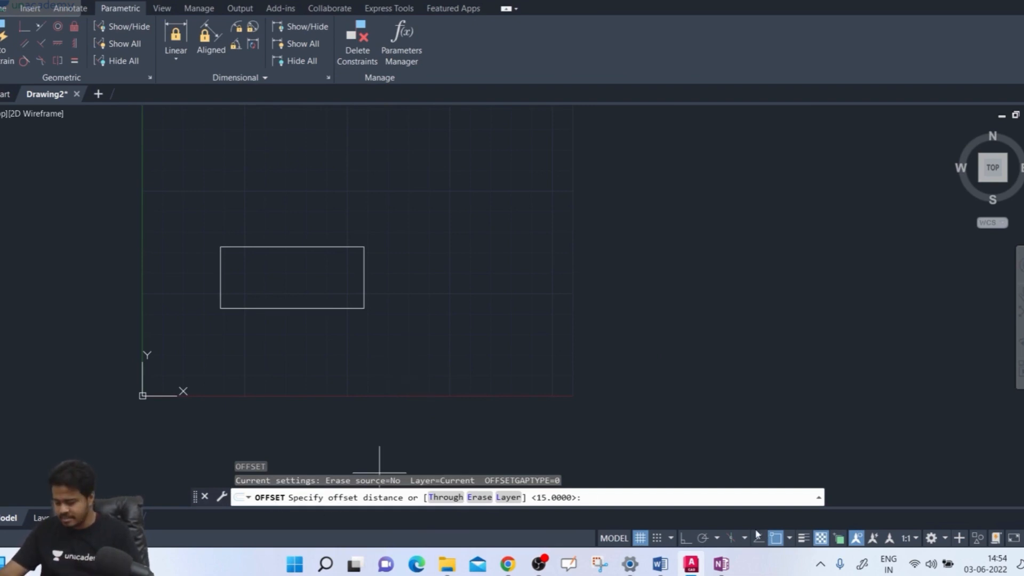
{"action": "key", "text": "Return"}
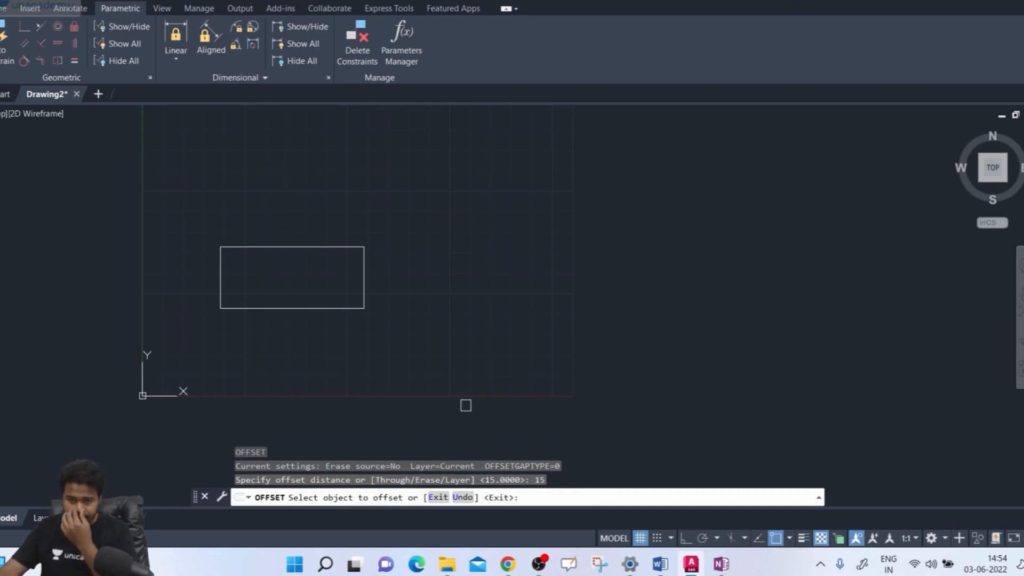
{"action": "left_click", "coordinate": [355, 306]}
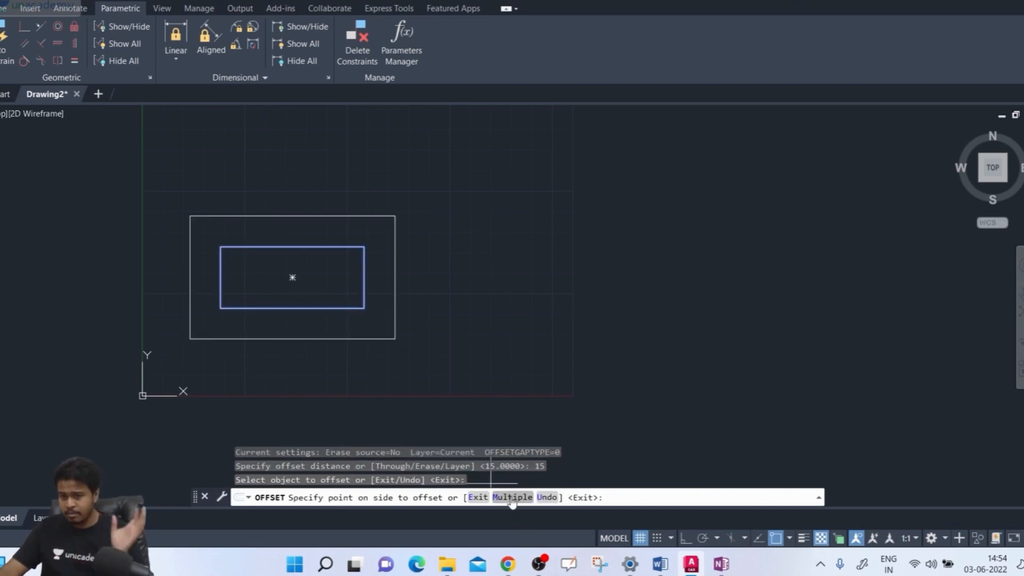
{"action": "left_click", "coordinate": [467, 362]}
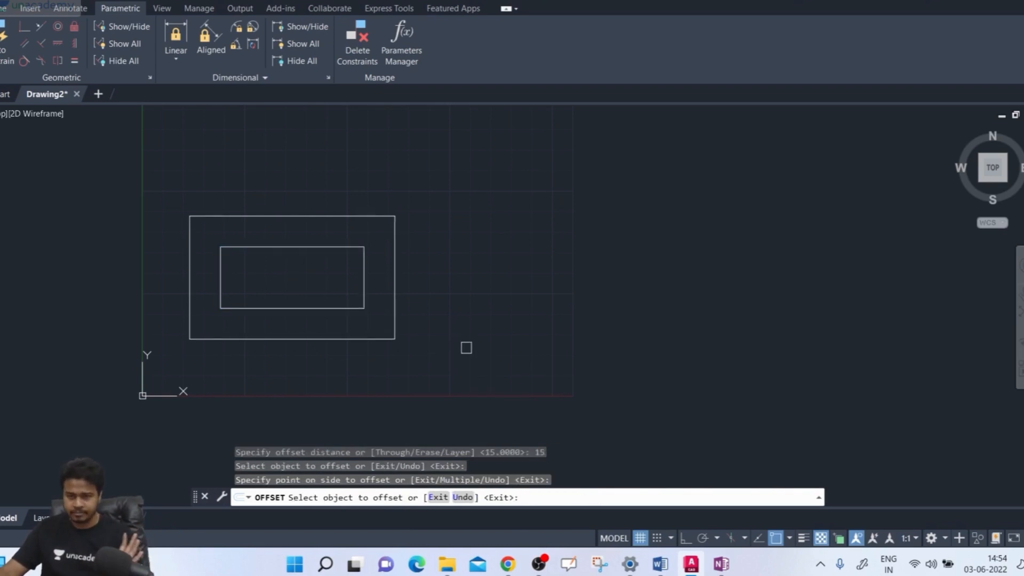
{"action": "left_click", "coordinate": [390, 323]}
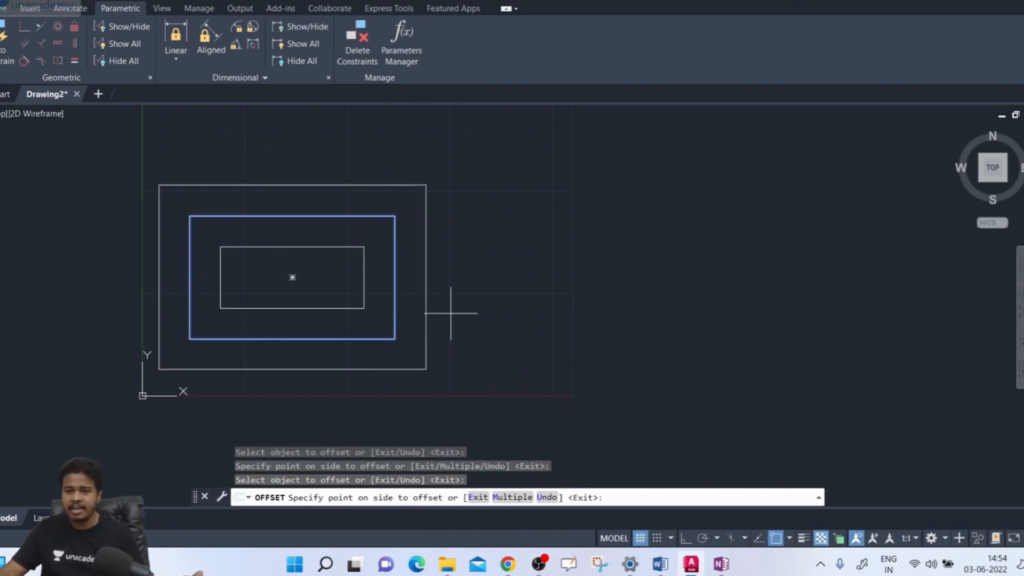
{"action": "left_click", "coordinate": [453, 313]}
{"action": "left_click", "coordinate": [426, 312]}
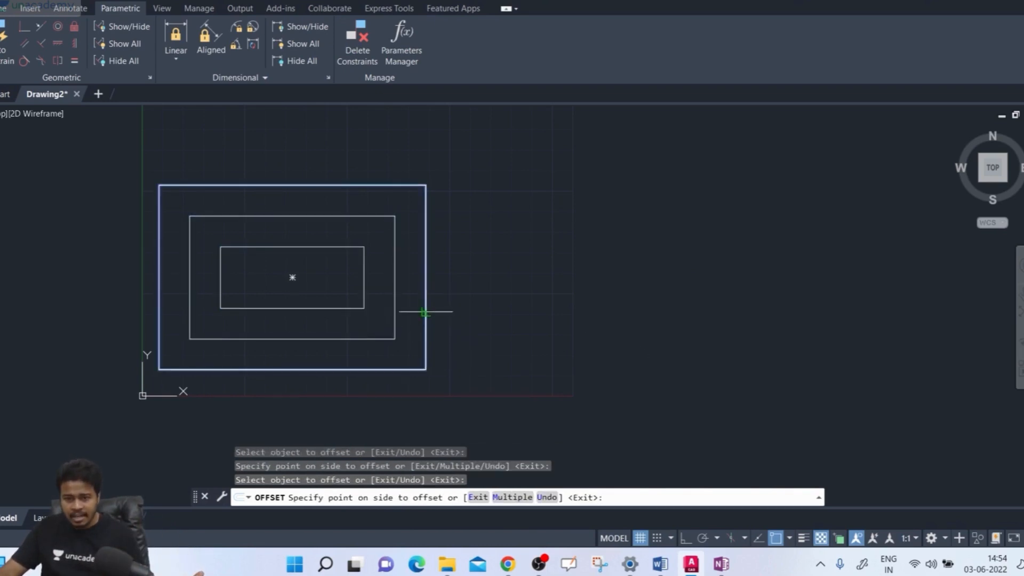
{"action": "left_click", "coordinate": [476, 291]}
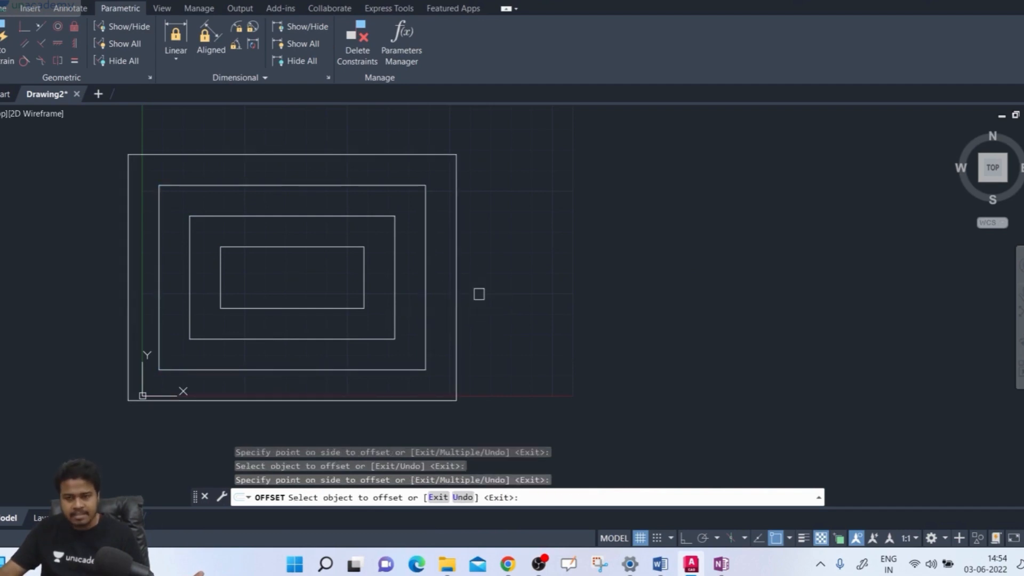
{"action": "left_click", "coordinate": [455, 306]}
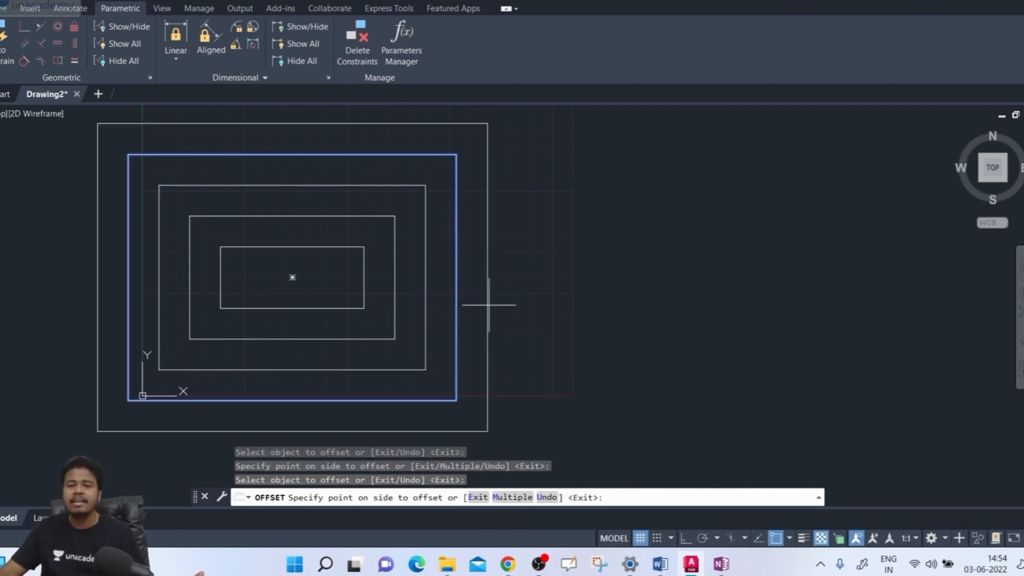
{"action": "left_click", "coordinate": [510, 306]}
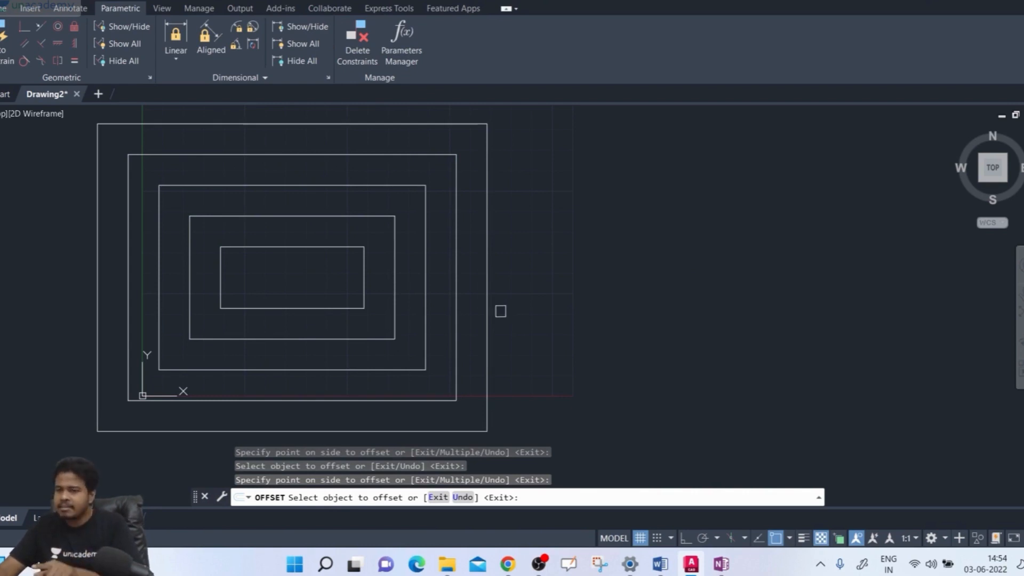
{"action": "left_click", "coordinate": [488, 313]}
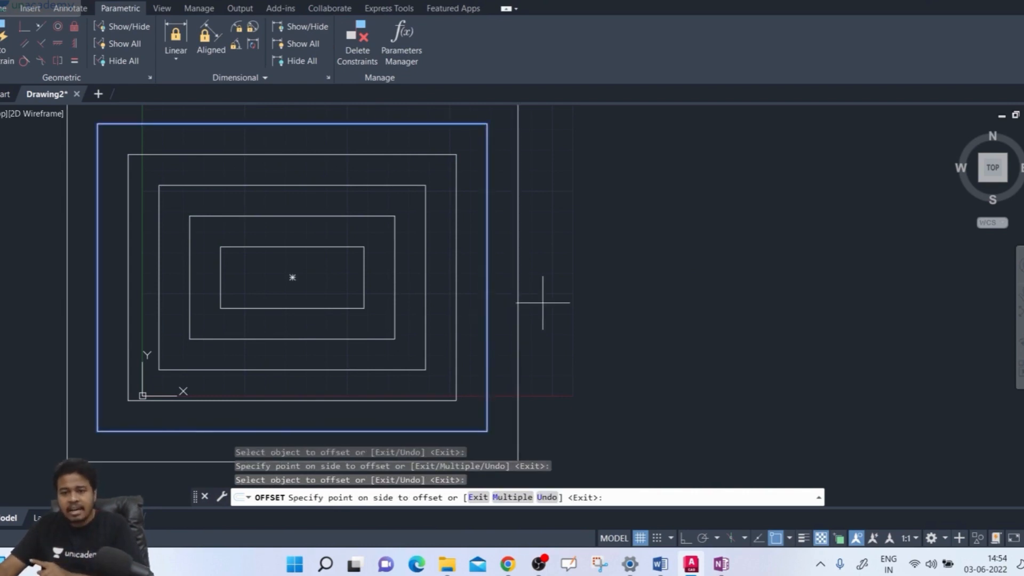
{"action": "left_click", "coordinate": [533, 301]}
{"action": "left_click", "coordinate": [519, 306]}
{"action": "left_click", "coordinate": [579, 303]}
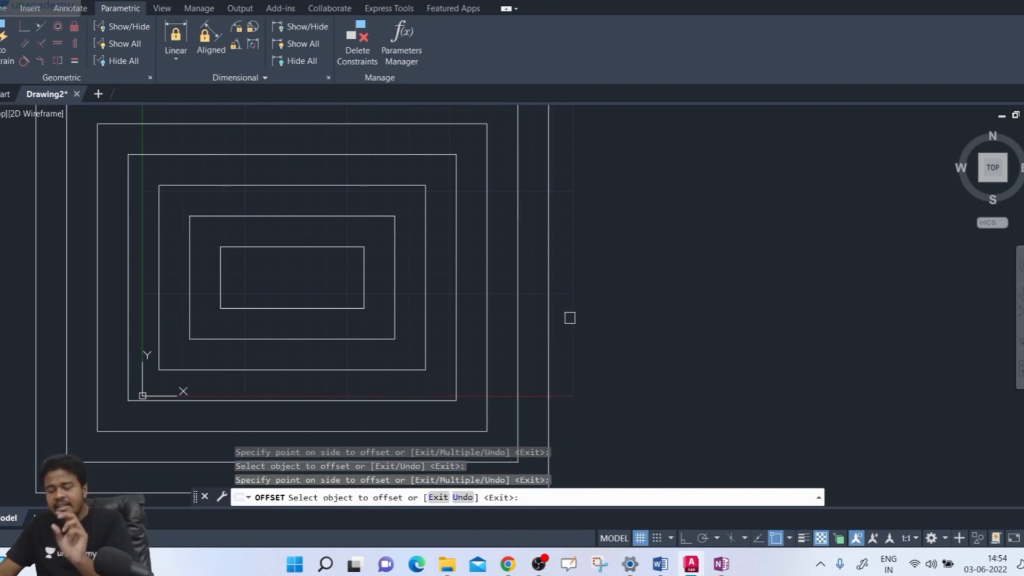
{"action": "left_click", "coordinate": [549, 330]}
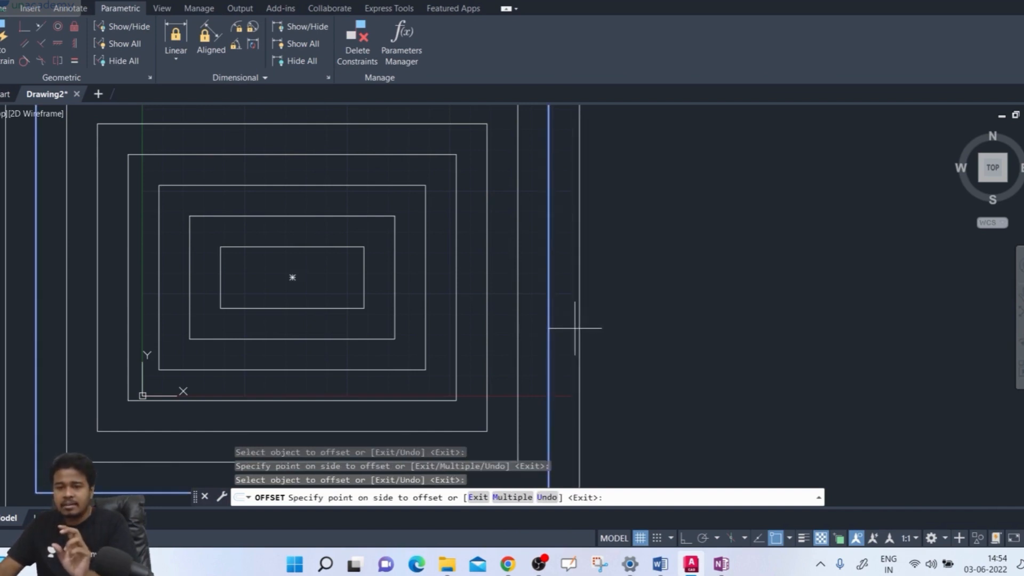
{"action": "left_click", "coordinate": [581, 328]}
{"action": "left_click", "coordinate": [583, 328]}
{"action": "left_click", "coordinate": [613, 320]}
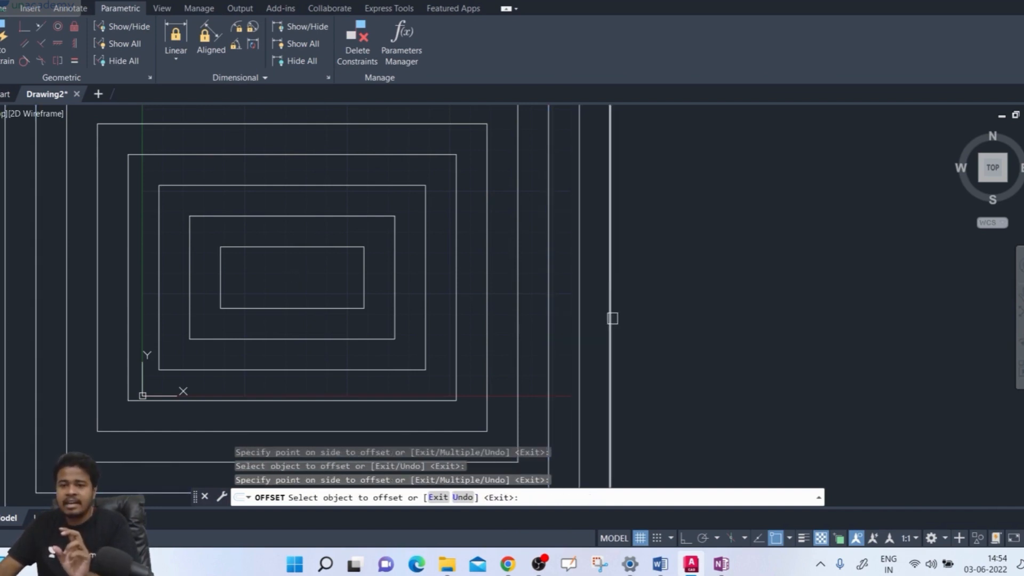
{"action": "left_click", "coordinate": [612, 320]}
{"action": "left_click", "coordinate": [648, 318]}
{"action": "left_click", "coordinate": [642, 319]}
{"action": "left_click", "coordinate": [675, 321]}
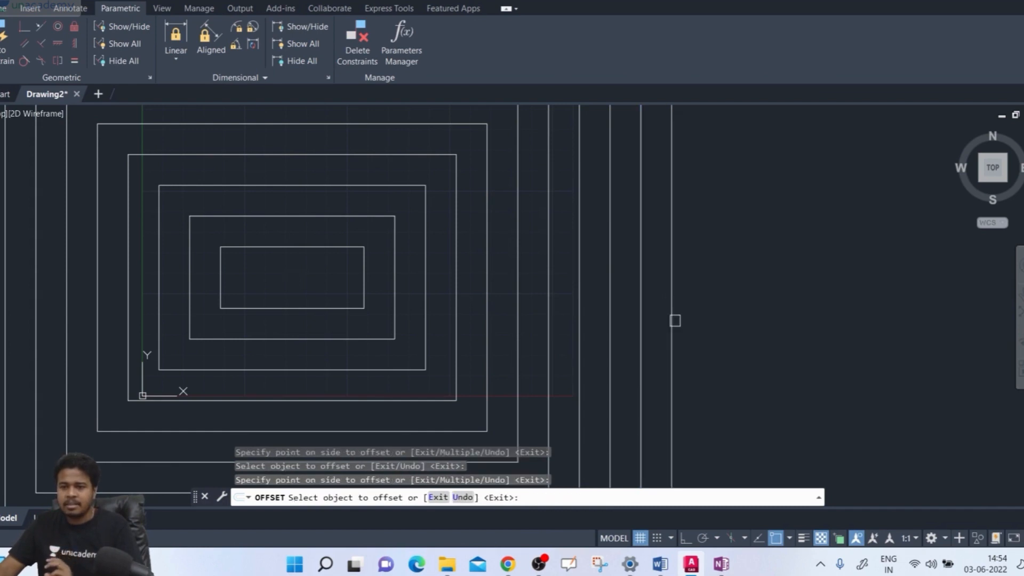
{"action": "key", "text": "Escape"}
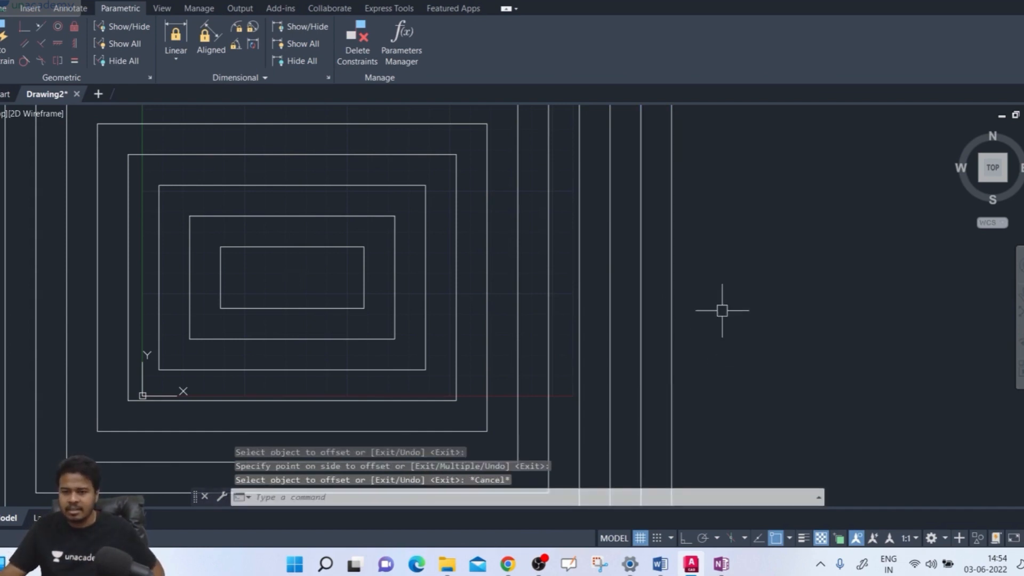
Erase all 10 offset copies around the innermost rectangle.
{"action": "left_click", "coordinate": [735, 262]}
{"action": "left_click", "coordinate": [394, 325]}
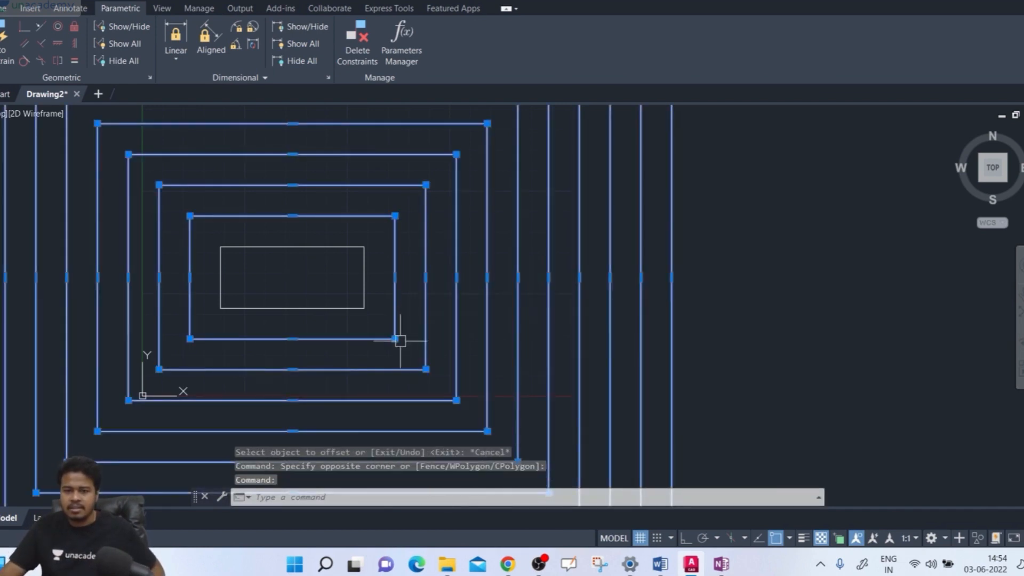
{"action": "key", "text": "Delete"}
Offset the remaining rectangle outward by 15 units with the Erase option set to Yes so the source is removed.
{"action": "type", "text": "re"}
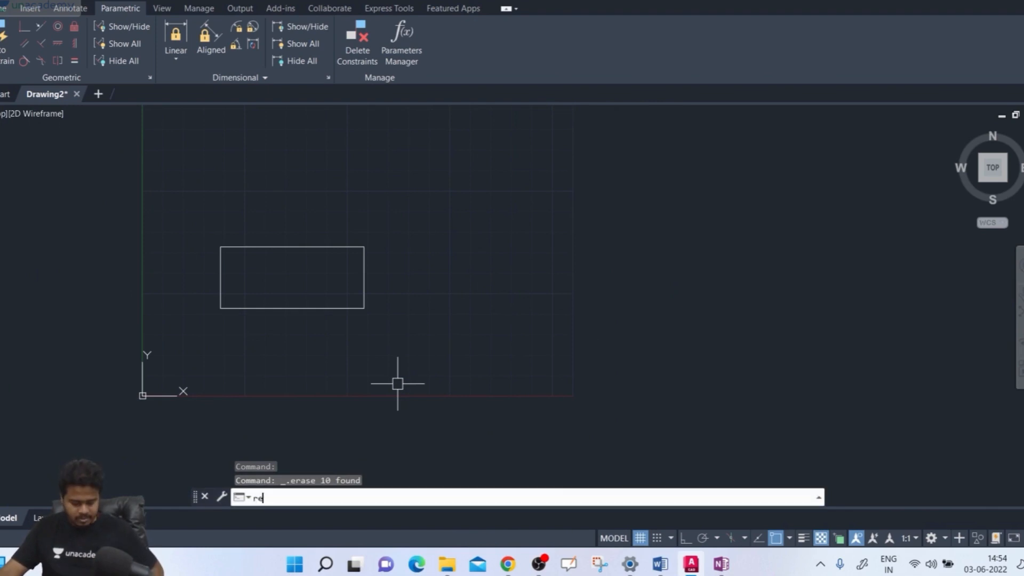
{"action": "type", "text": "o"}
{"action": "key", "text": "Return"}
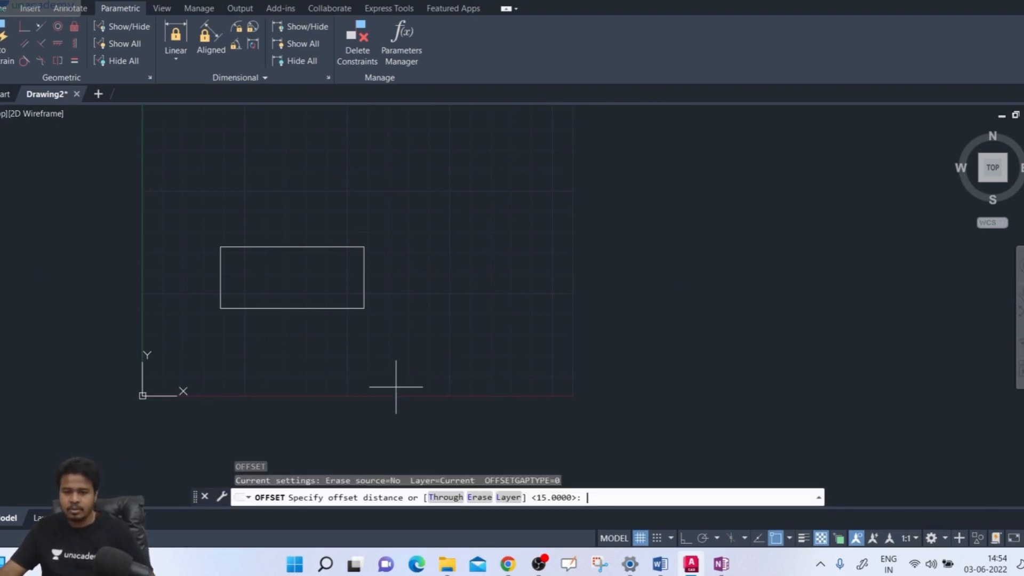
{"action": "left_click", "coordinate": [480, 498]}
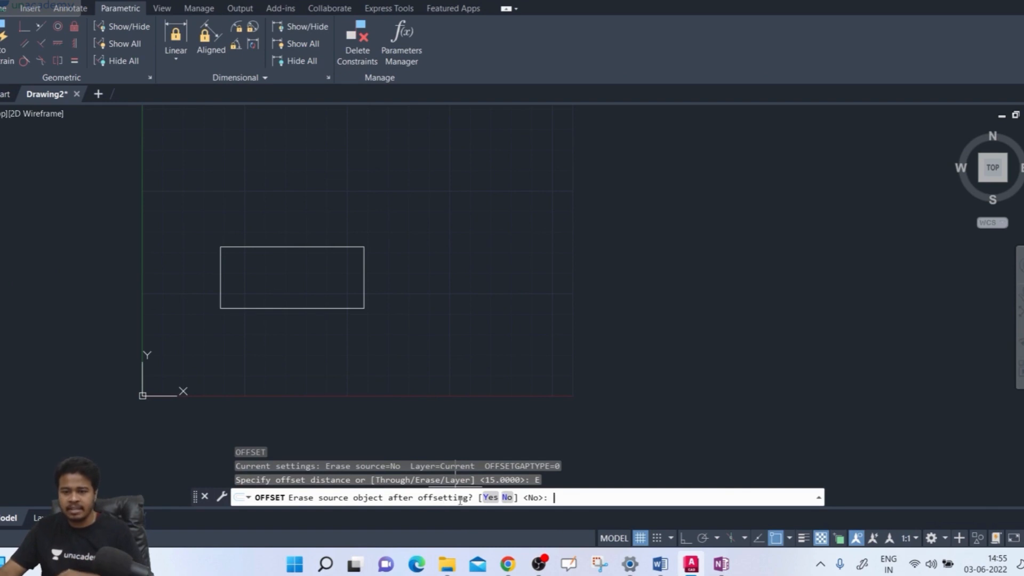
{"action": "left_click", "coordinate": [488, 499]}
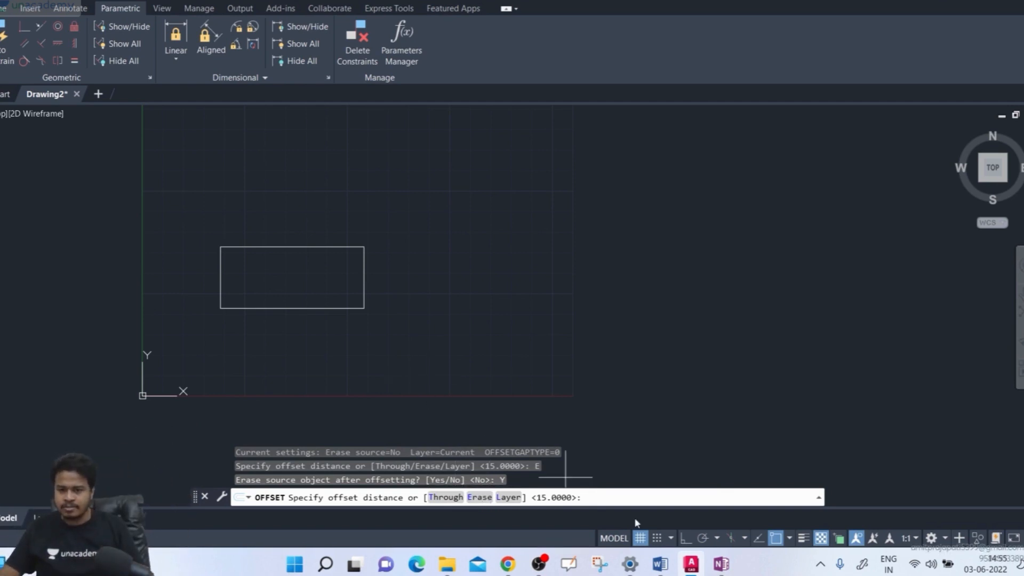
{"action": "type", "text": "15"}
{"action": "key", "text": "Return"}
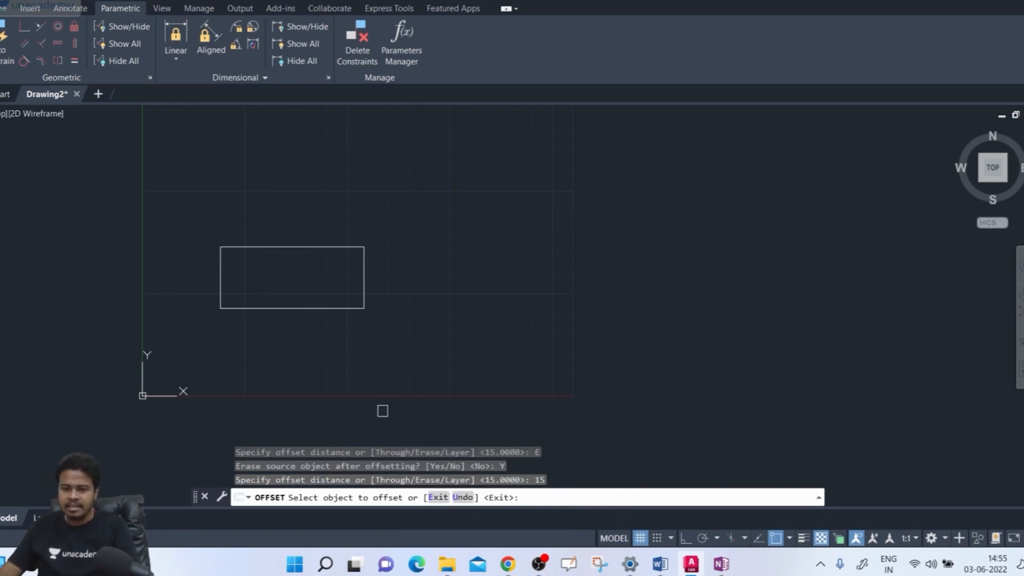
{"action": "left_click", "coordinate": [343, 308]}
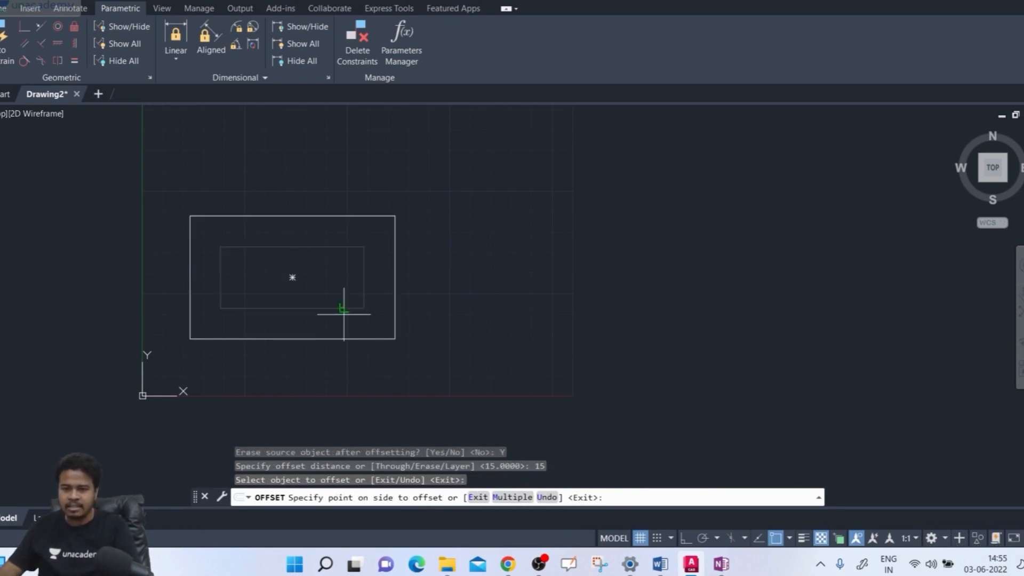
{"action": "left_click", "coordinate": [344, 343]}
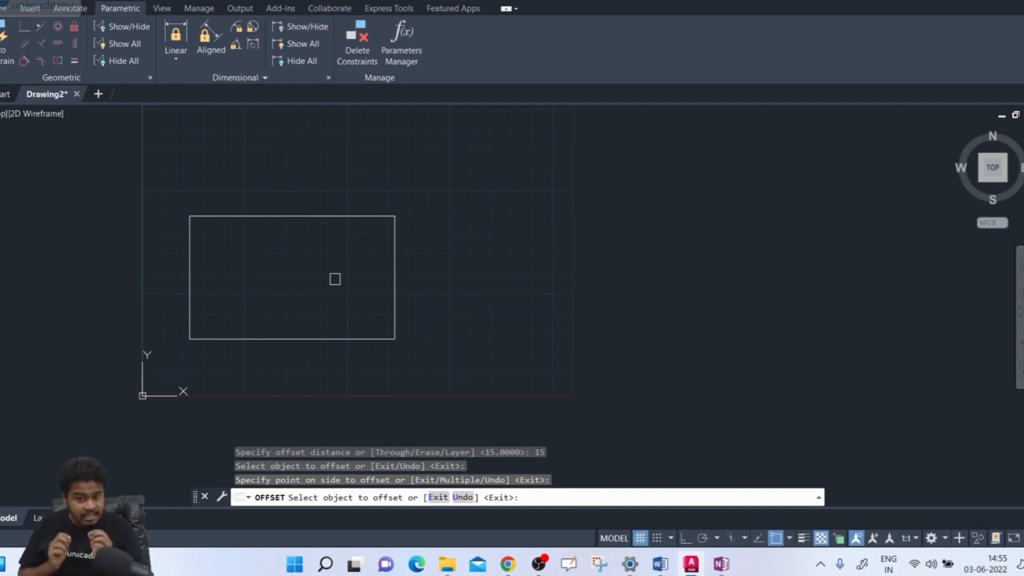
{"action": "key", "text": "Return"}
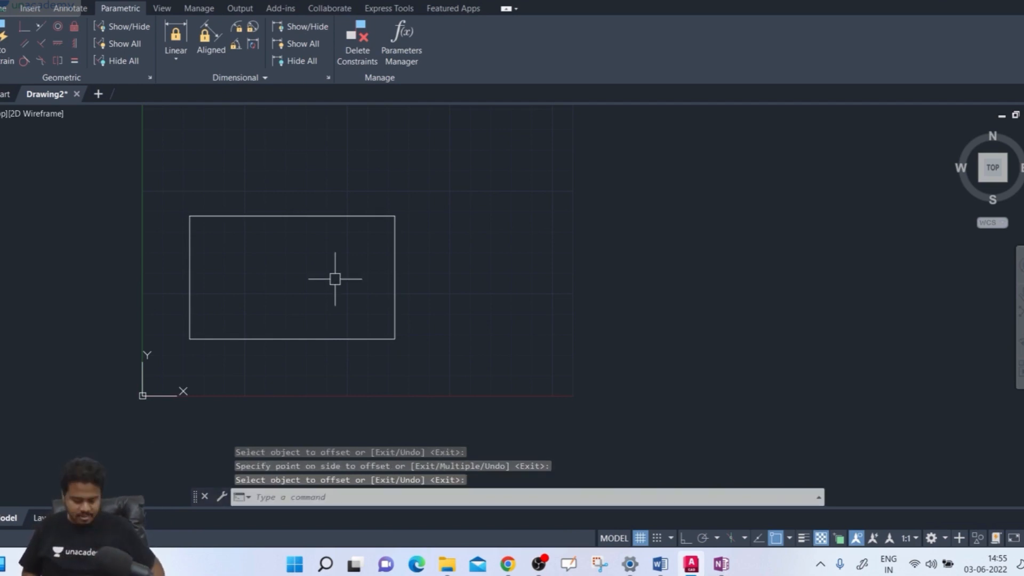
{"action": "type", "text": "o"}
{"action": "key", "text": "Return"}
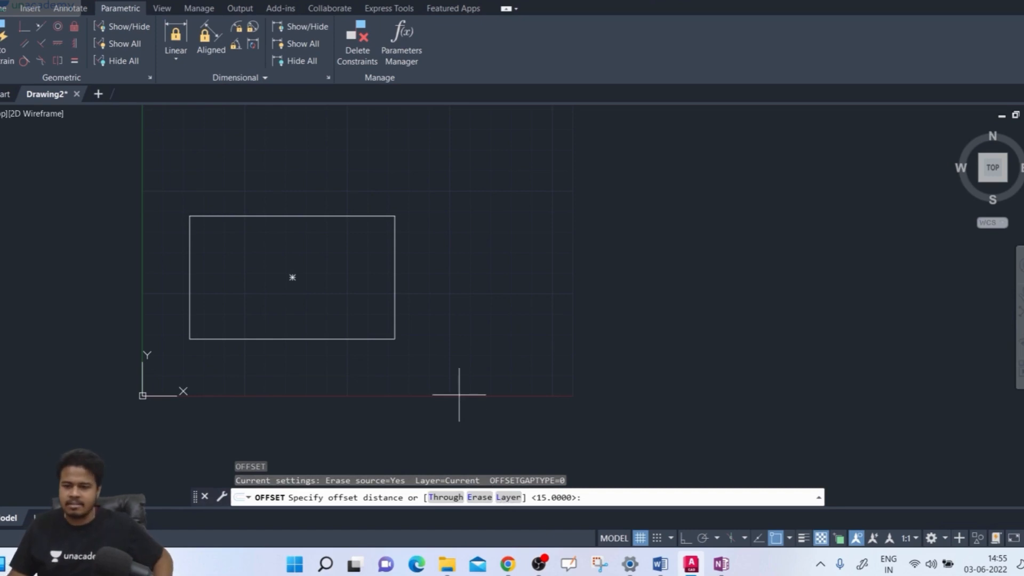
{"action": "key", "text": "Escape"}
{"action": "key", "text": "Escape"}
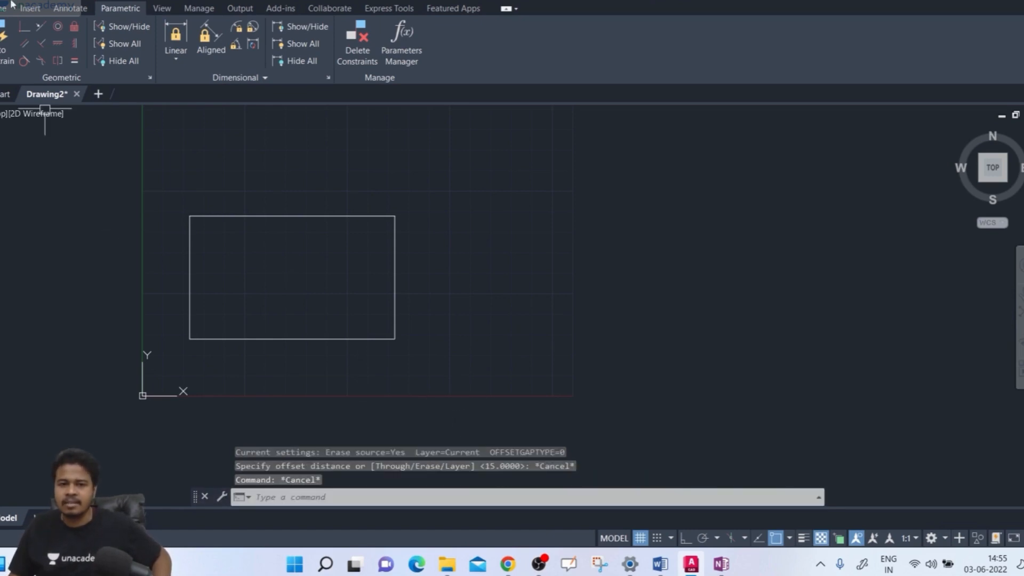